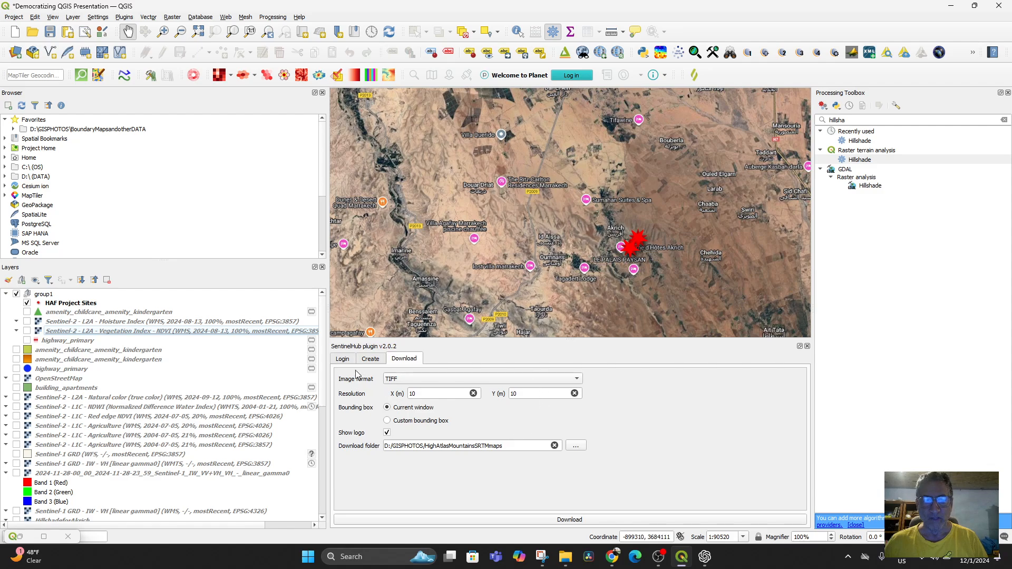
Switch to the Copernicus Dashboard in the browser and open the Configuration Utility's list of configurations
{"action": "left_click", "coordinate": [344, 361]}
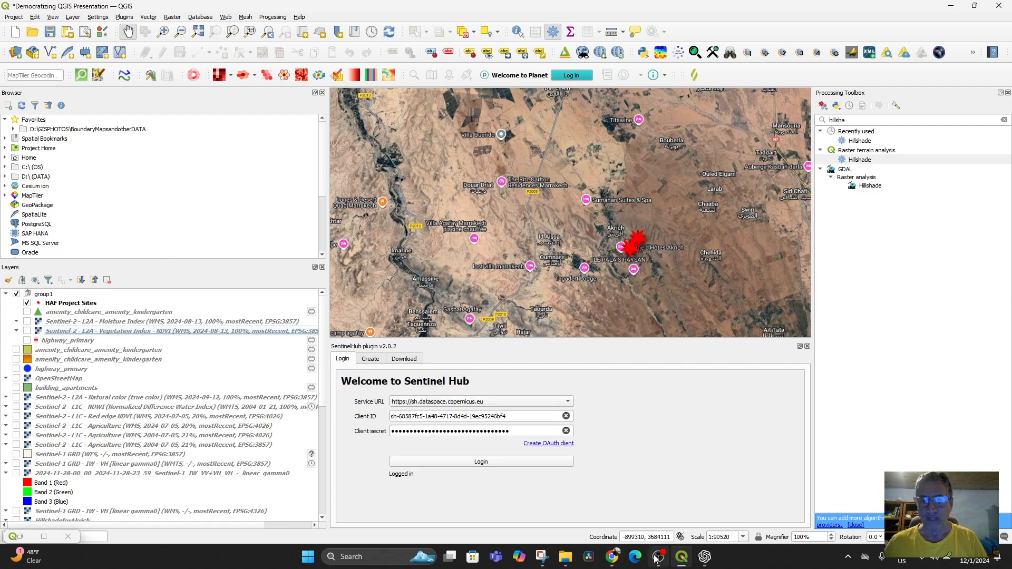
{"action": "left_click", "coordinate": [607, 561]}
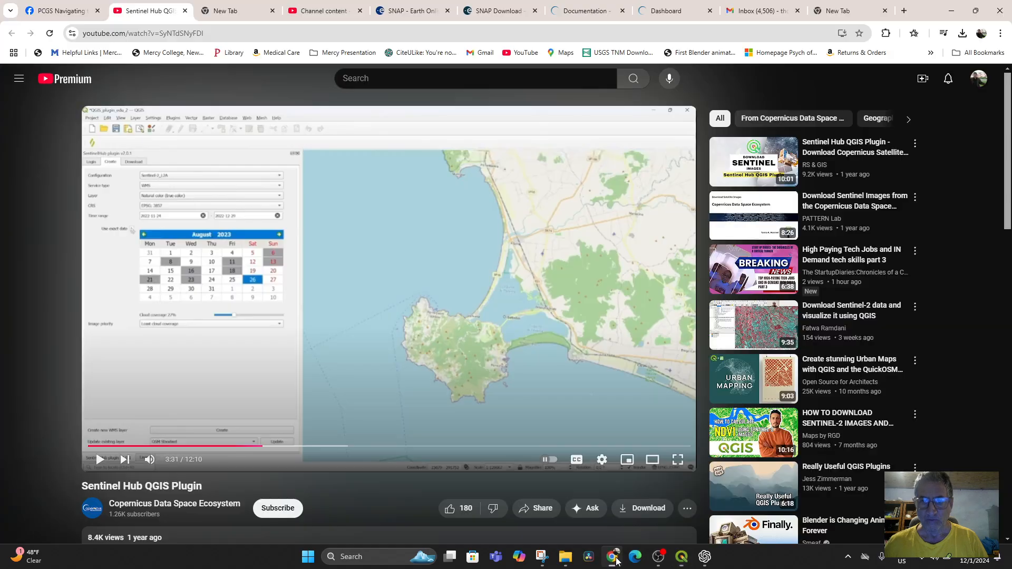
{"action": "left_click", "coordinate": [667, 10]}
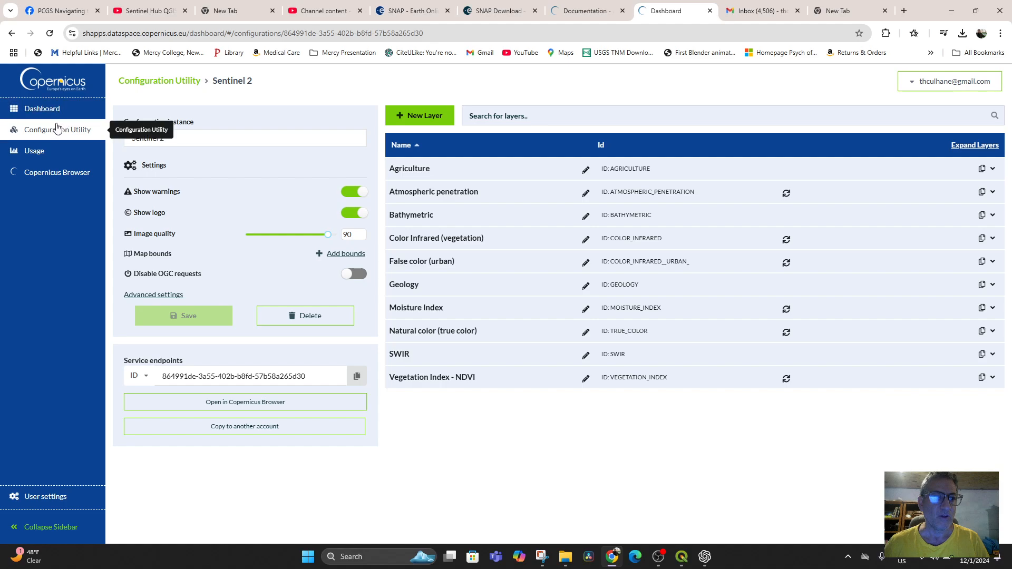
{"action": "left_click", "coordinate": [47, 108]}
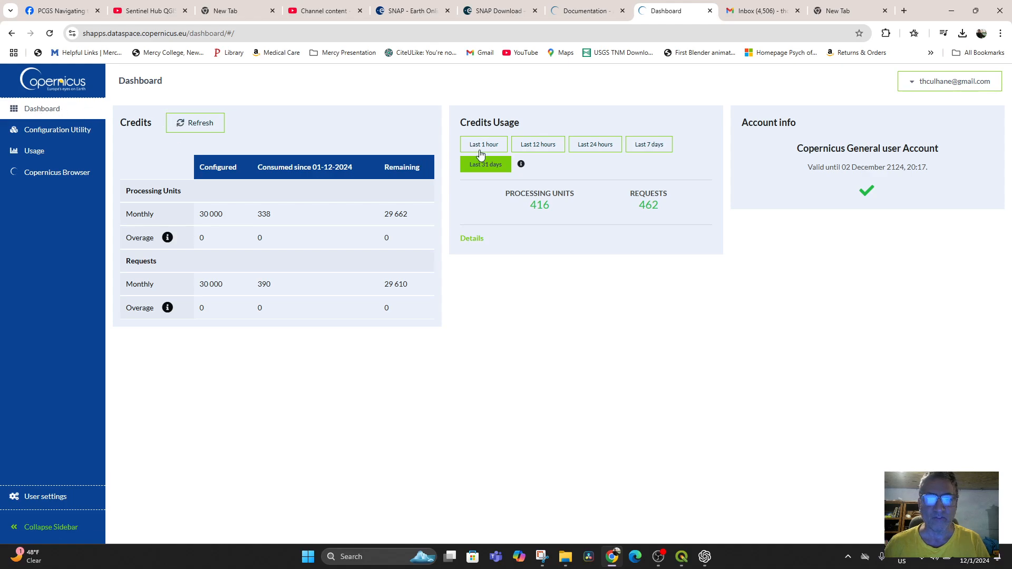
{"action": "left_click", "coordinate": [62, 129]}
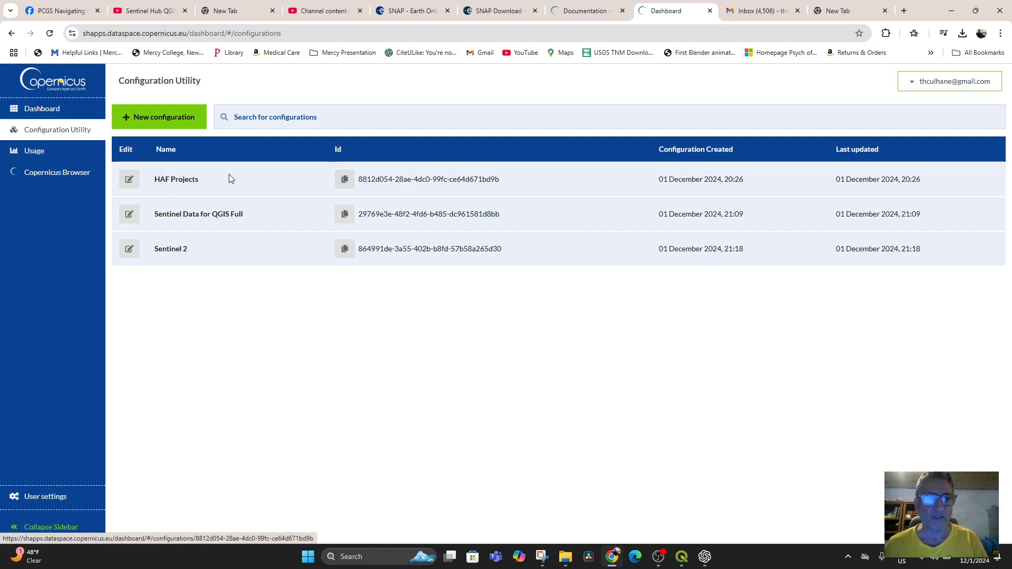
Create a configuration named Full WMS based on the Full WMS template and look through its layers
{"action": "left_click", "coordinate": [167, 120]}
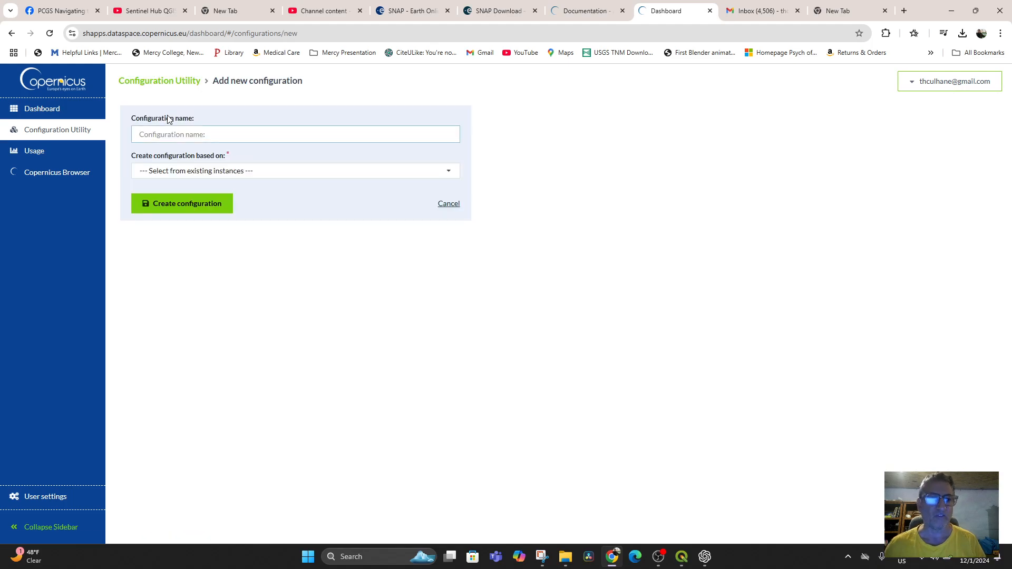
{"action": "left_click", "coordinate": [190, 134]}
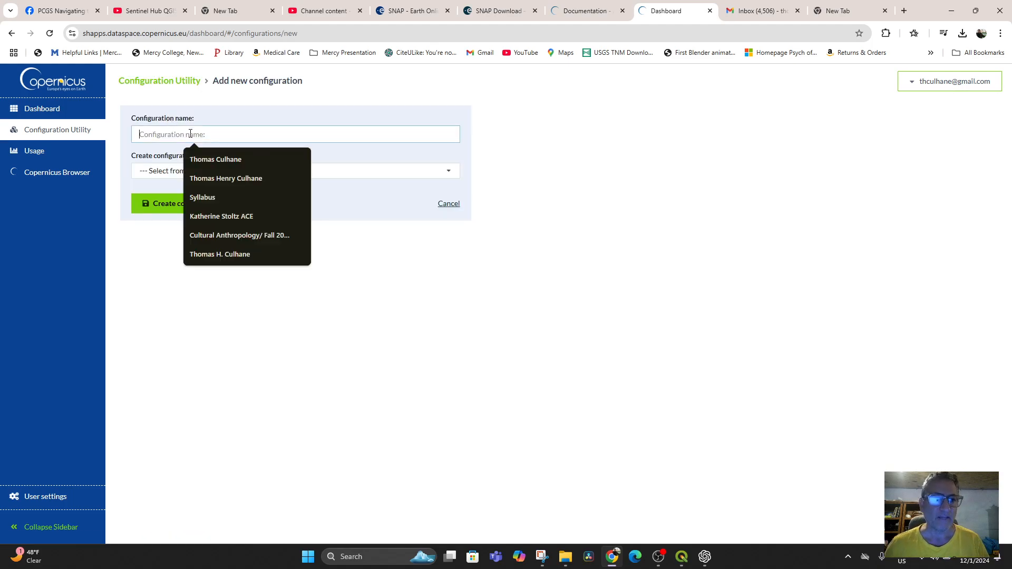
{"action": "left_click", "coordinate": [169, 174]}
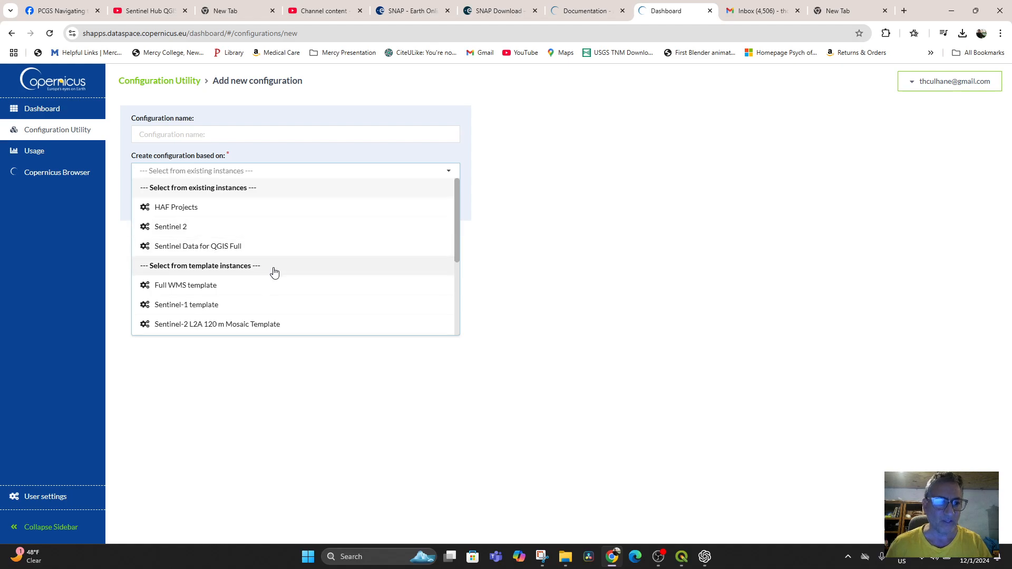
{"action": "scroll", "coordinate": [274, 274], "scroll_direction": "down", "scroll_amount": 3}
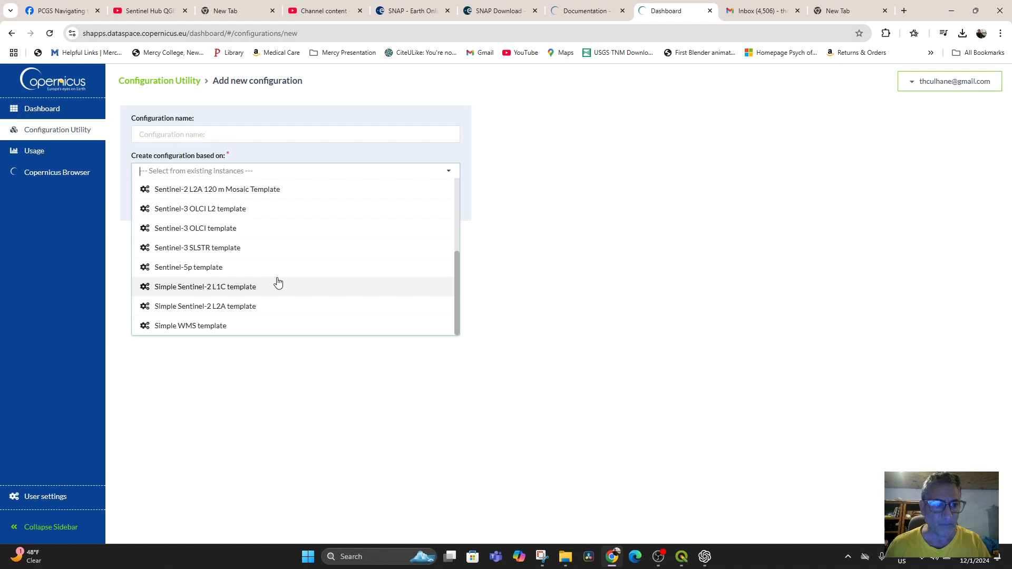
{"action": "scroll", "coordinate": [278, 283], "scroll_direction": "up", "scroll_amount": 1}
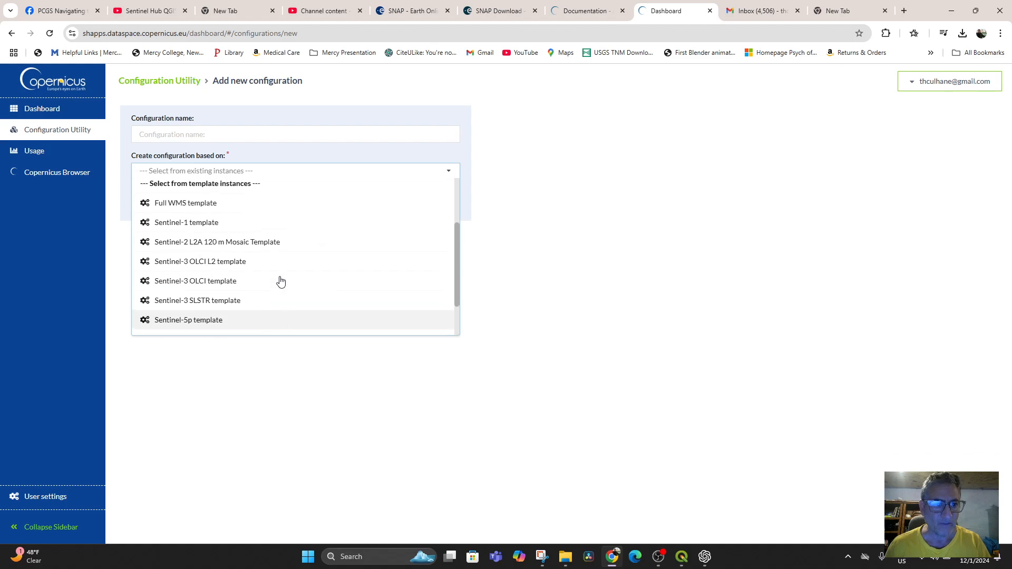
{"action": "left_click", "coordinate": [205, 205]}
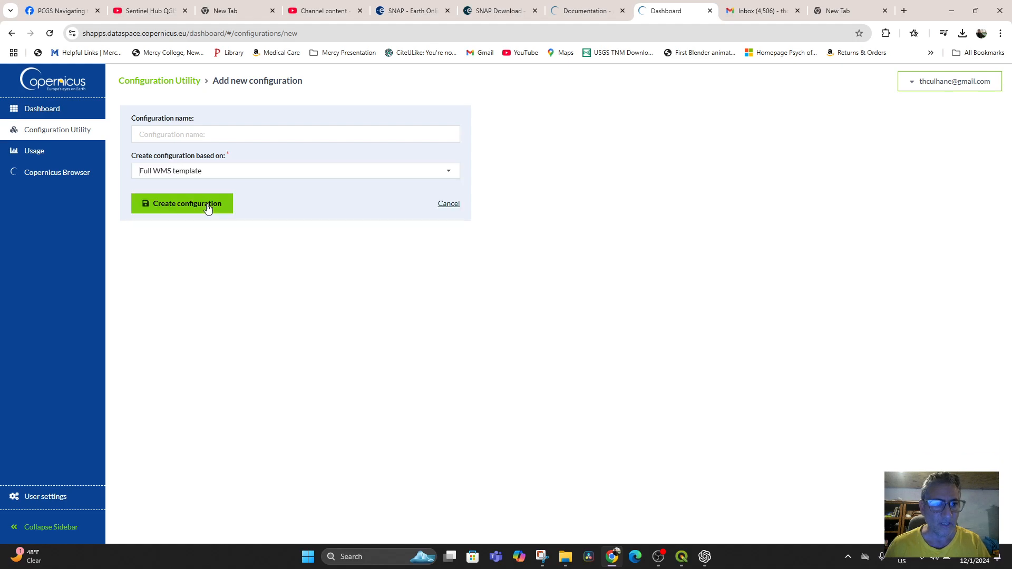
{"action": "left_click", "coordinate": [179, 137]}
{"action": "type", "text": "Full WMS"}
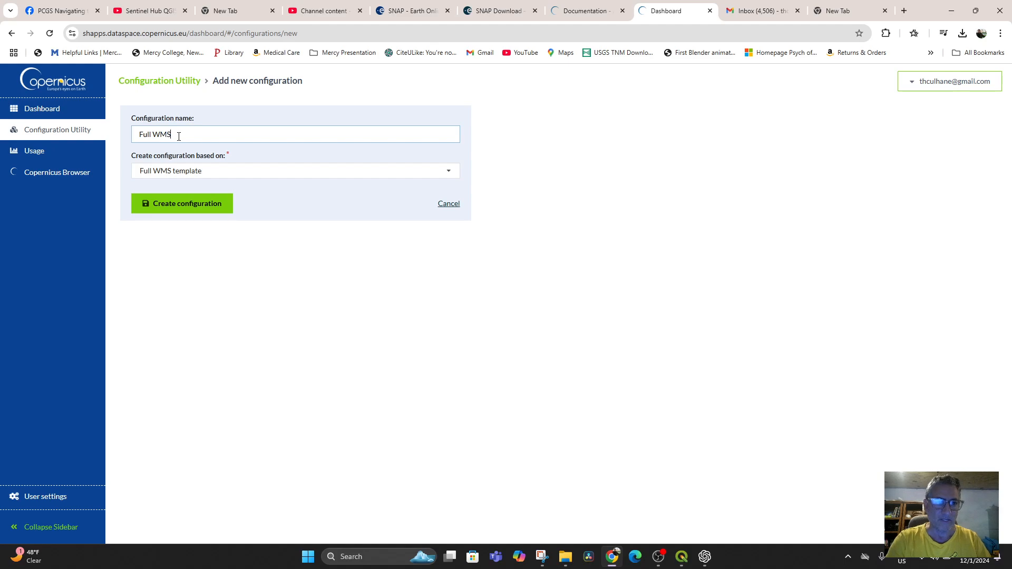
{"action": "left_click", "coordinate": [189, 204]}
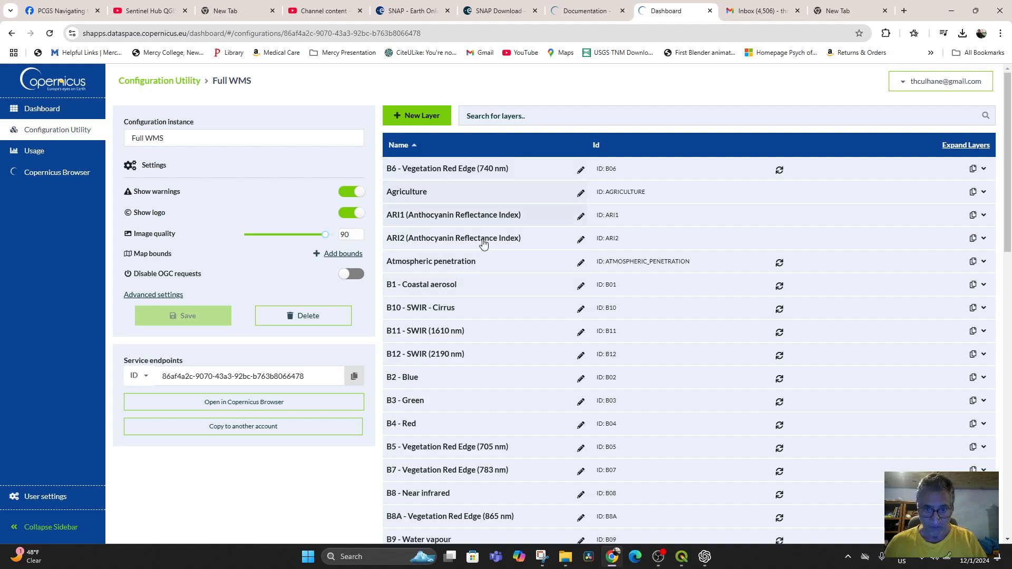
{"action": "scroll", "coordinate": [499, 350], "scroll_direction": "down", "scroll_amount": 15}
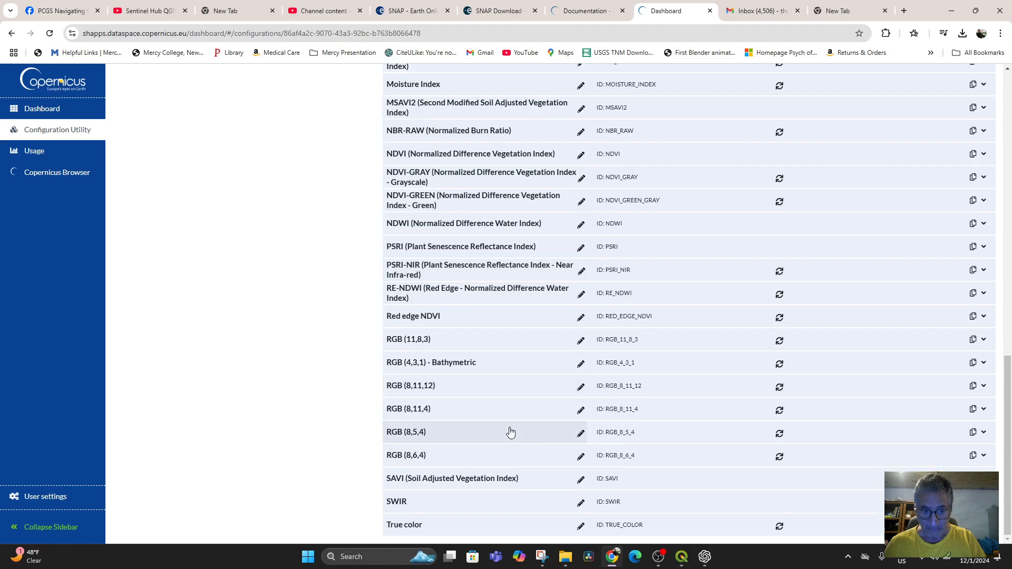
{"action": "scroll", "coordinate": [510, 432], "scroll_direction": "up", "scroll_amount": 15}
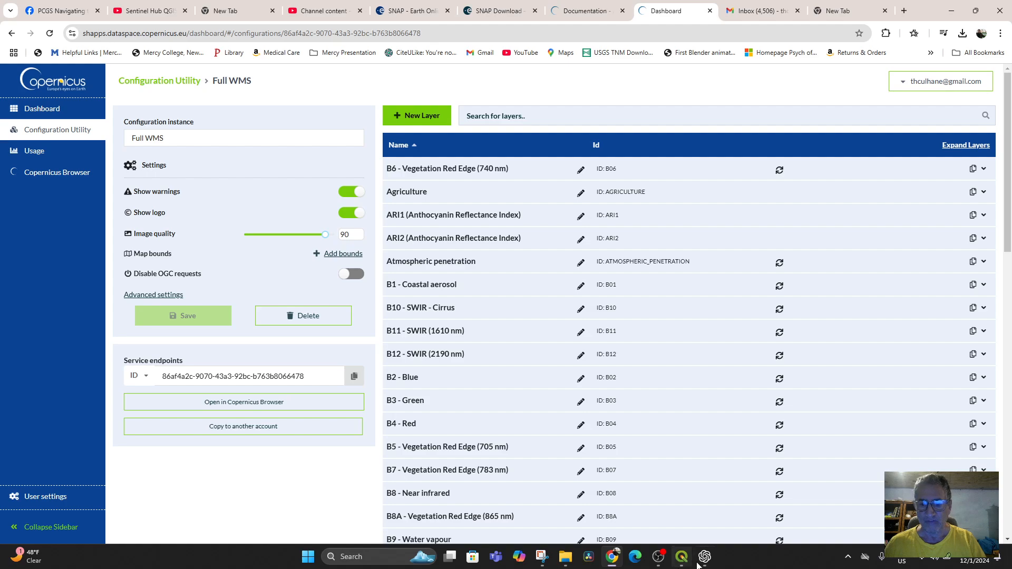
Return to QGIS, log in to Sentinel Hub again and open the plugin's layer creation settings
{"action": "left_click", "coordinate": [682, 557]}
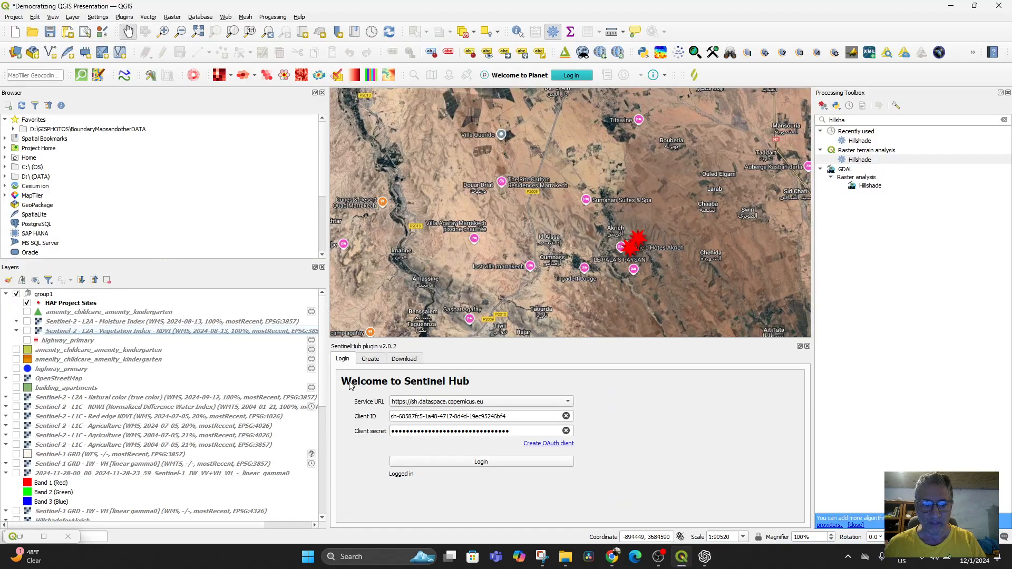
{"action": "left_click", "coordinate": [486, 463]}
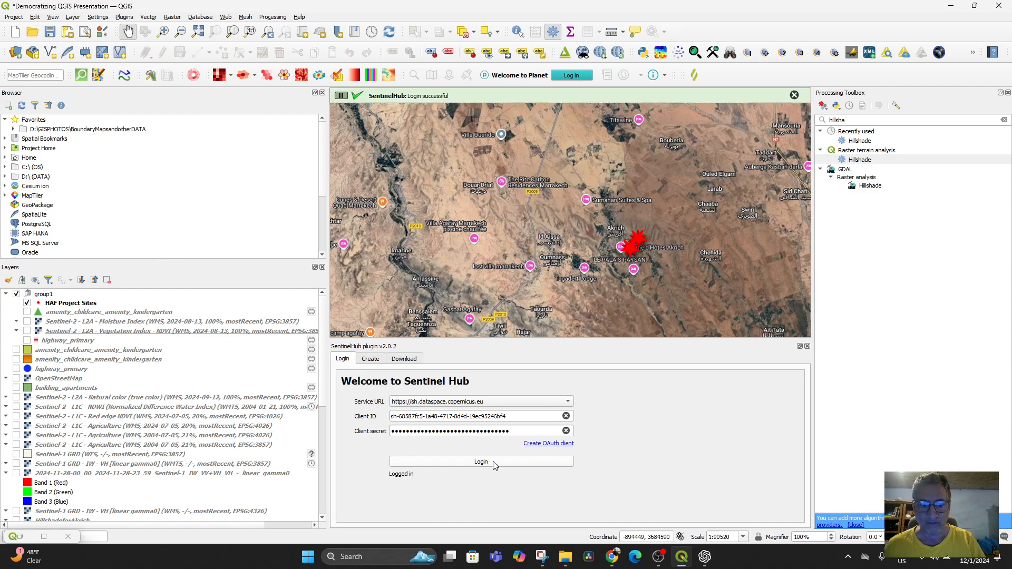
{"action": "left_click", "coordinate": [372, 359]}
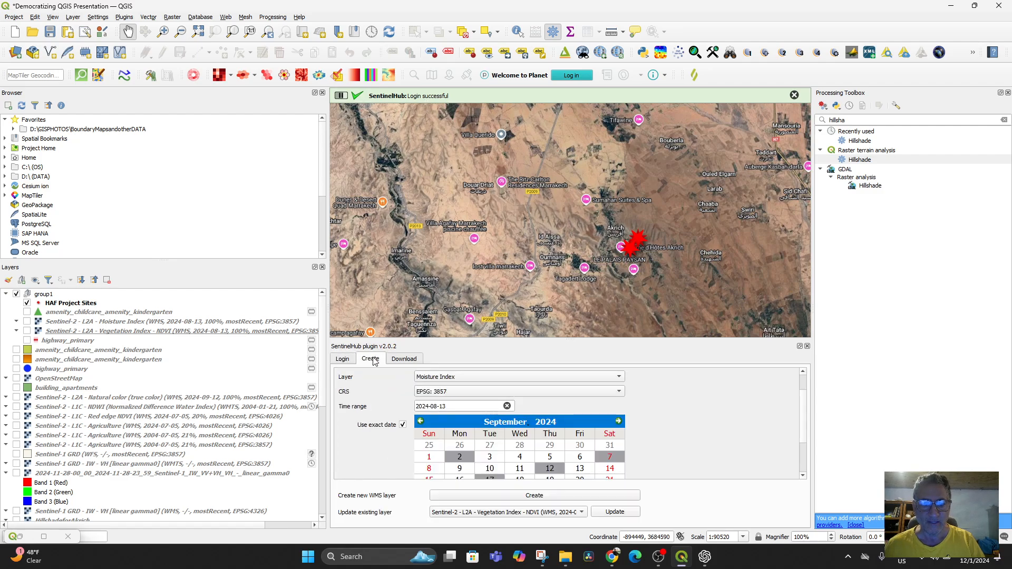
Set the configuration for the new Sentinel Hub layer to Full WMS
{"action": "scroll", "coordinate": [663, 428], "scroll_direction": "up", "scroll_amount": 1}
{"action": "scroll", "coordinate": [663, 428], "scroll_direction": "down", "scroll_amount": 3}
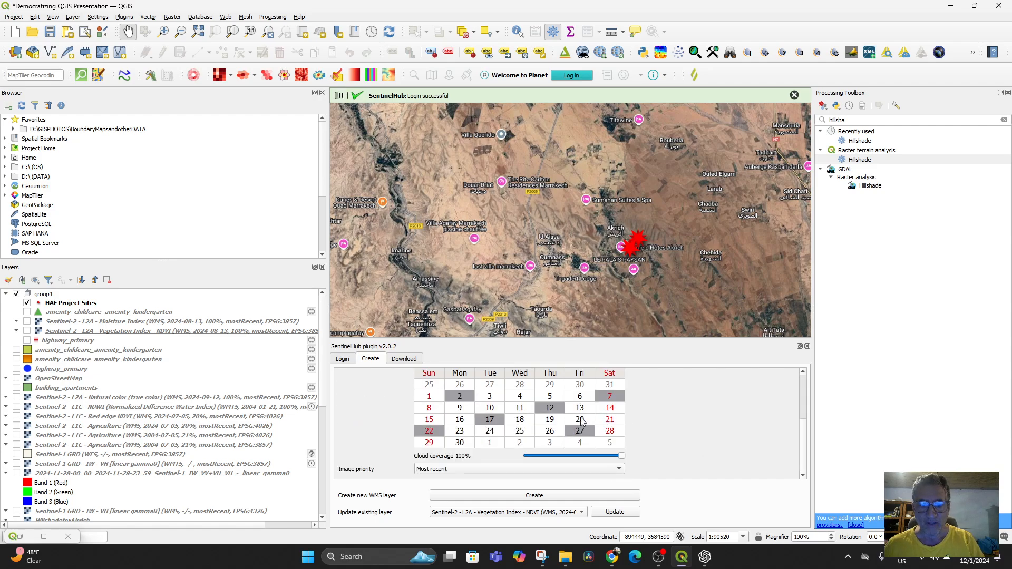
{"action": "scroll", "coordinate": [665, 428], "scroll_direction": "up", "scroll_amount": 1}
{"action": "scroll", "coordinate": [571, 428], "scroll_direction": "up", "scroll_amount": 3}
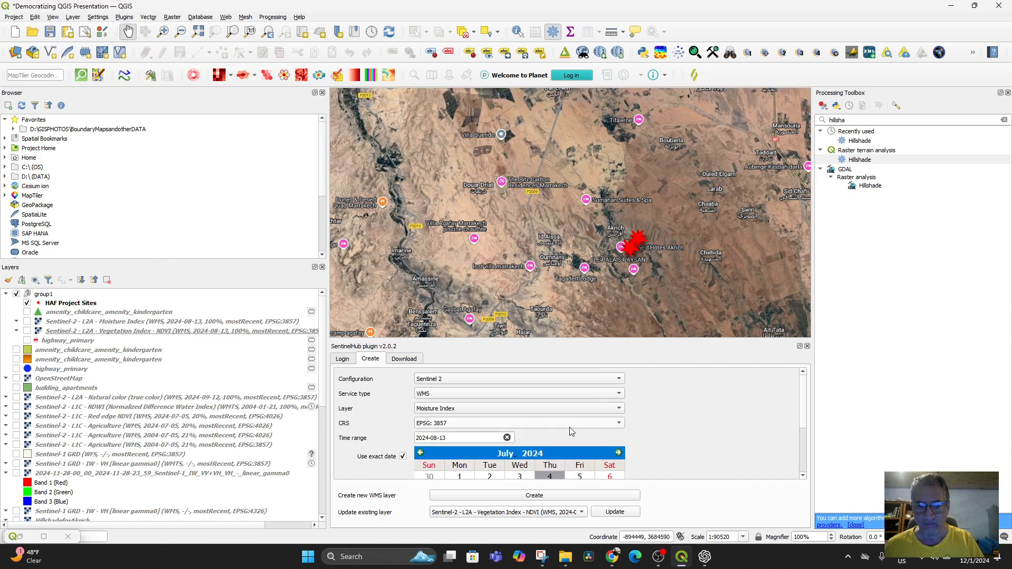
{"action": "scroll", "coordinate": [628, 433], "scroll_direction": "down", "scroll_amount": 2}
{"action": "scroll", "coordinate": [640, 435], "scroll_direction": "up", "scroll_amount": 3}
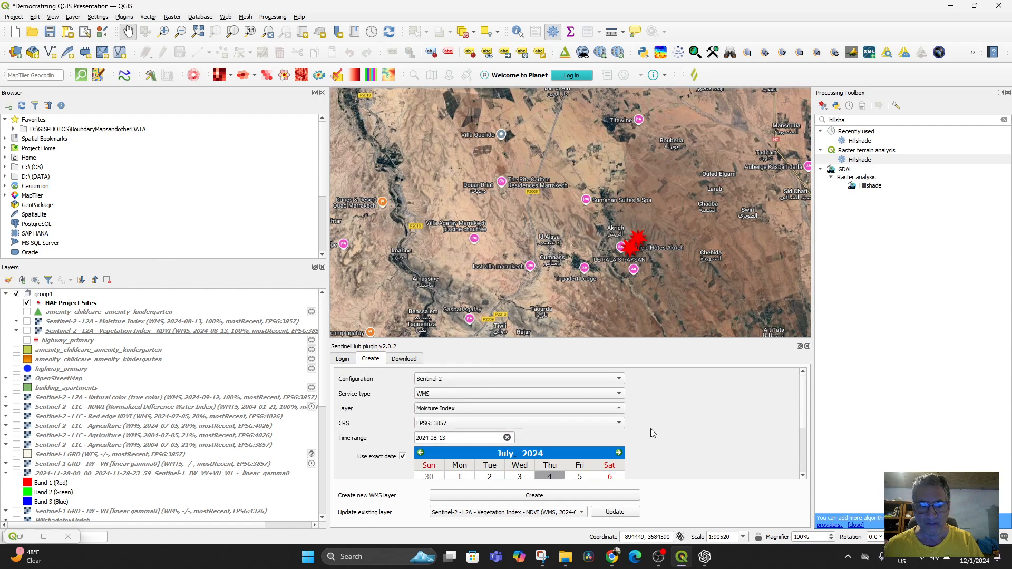
{"action": "left_click", "coordinate": [560, 379]}
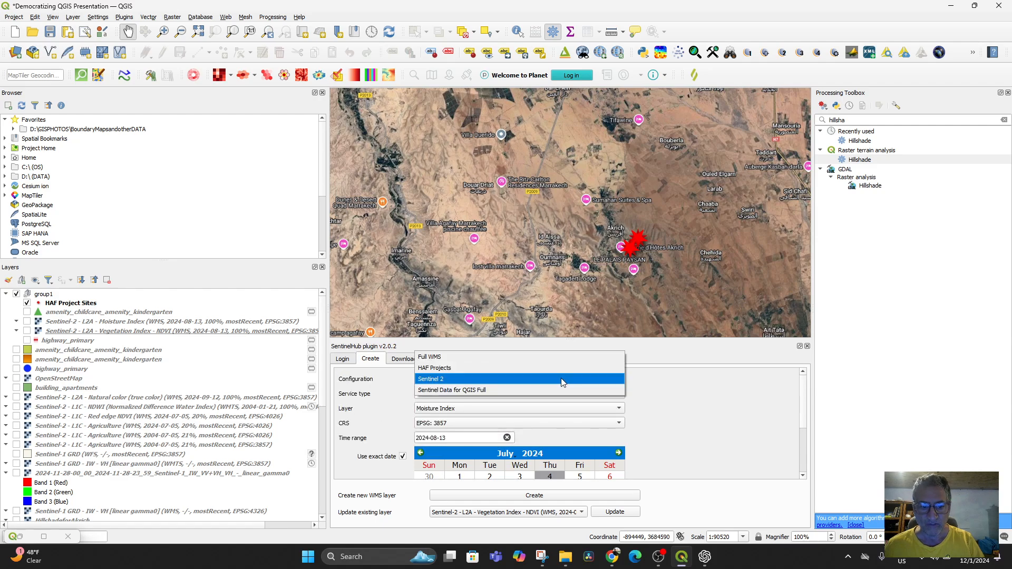
{"action": "left_click", "coordinate": [523, 390]}
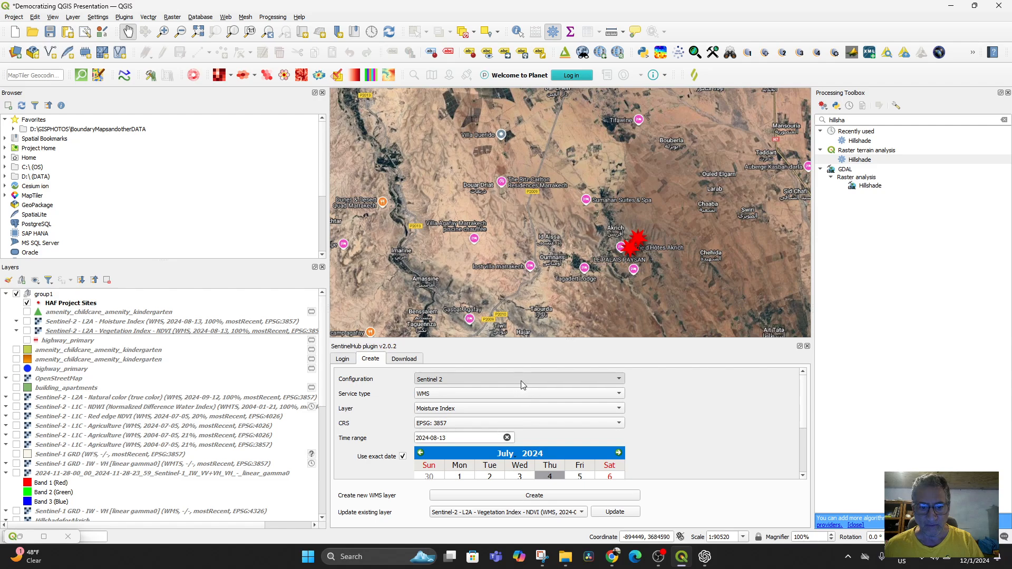
{"action": "scroll", "coordinate": [619, 385], "scroll_direction": "down", "scroll_amount": 1}
{"action": "left_click", "coordinate": [621, 383]}
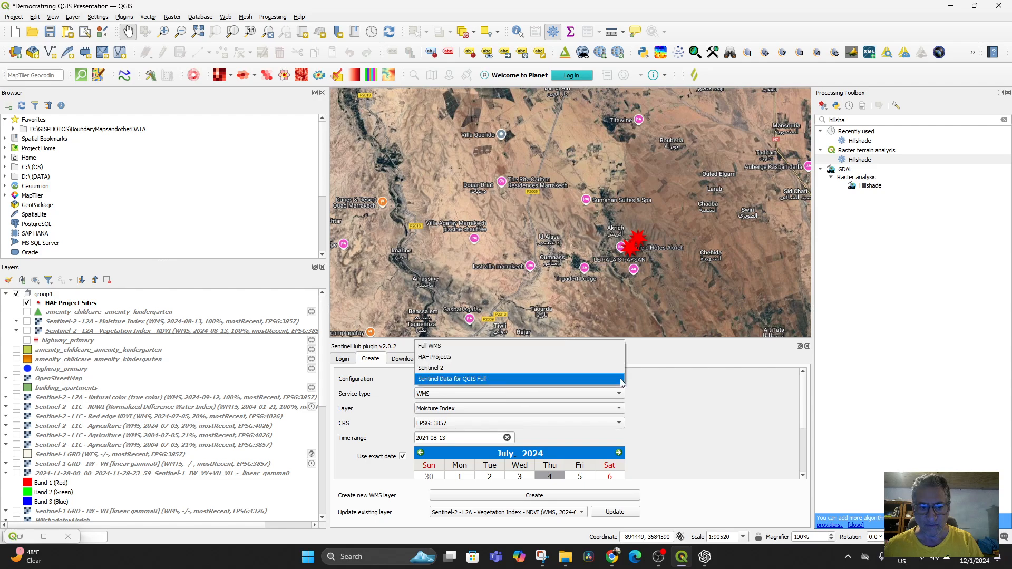
{"action": "left_click", "coordinate": [482, 345]}
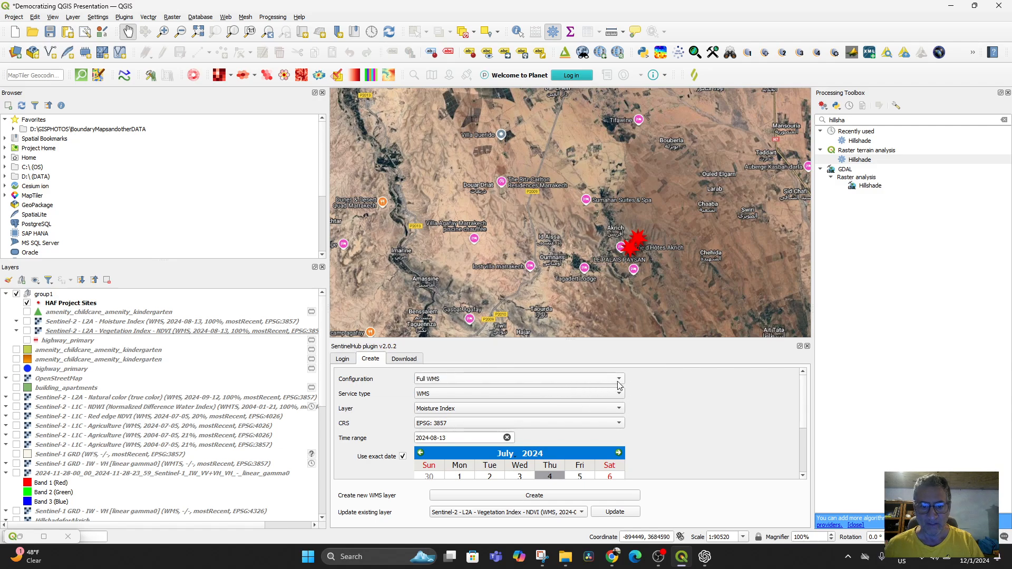
Look through the available Full WMS layers and set the exact acquisition date to 2024-07-04
{"action": "left_click", "coordinate": [480, 411]}
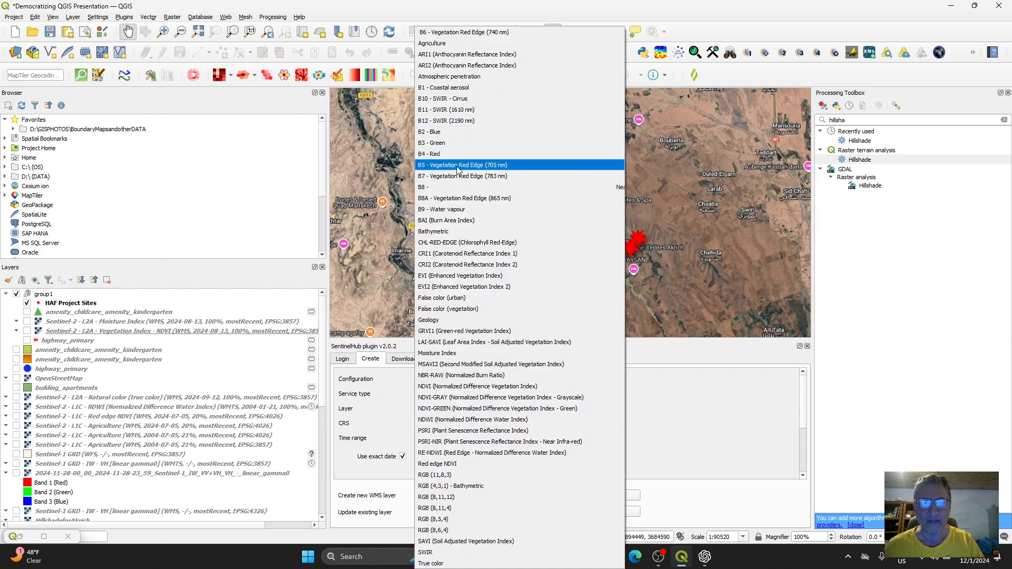
{"action": "key", "text": "Escape"}
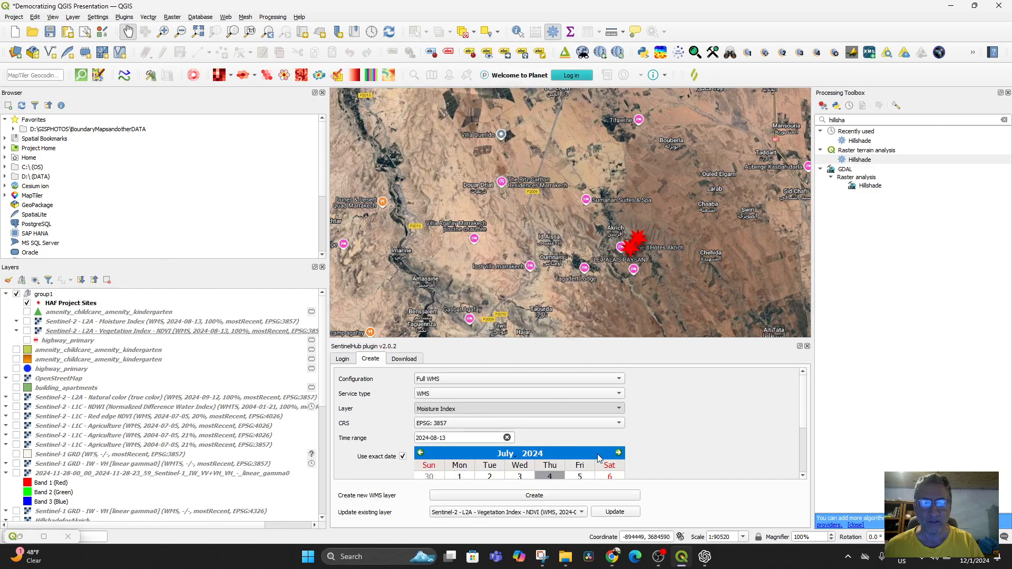
{"action": "scroll", "coordinate": [656, 435], "scroll_direction": "down", "scroll_amount": 2}
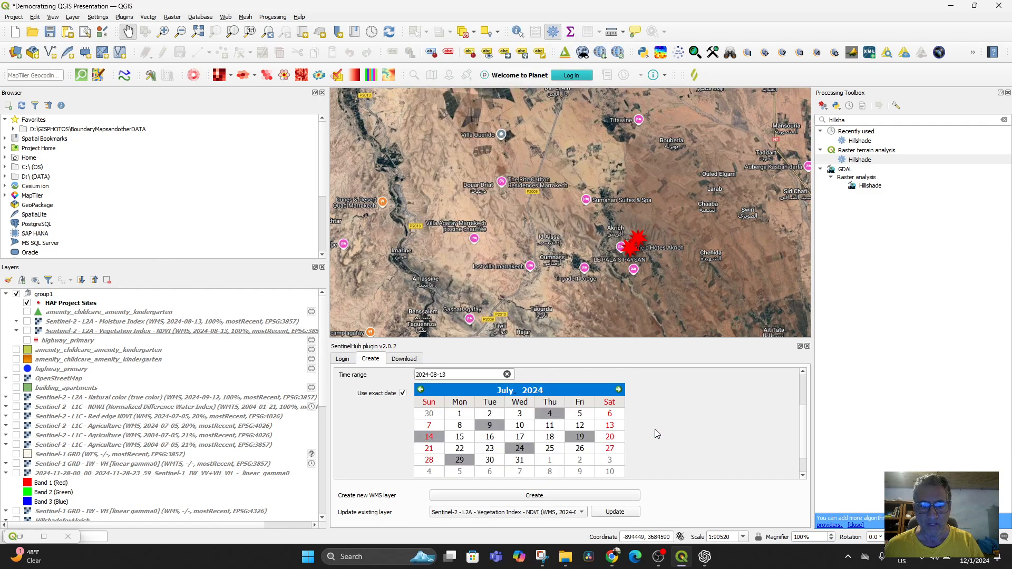
{"action": "left_click", "coordinate": [550, 416]}
{"action": "scroll", "coordinate": [662, 422], "scroll_direction": "down", "scroll_amount": 1}
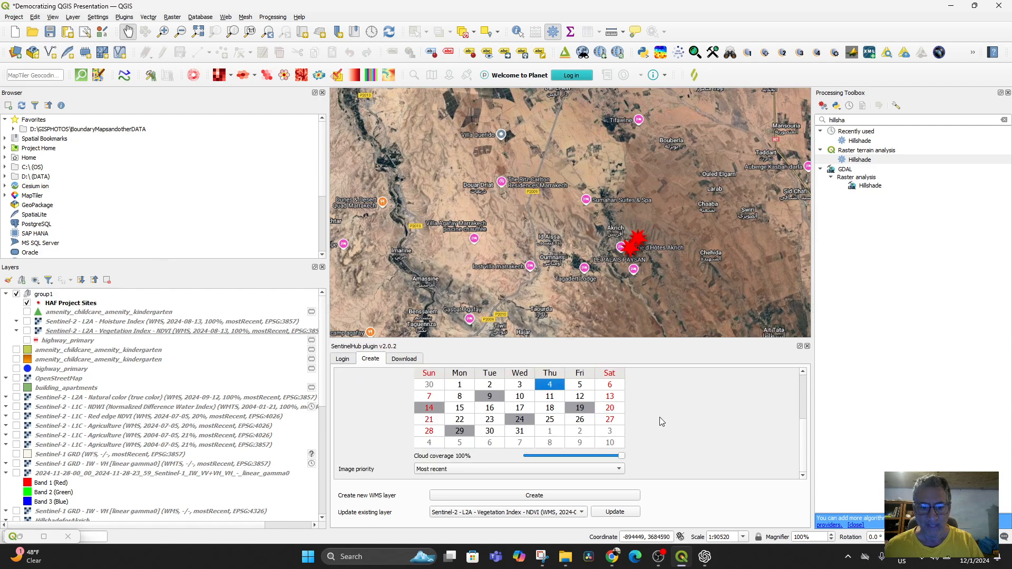
Review the plugin's download settings and the chosen layer, date, cloud coverage and image priority settings
{"action": "left_click_drag", "start_coordinate": [665, 272], "coordinate": [614, 237]}
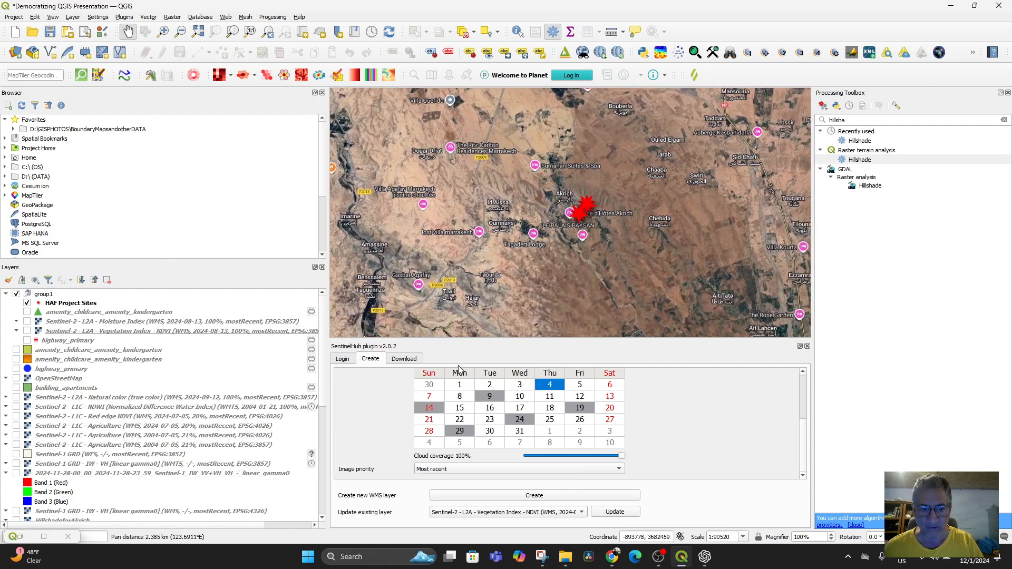
{"action": "left_click", "coordinate": [399, 361]}
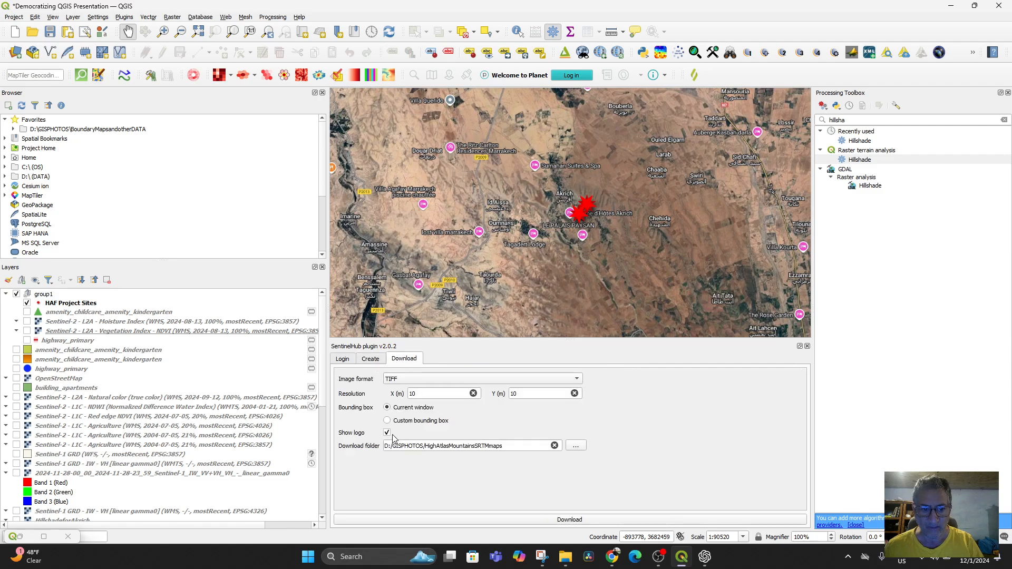
{"action": "left_click", "coordinate": [371, 360]}
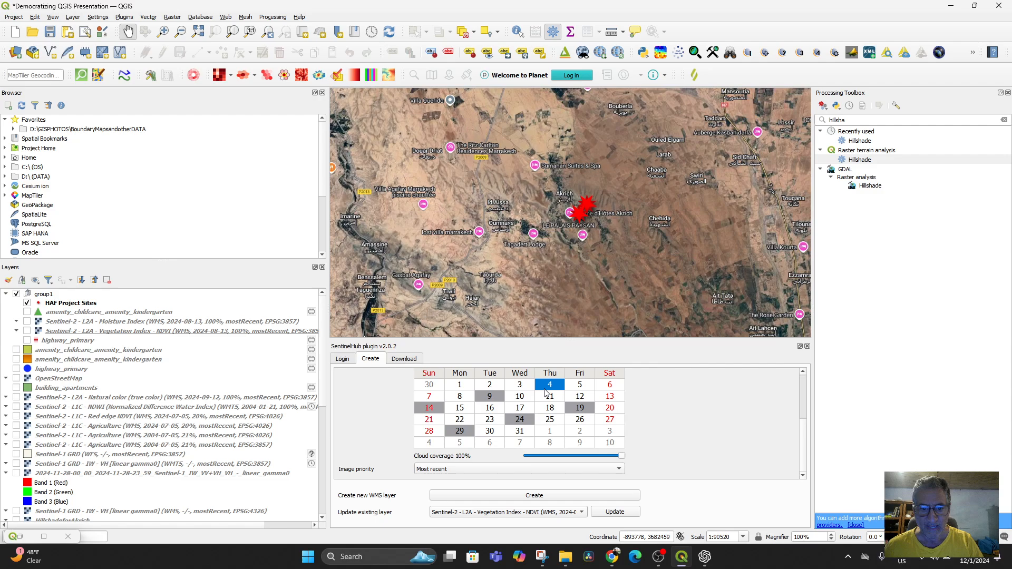
{"action": "scroll", "coordinate": [672, 417], "scroll_direction": "up", "scroll_amount": 3}
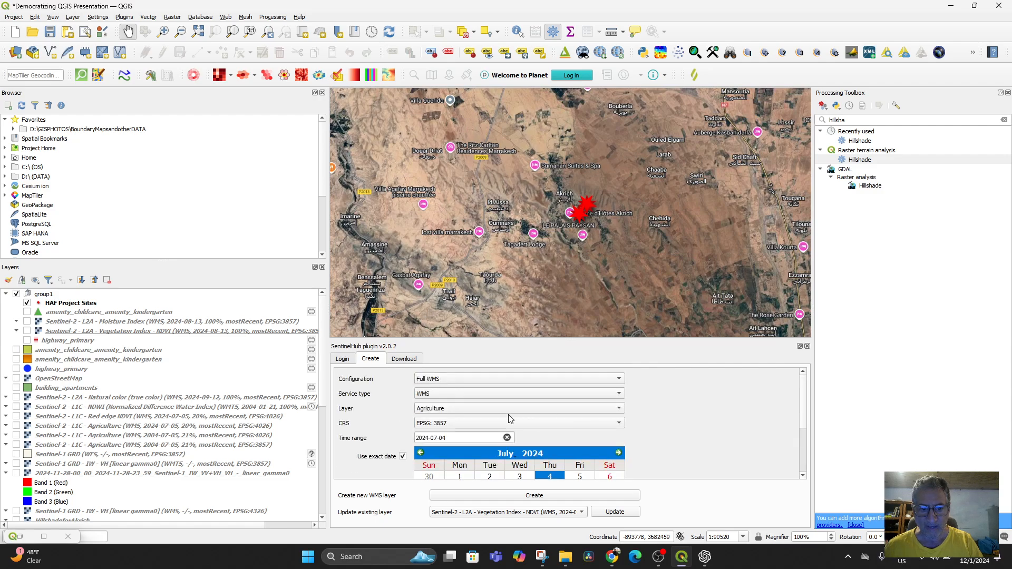
{"action": "scroll", "coordinate": [714, 438], "scroll_direction": "down", "scroll_amount": 3}
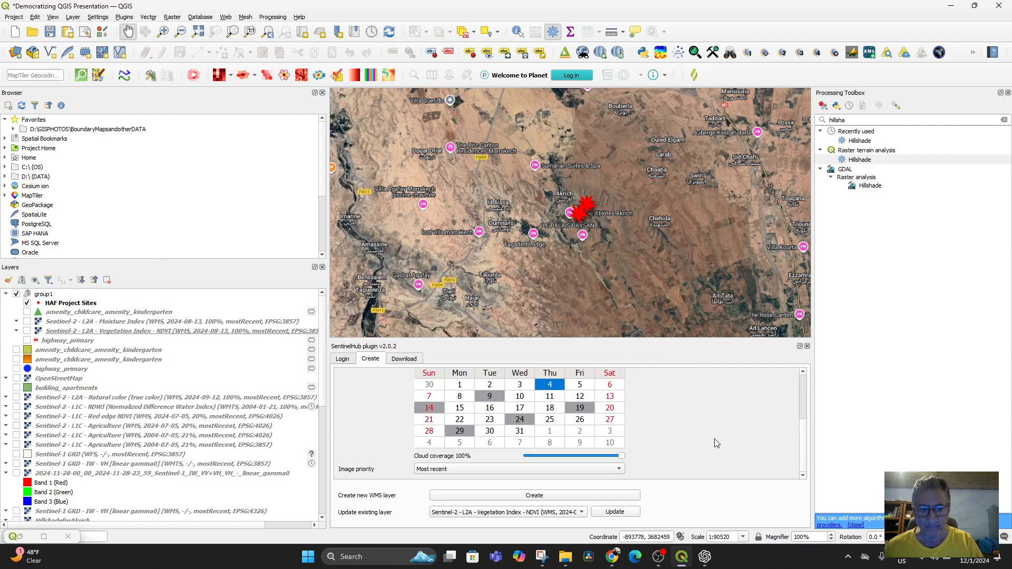
{"action": "scroll", "coordinate": [713, 439], "scroll_direction": "up", "scroll_amount": 2}
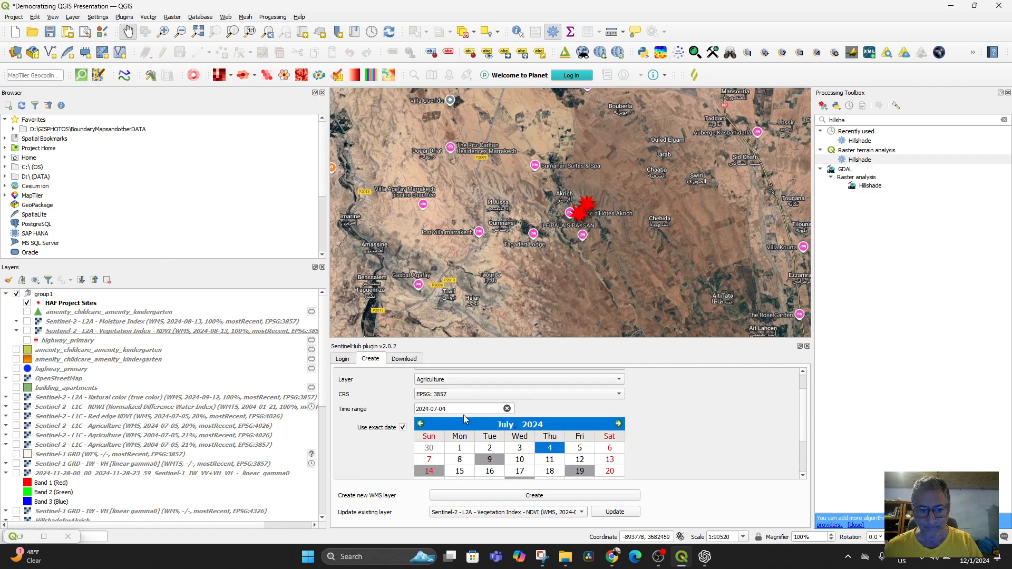
Create the Sentinel-2 Agriculture WMS layer for 2024-07-04 and inspect its coverage around the project sites
{"action": "scroll", "coordinate": [687, 451], "scroll_direction": "down", "scroll_amount": 3}
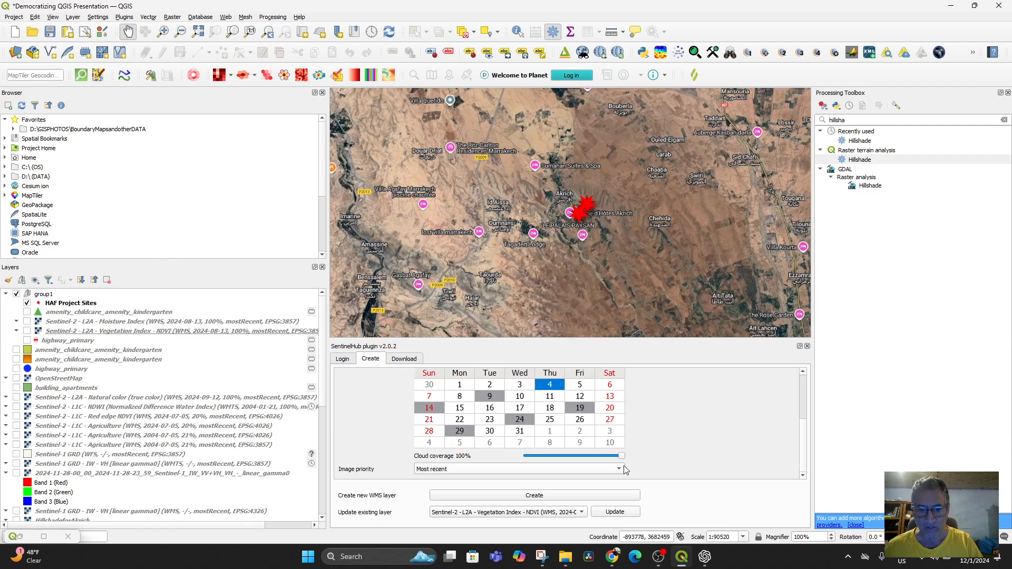
{"action": "left_click", "coordinate": [552, 495]}
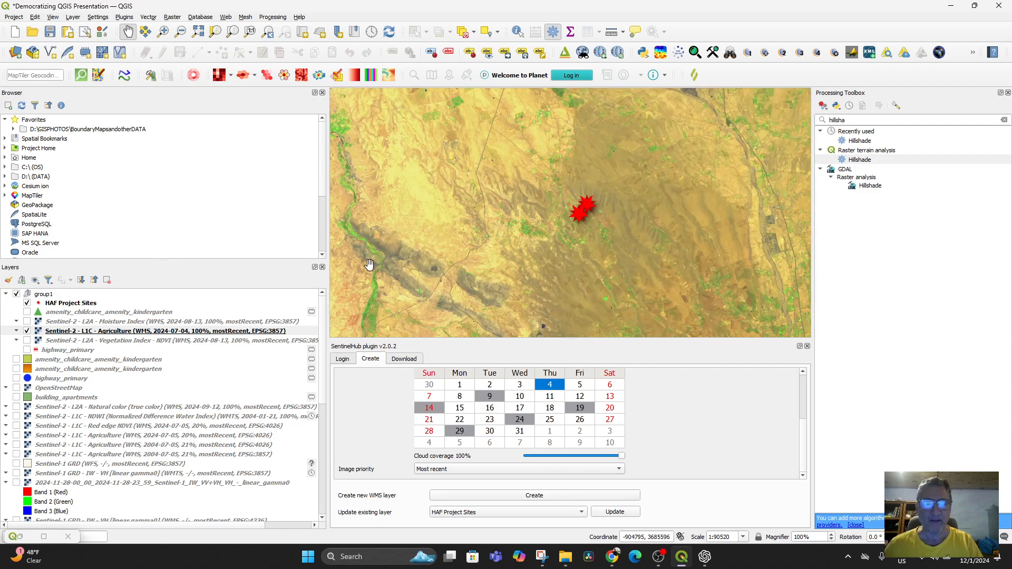
{"action": "scroll", "coordinate": [511, 247], "scroll_direction": "down", "scroll_amount": 2}
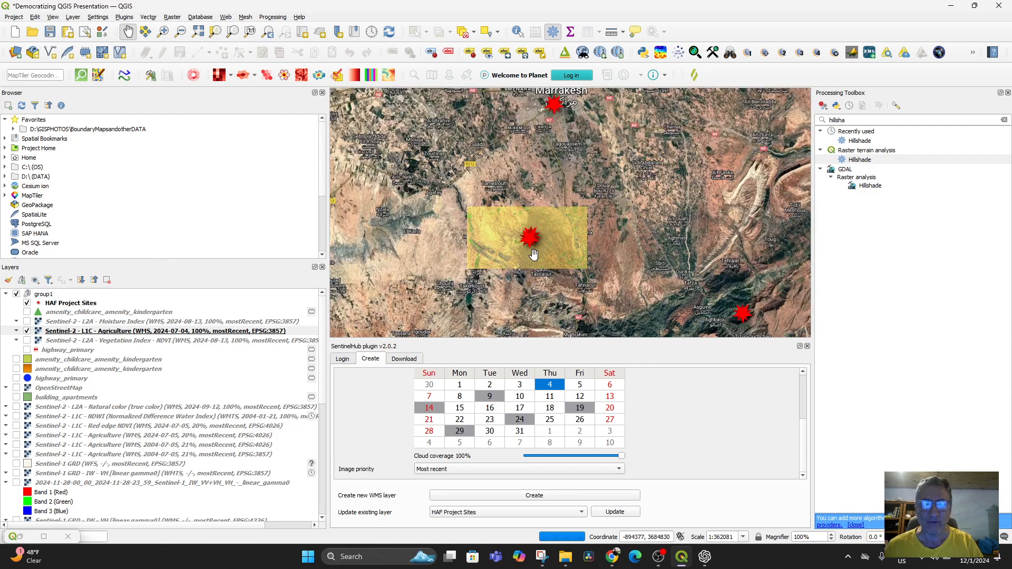
{"action": "scroll", "coordinate": [522, 248], "scroll_direction": "up", "scroll_amount": 2}
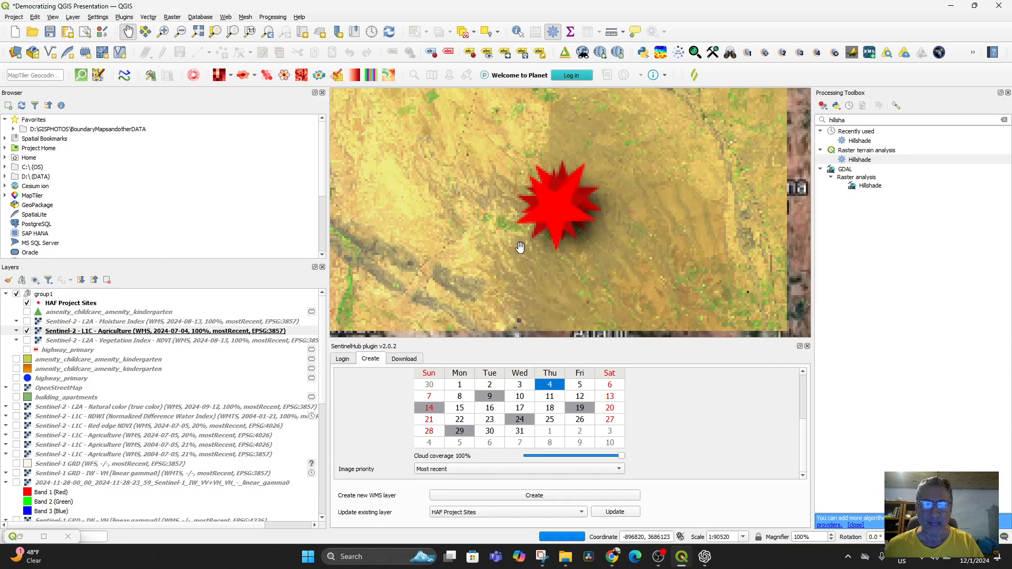
{"action": "left_click_drag", "start_coordinate": [534, 235], "coordinate": [556, 264]}
{"action": "scroll", "coordinate": [557, 263], "scroll_direction": "up", "scroll_amount": 1}
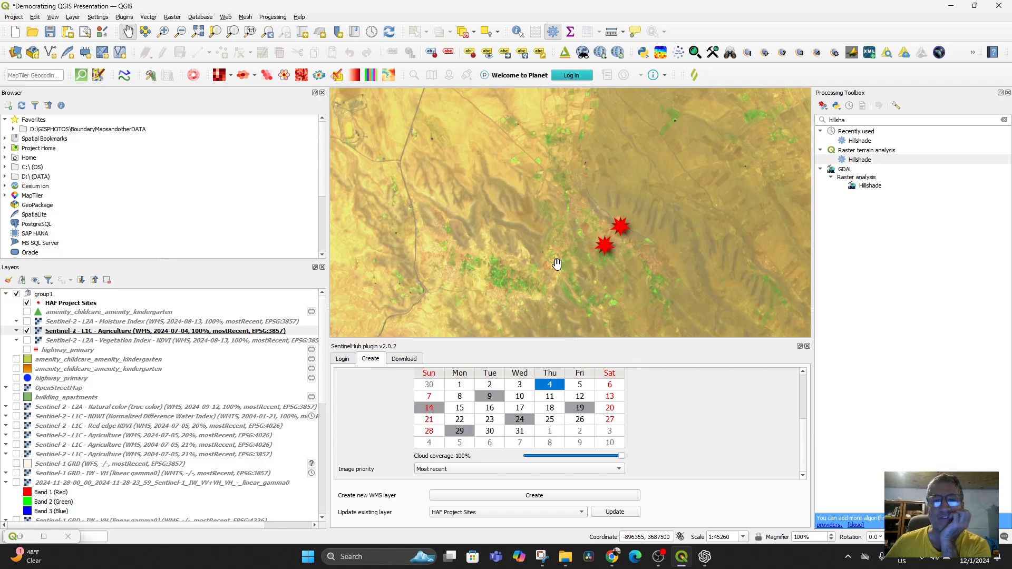
Set the global opacity of the new Sentinel-2 Agriculture layer to 74.9 %
{"action": "right_click", "coordinate": [104, 332]}
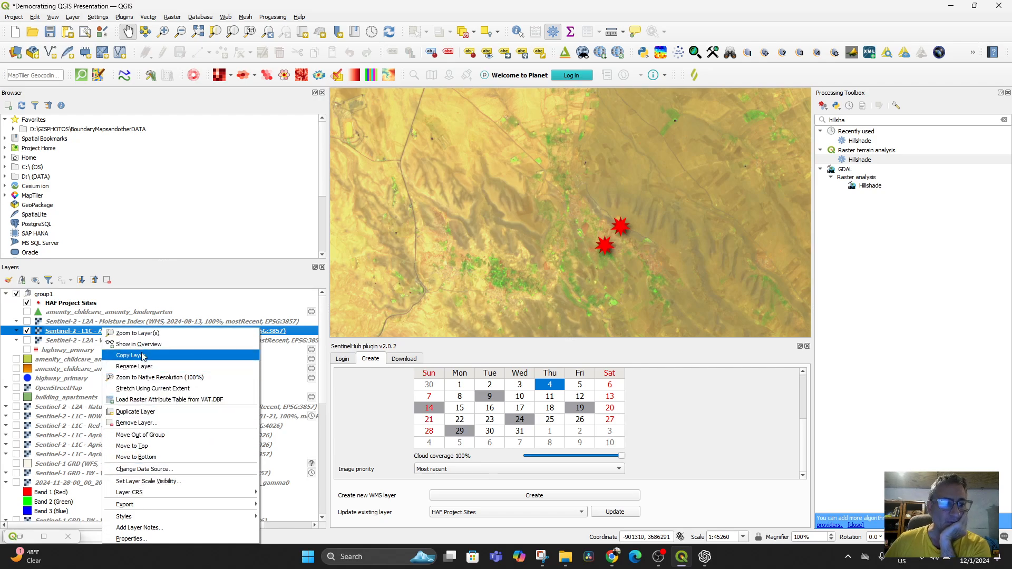
{"action": "left_click", "coordinate": [55, 336]}
{"action": "double_click", "coordinate": [56, 336]}
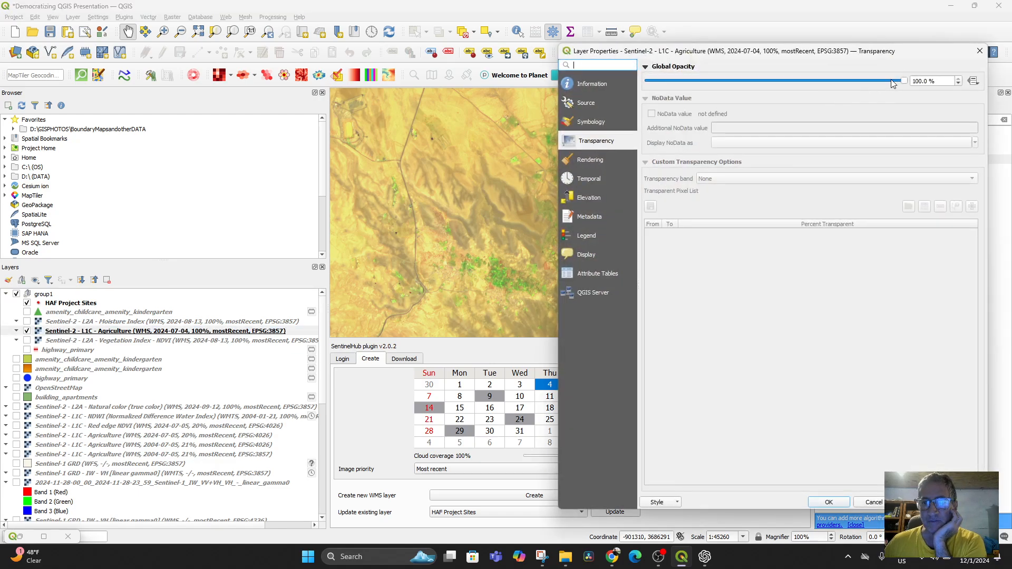
{"action": "left_click_drag", "start_coordinate": [892, 83], "coordinate": [818, 83]}
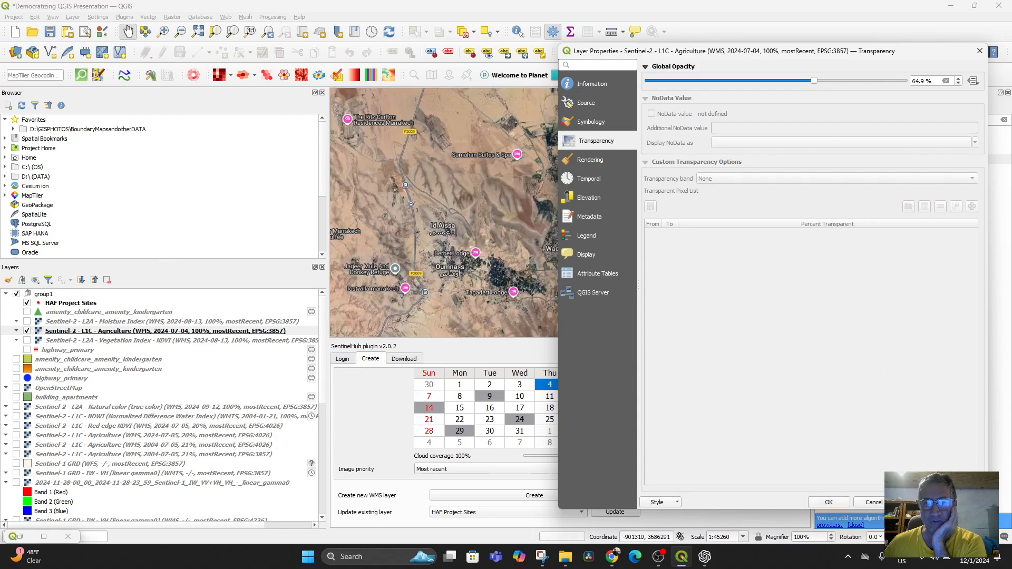
{"action": "left_click", "coordinate": [836, 81]}
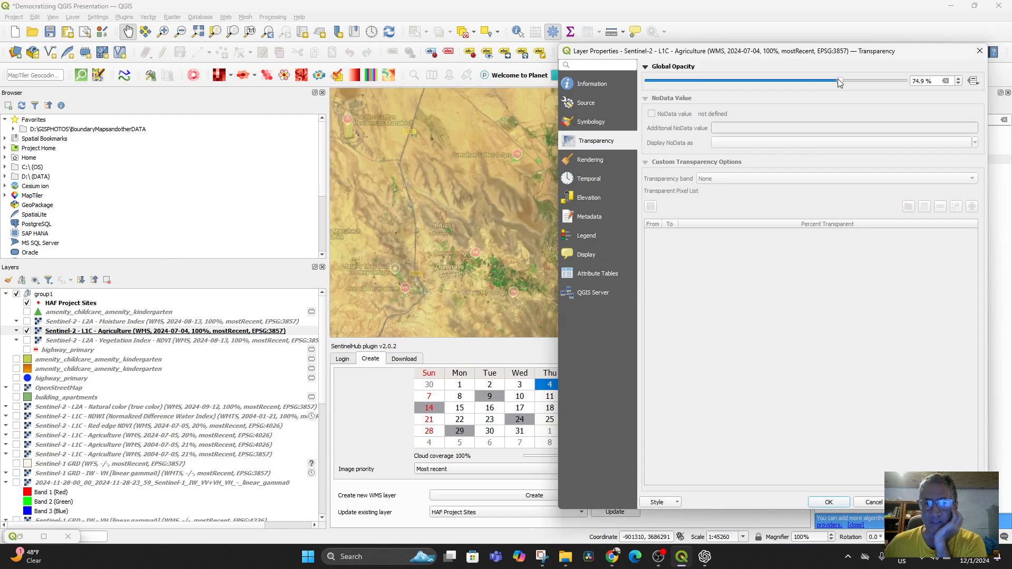
Review the Agriculture layer's symbology, elevation, legend, attribute table and display properties
{"action": "left_click", "coordinate": [598, 125]}
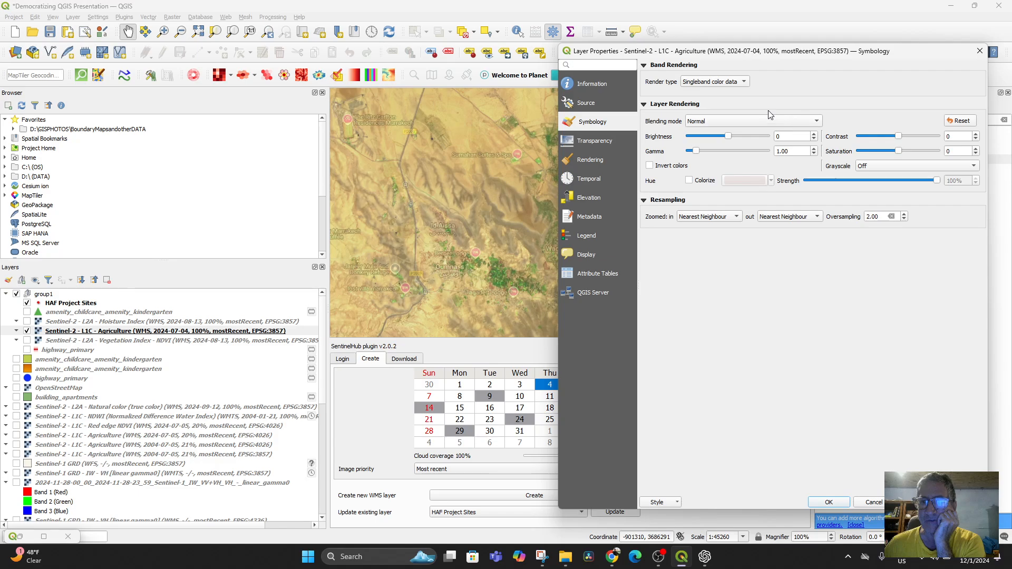
{"action": "left_click", "coordinate": [740, 84]}
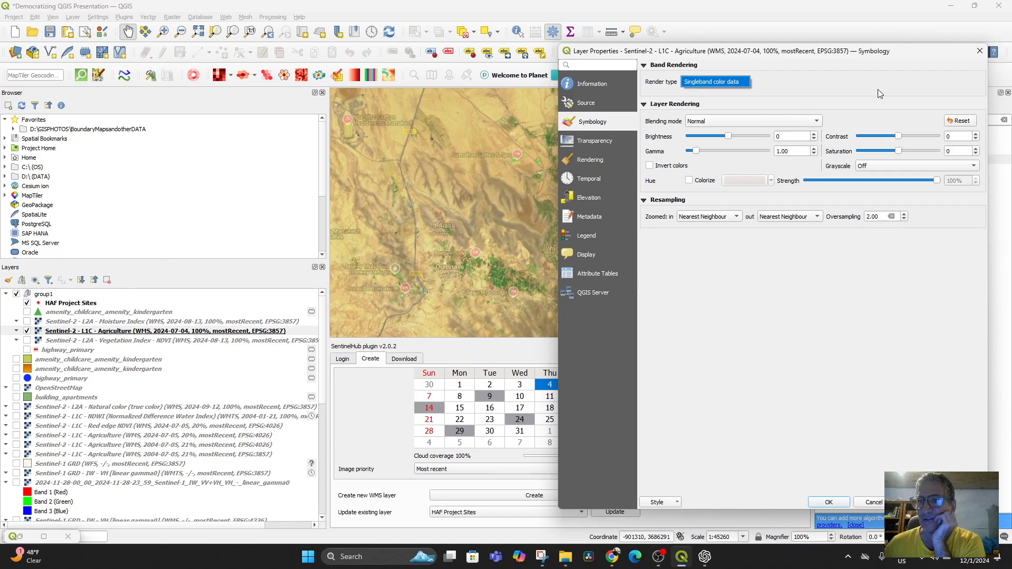
{"action": "left_click", "coordinate": [863, 90]}
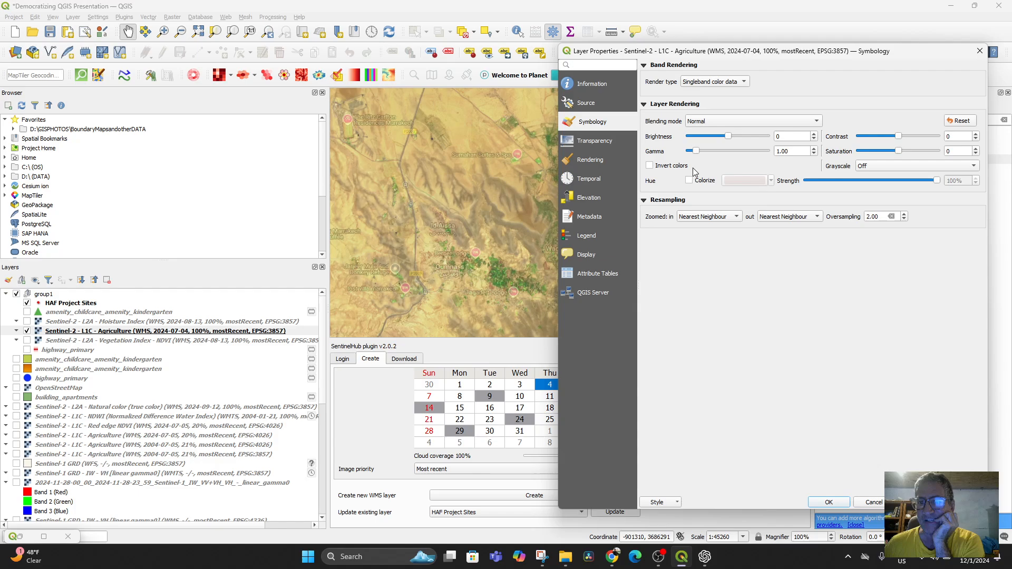
{"action": "left_click", "coordinate": [592, 218]}
{"action": "left_click", "coordinate": [592, 201]}
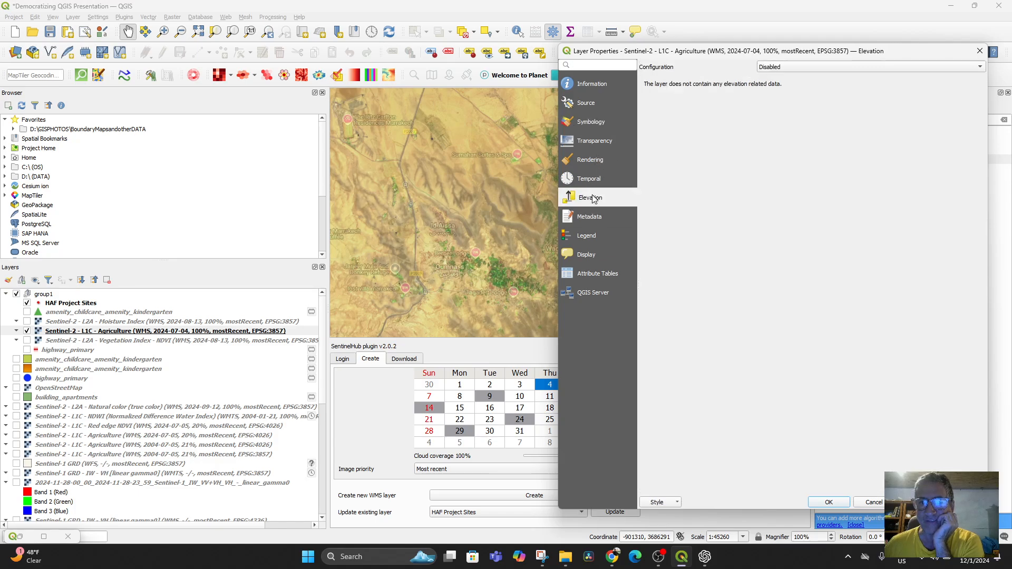
{"action": "left_click", "coordinate": [593, 237]}
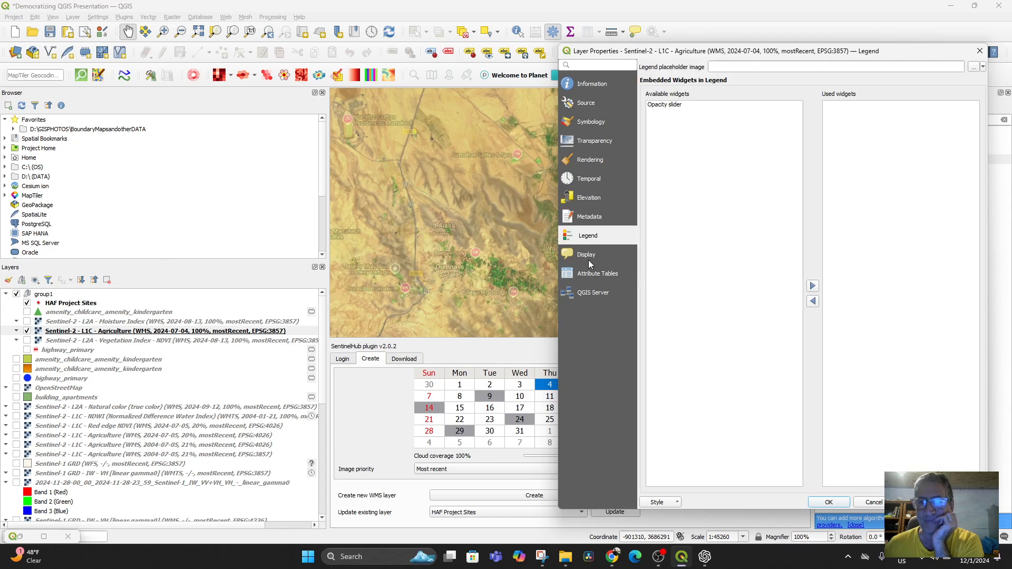
{"action": "left_click", "coordinate": [593, 274]}
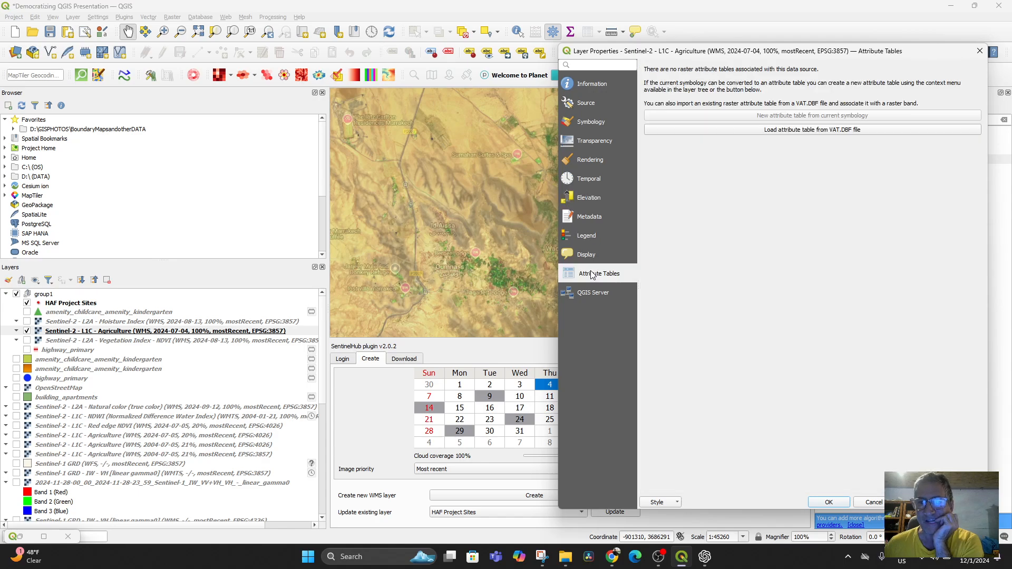
{"action": "left_click", "coordinate": [589, 257]}
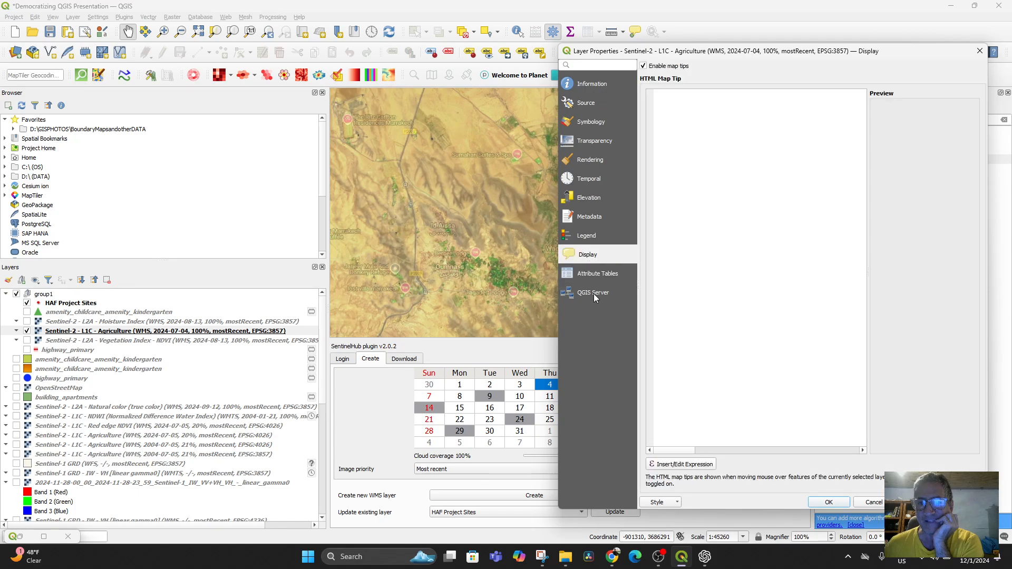
{"action": "left_click", "coordinate": [598, 273]}
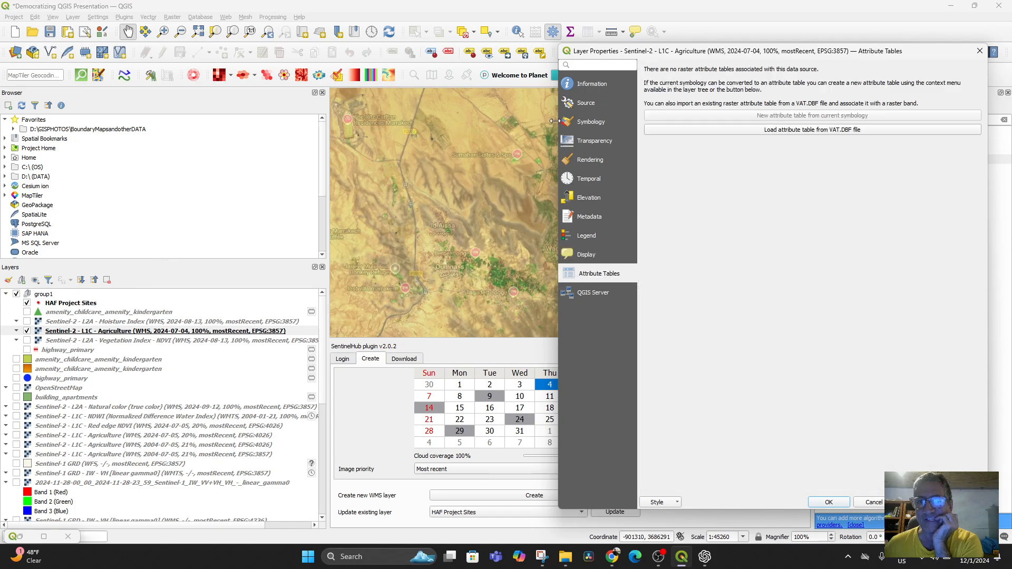
Read the Agriculture layer's source information, WMS server properties and selected layer details, and close the layer properties
{"action": "left_click", "coordinate": [586, 103]}
{"action": "left_click", "coordinate": [594, 85]}
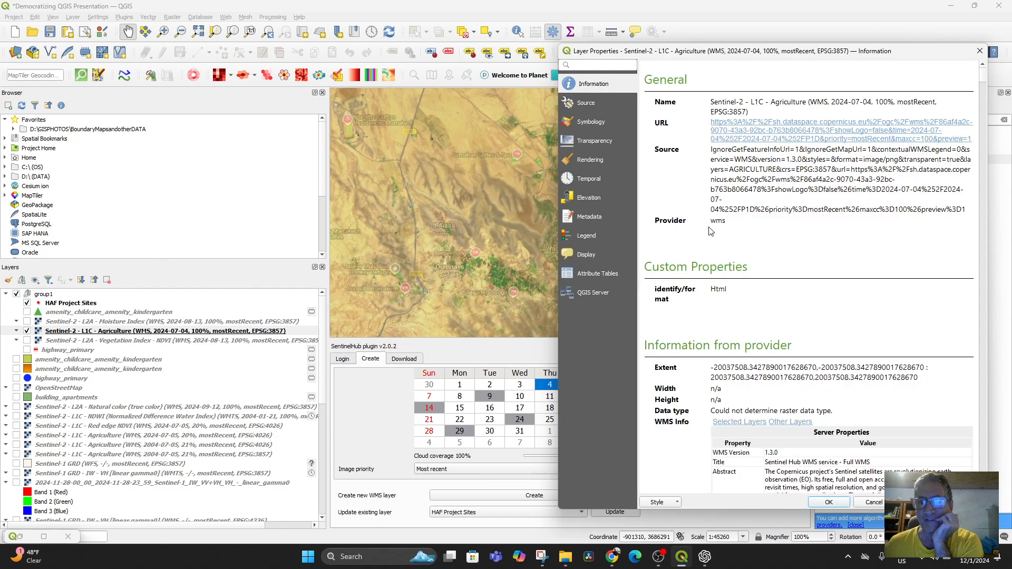
{"action": "scroll", "coordinate": [894, 361], "scroll_direction": "down", "scroll_amount": 5}
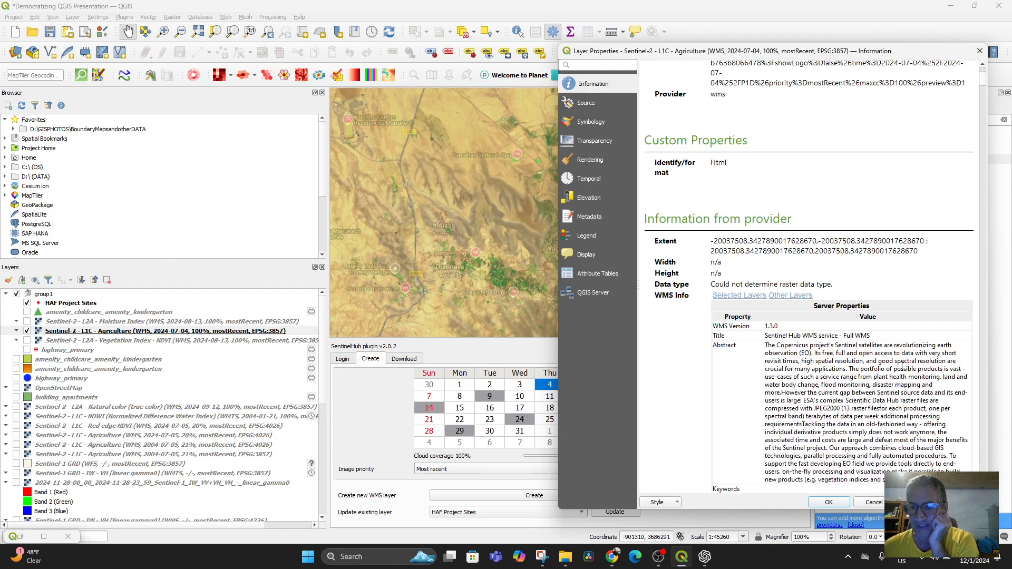
{"action": "scroll", "coordinate": [902, 365], "scroll_direction": "down", "scroll_amount": 15}
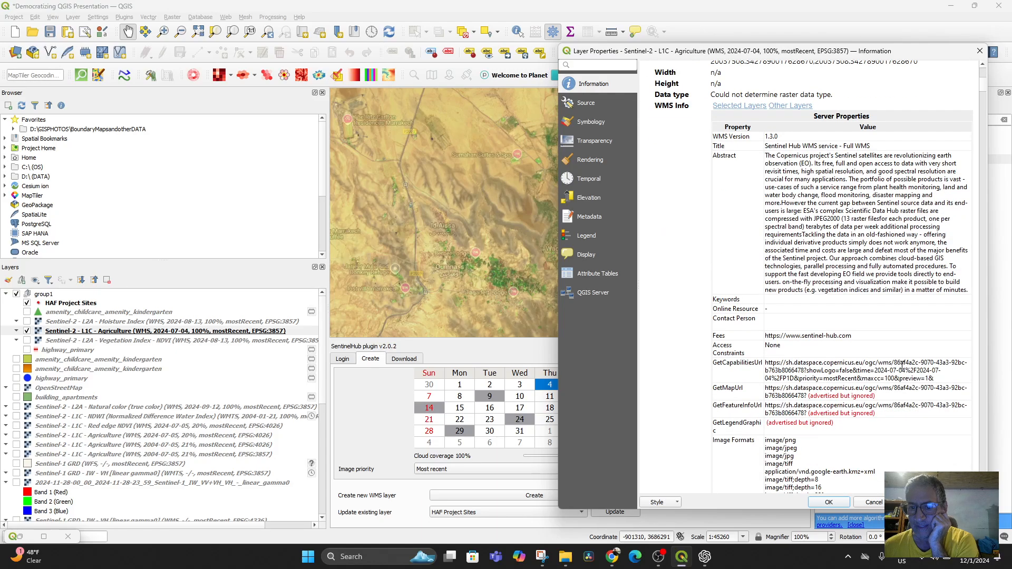
{"action": "scroll", "coordinate": [902, 369], "scroll_direction": "down", "scroll_amount": 6}
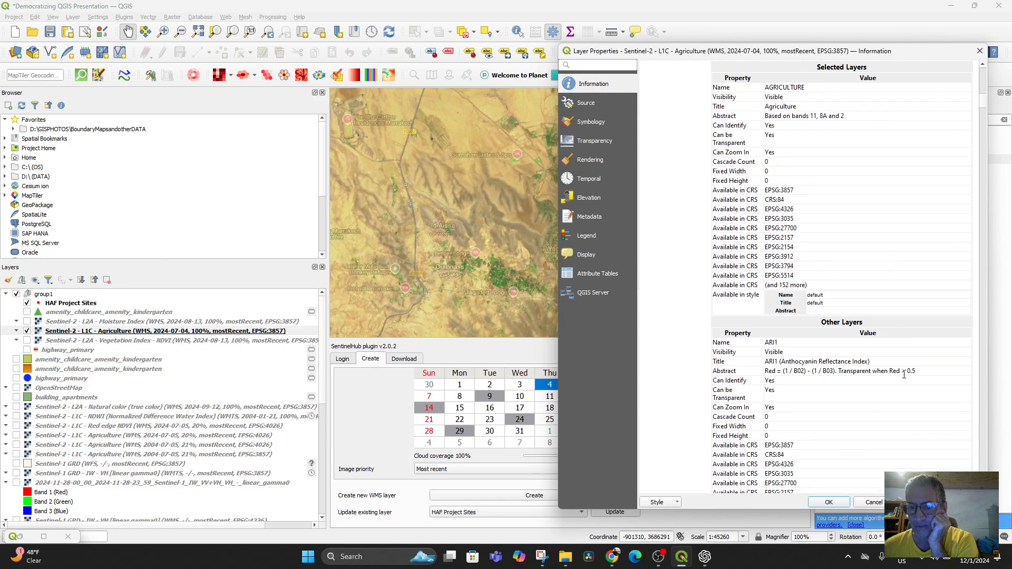
{"action": "scroll", "coordinate": [904, 373], "scroll_direction": "up", "scroll_amount": 20}
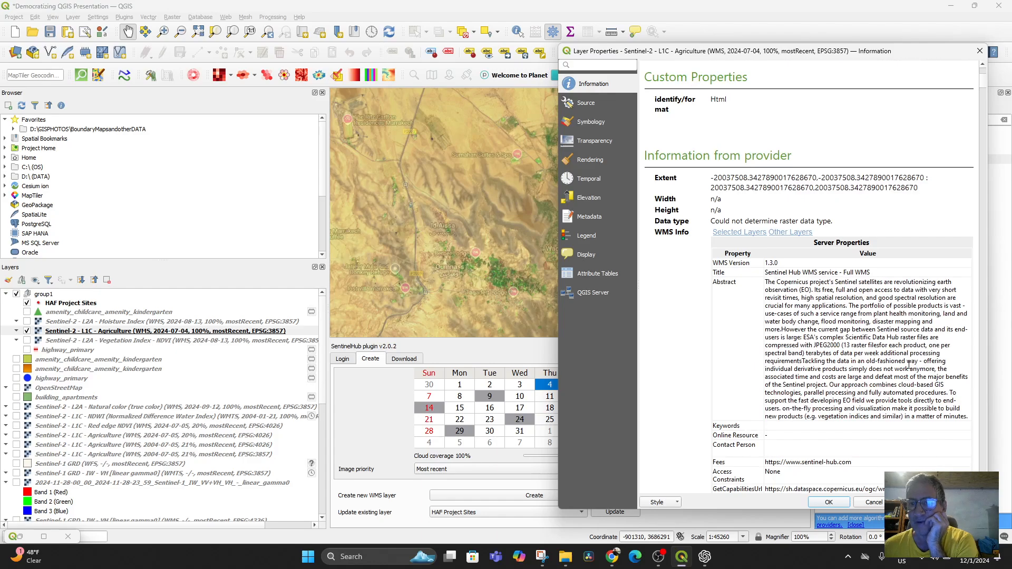
{"action": "scroll", "coordinate": [901, 356], "scroll_direction": "down", "scroll_amount": 18}
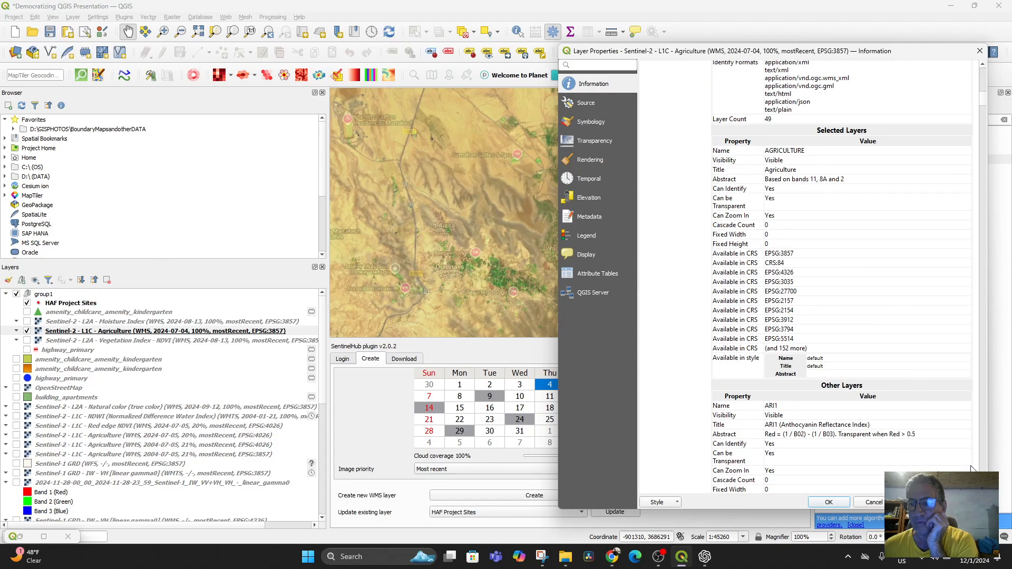
{"action": "left_click", "coordinate": [872, 502]}
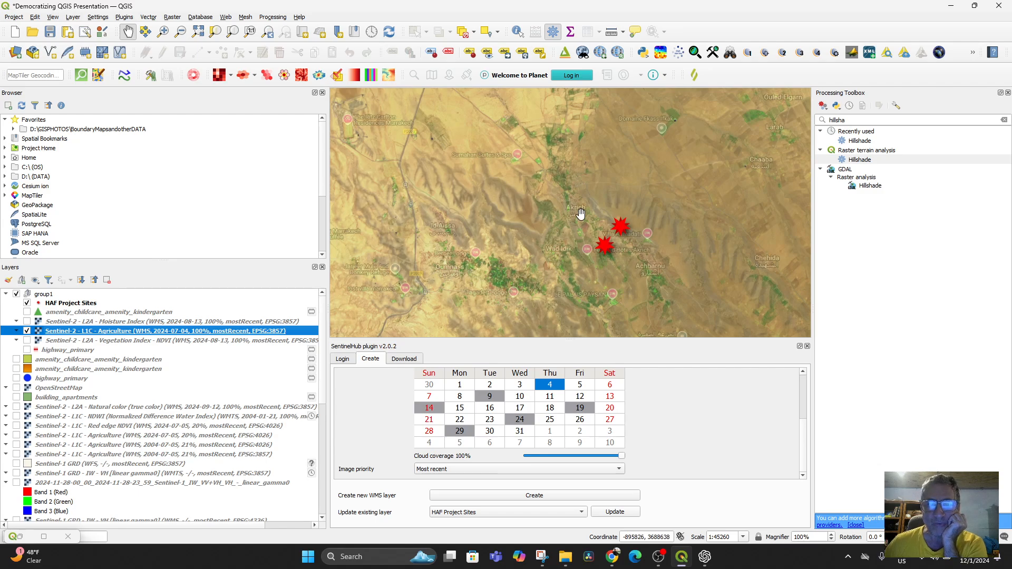
Examine the semi-transparent Agriculture layer over the satellite basemap around the villages and fields near the project sites
{"action": "scroll", "coordinate": [580, 214], "scroll_direction": "up", "scroll_amount": 1}
{"action": "scroll", "coordinate": [567, 232], "scroll_direction": "up", "scroll_amount": 2}
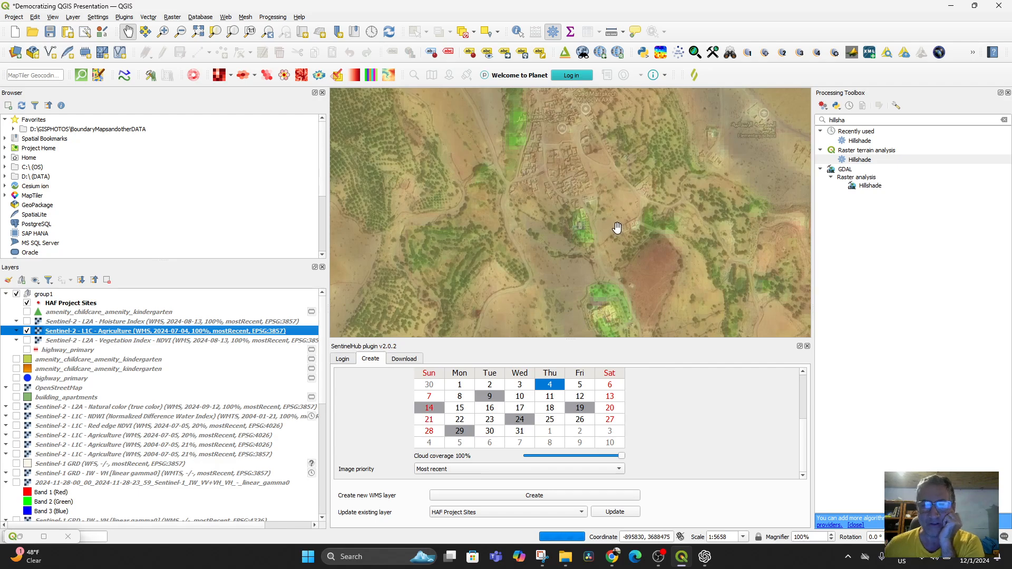
{"action": "left_click_drag", "start_coordinate": [497, 247], "coordinate": [571, 210]}
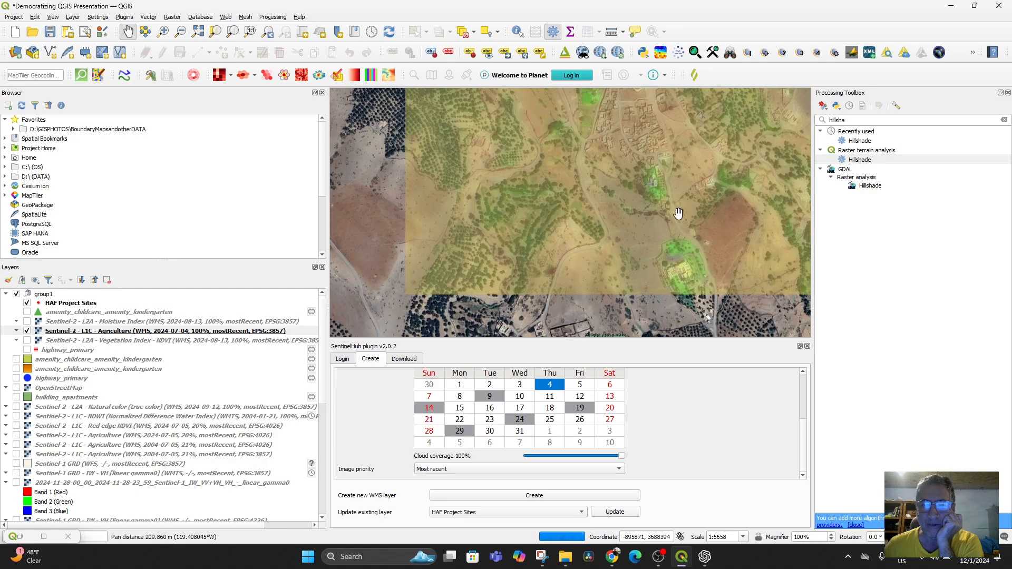
{"action": "scroll", "coordinate": [635, 227], "scroll_direction": "down", "scroll_amount": 3}
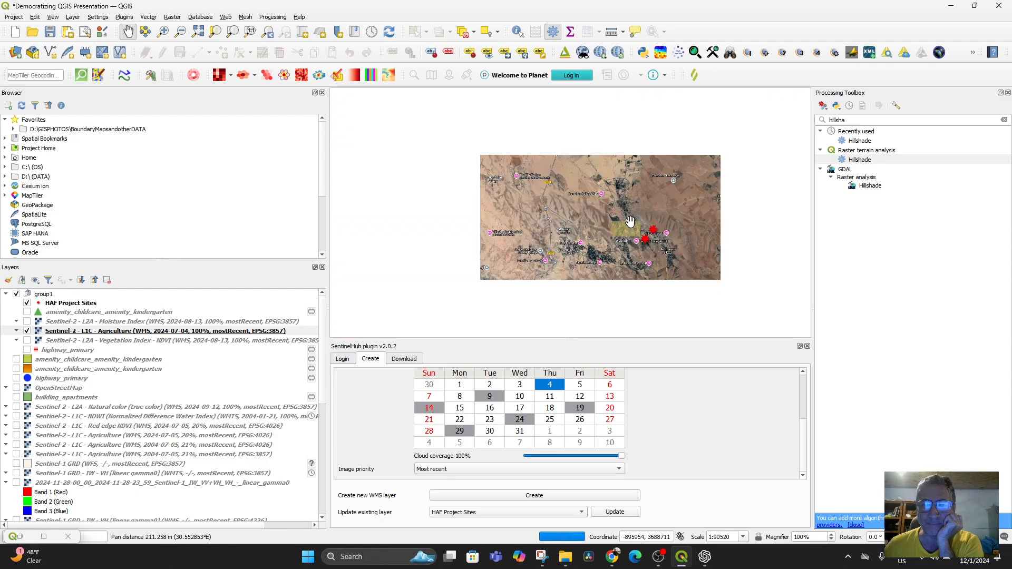
{"action": "scroll", "coordinate": [638, 232], "scroll_direction": "down", "scroll_amount": 2}
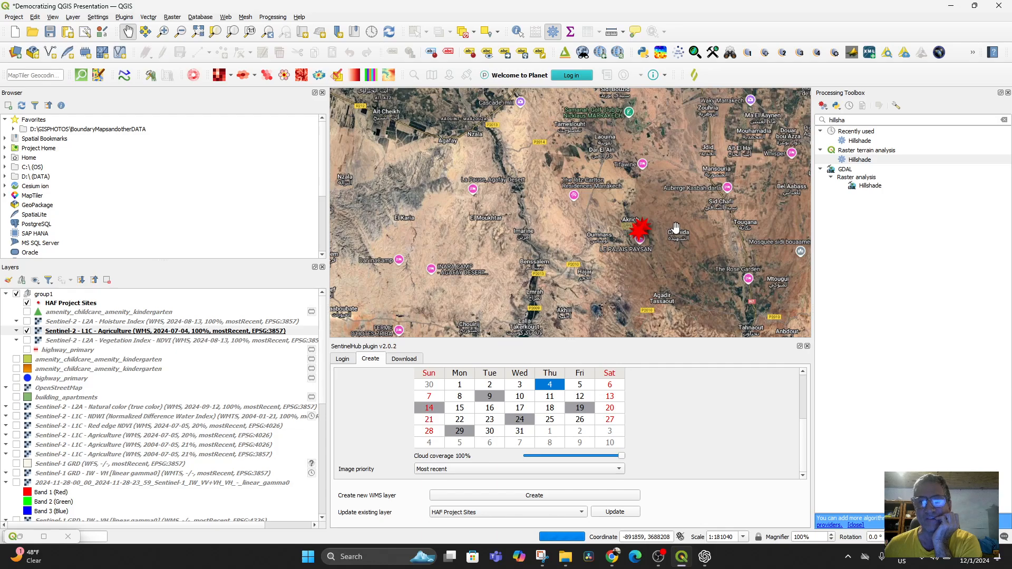
{"action": "scroll", "coordinate": [664, 224], "scroll_direction": "up", "scroll_amount": 3}
{"action": "left_click_drag", "start_coordinate": [569, 213], "coordinate": [719, 180]}
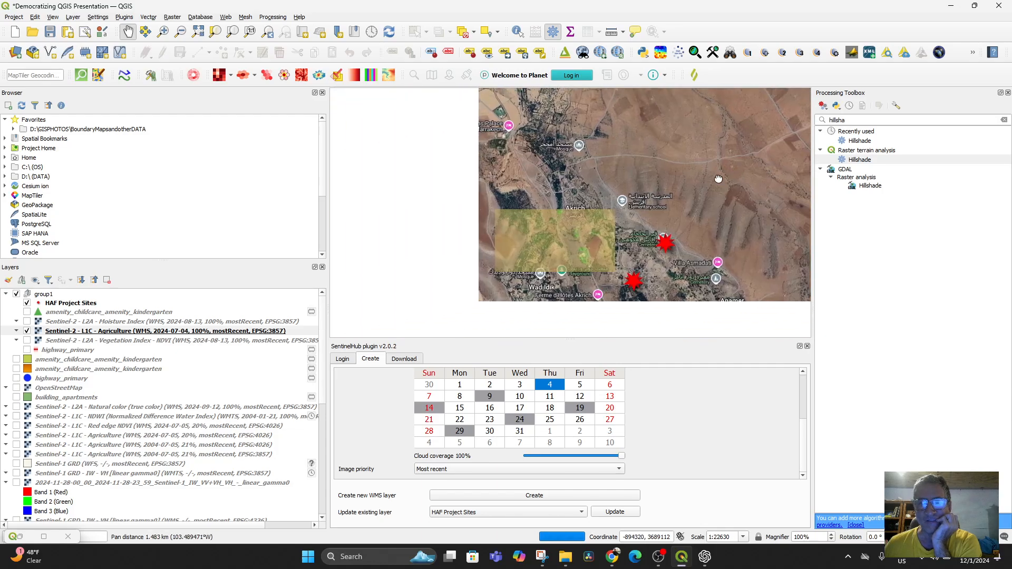
{"action": "scroll", "coordinate": [628, 214], "scroll_direction": "up", "scroll_amount": 2}
{"action": "left_click_drag", "start_coordinate": [598, 218], "coordinate": [732, 161]}
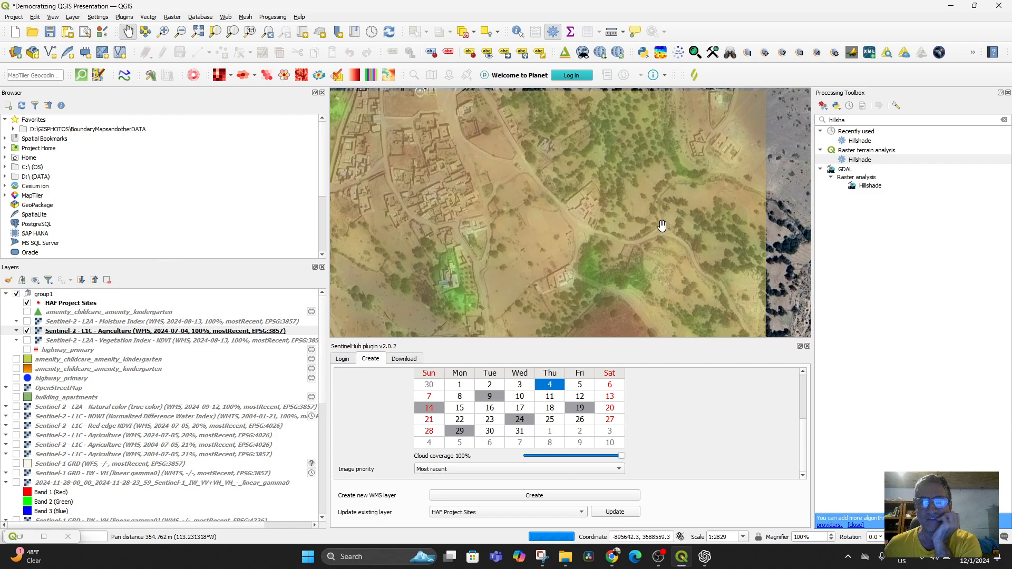
{"action": "left_click_drag", "start_coordinate": [620, 212], "coordinate": [683, 154]}
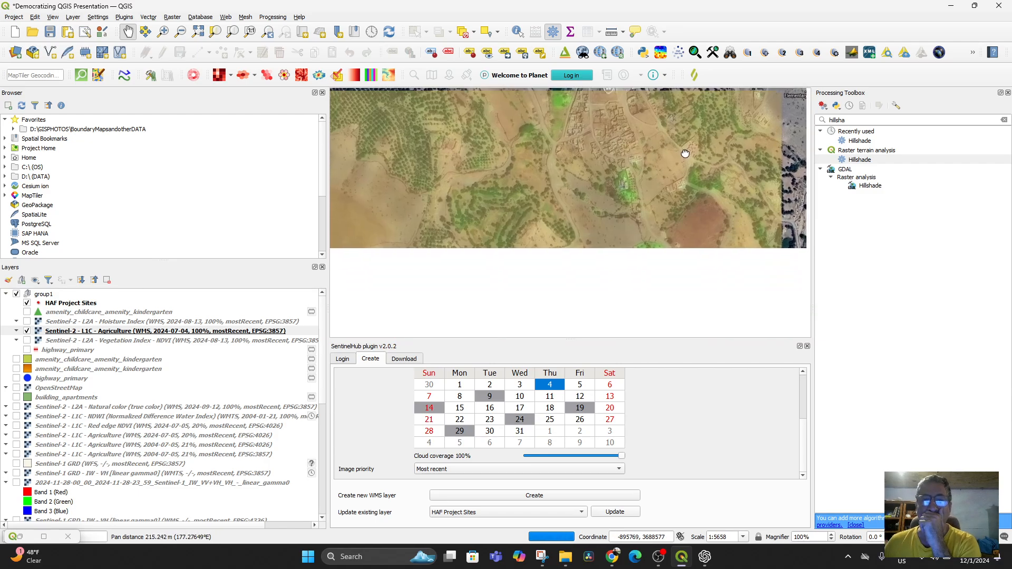
Create a new WMS layer of NDVI (Normalized Difference Vegetation Index) for 2024-07-04 from the Full WMS configuration
{"action": "scroll", "coordinate": [637, 415], "scroll_direction": "up", "scroll_amount": 5}
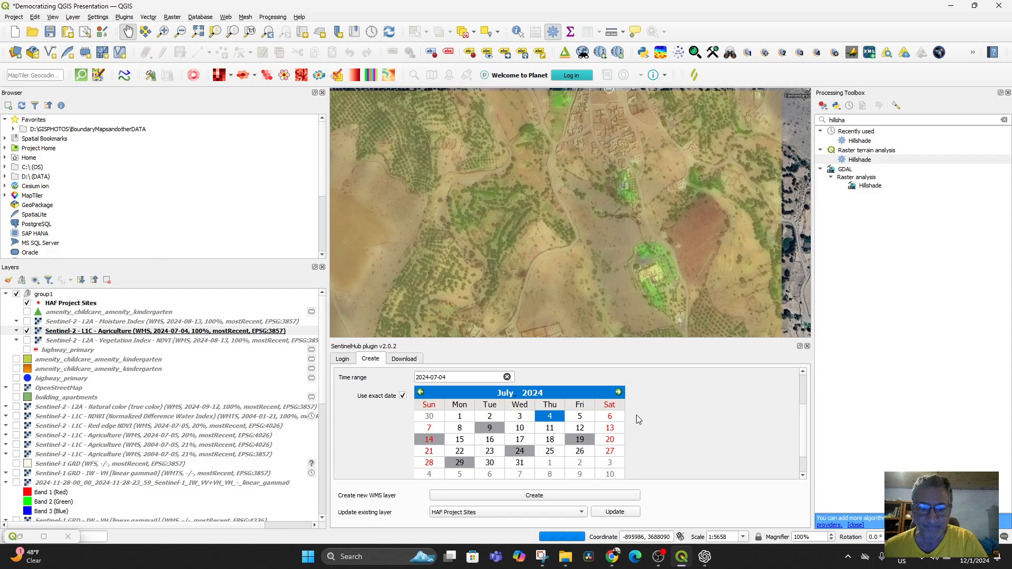
{"action": "left_click", "coordinate": [575, 411]}
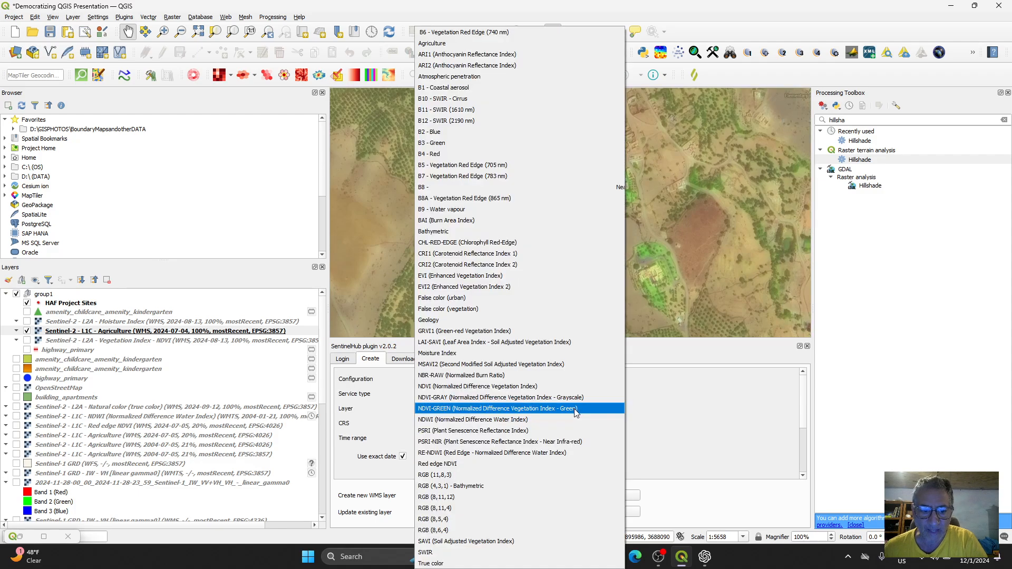
{"action": "left_click", "coordinate": [511, 388]}
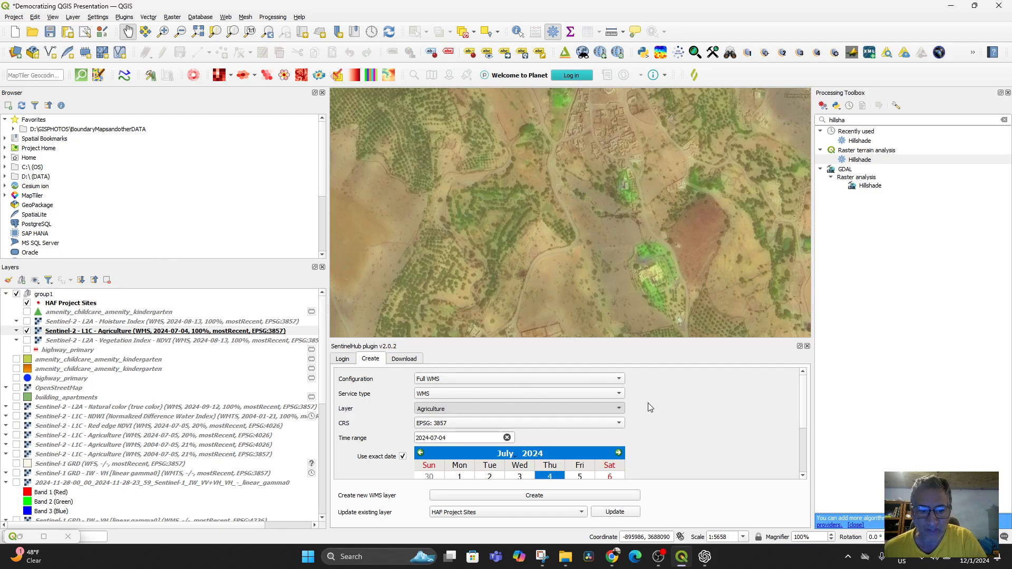
{"action": "left_click", "coordinate": [607, 408]}
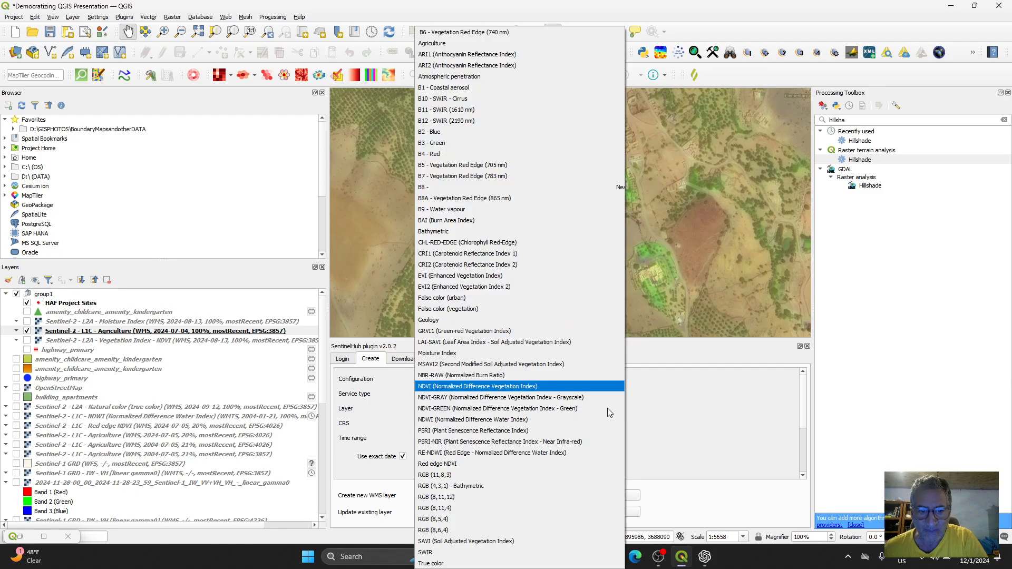
{"action": "left_click", "coordinate": [506, 389]}
{"action": "scroll", "coordinate": [705, 426], "scroll_direction": "down", "scroll_amount": 3}
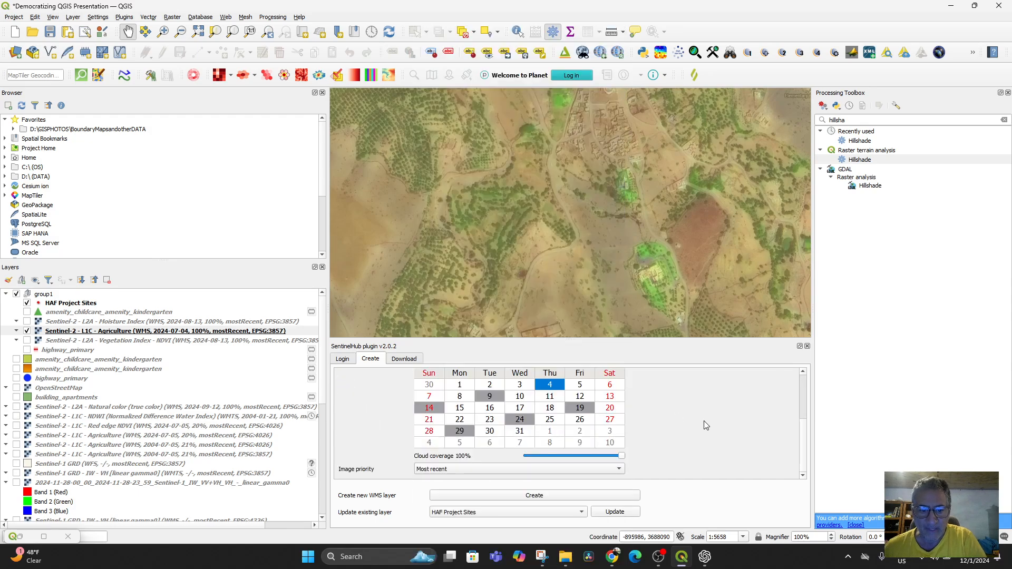
{"action": "left_click", "coordinate": [556, 498]}
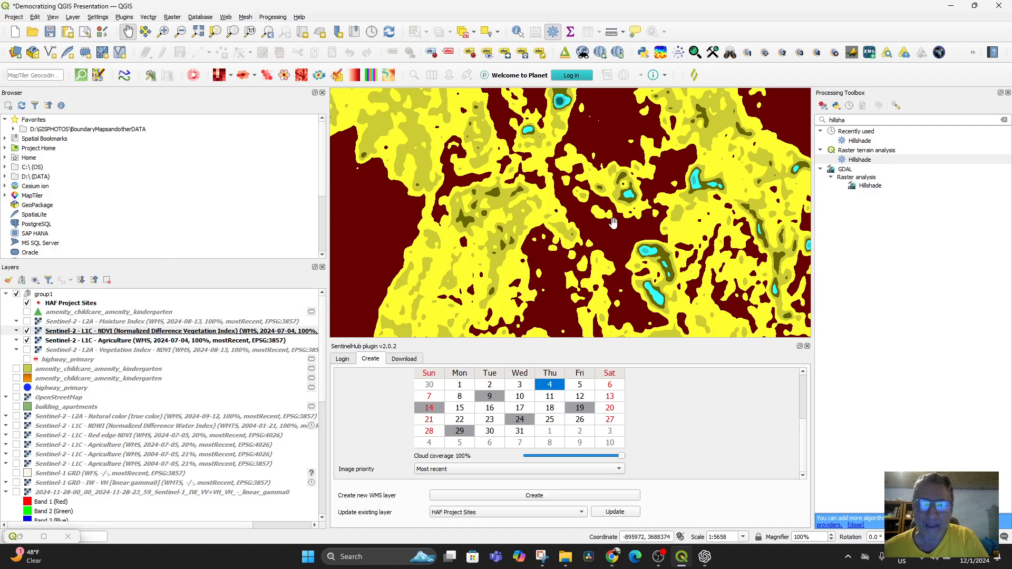
Set the global opacity of the new Sentinel-2 NDVI layer to 58.8 %
{"action": "left_click", "coordinate": [85, 332]}
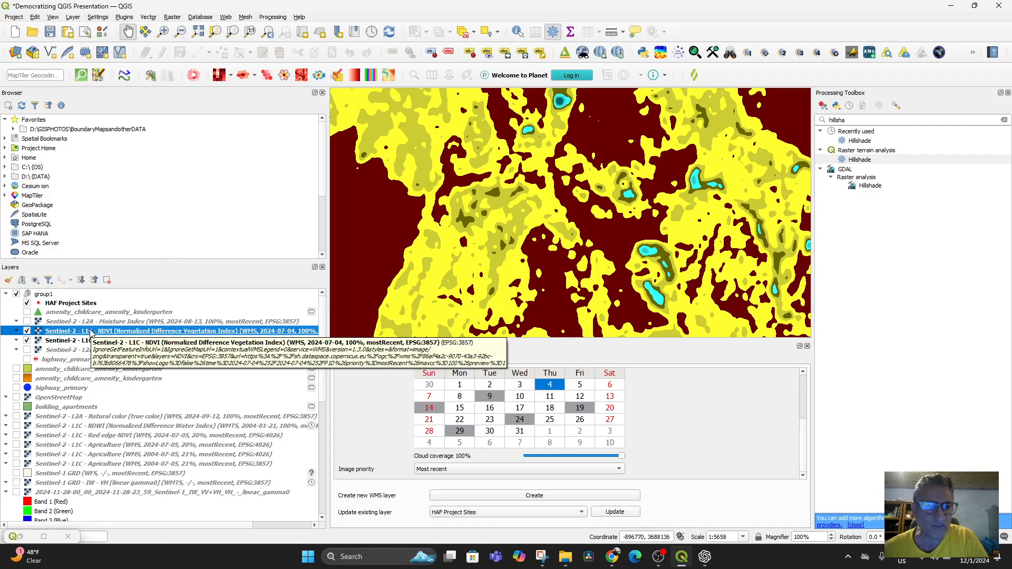
{"action": "double_click", "coordinate": [91, 332]}
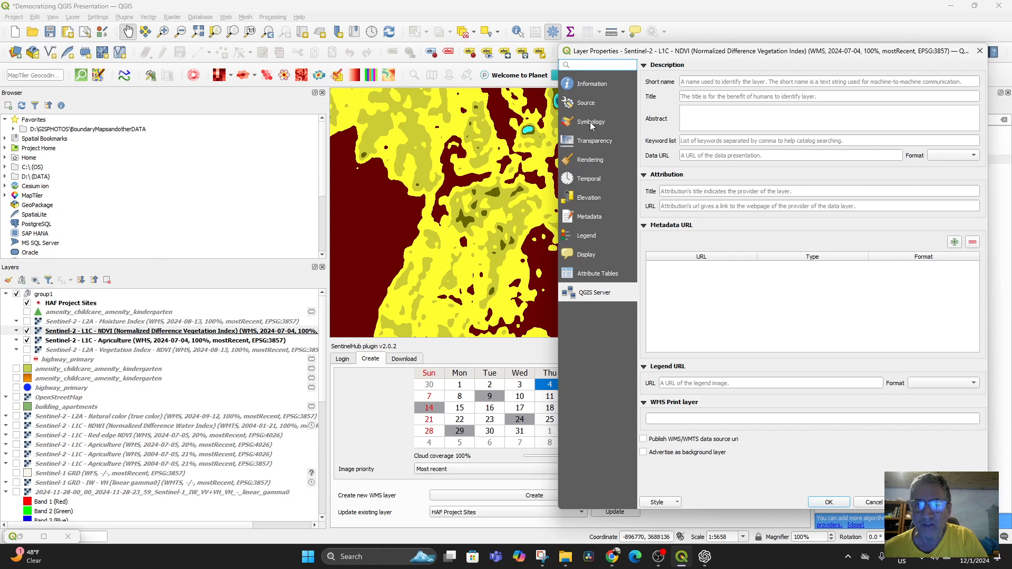
{"action": "left_click", "coordinate": [595, 141]}
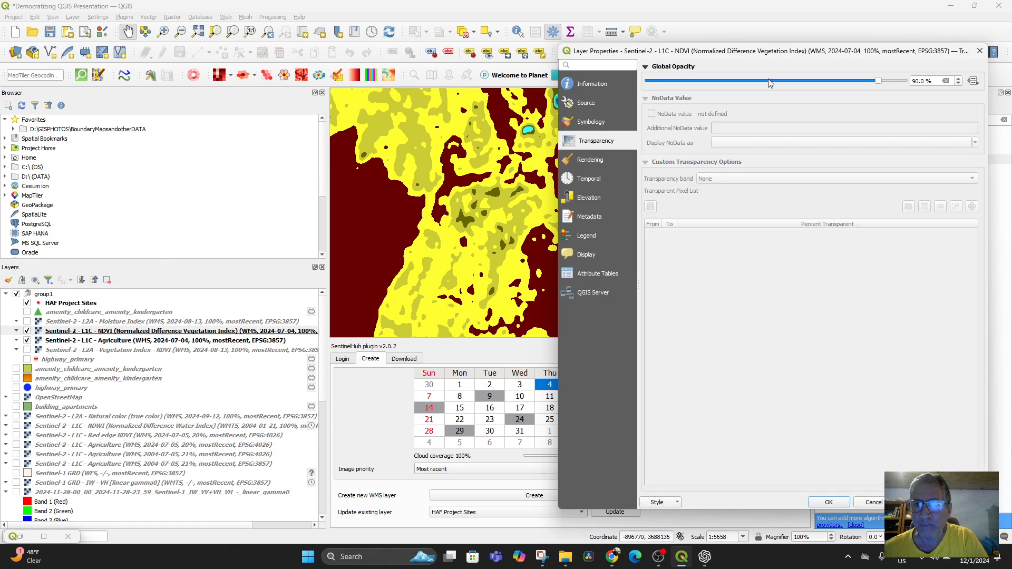
{"action": "left_click_drag", "start_coordinate": [878, 81], "coordinate": [799, 81]}
{"action": "left_click", "coordinate": [829, 503]}
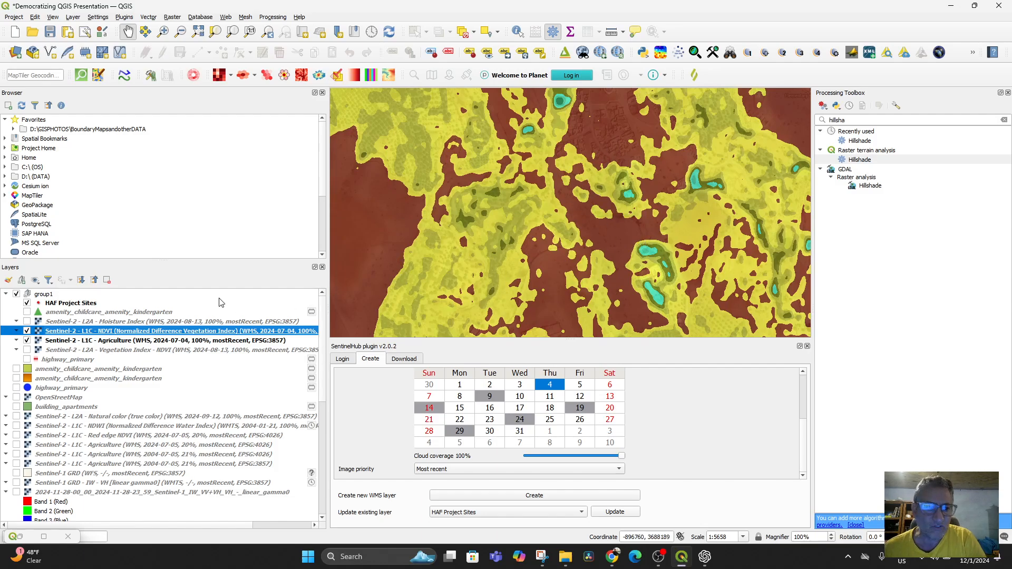
Lower the global opacity of the Sentinel-2 NDVI layer to 28.8 %
{"action": "double_click", "coordinate": [141, 332]}
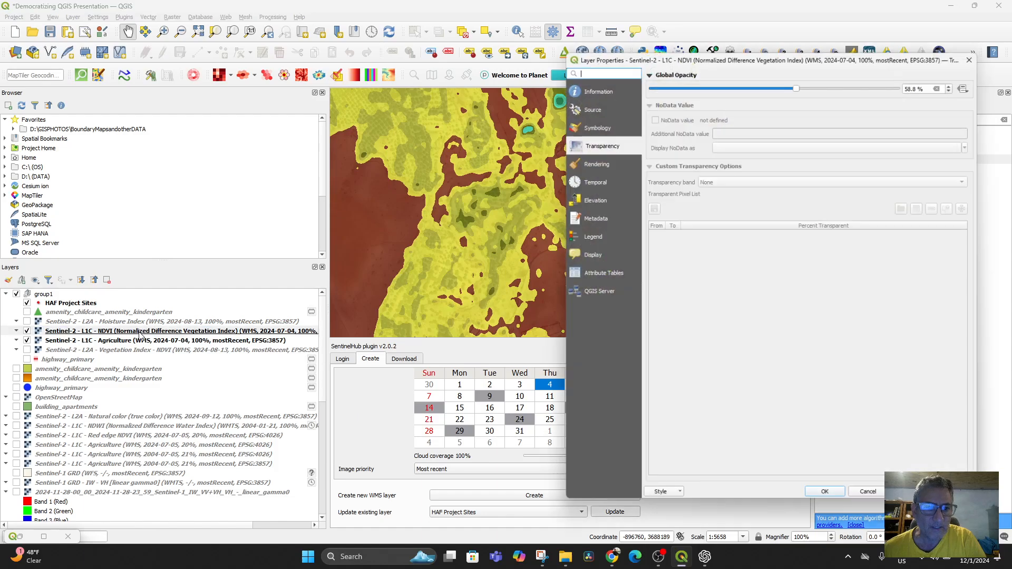
{"action": "left_click_drag", "start_coordinate": [753, 82], "coordinate": [738, 83]}
{"action": "left_click", "coordinate": [919, 503]}
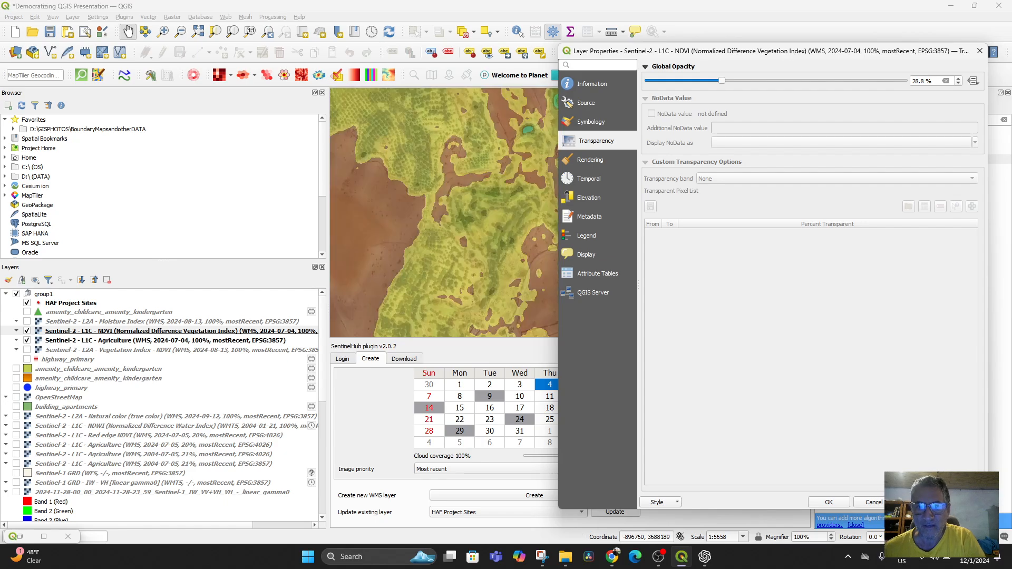
{"action": "left_click", "coordinate": [829, 503]}
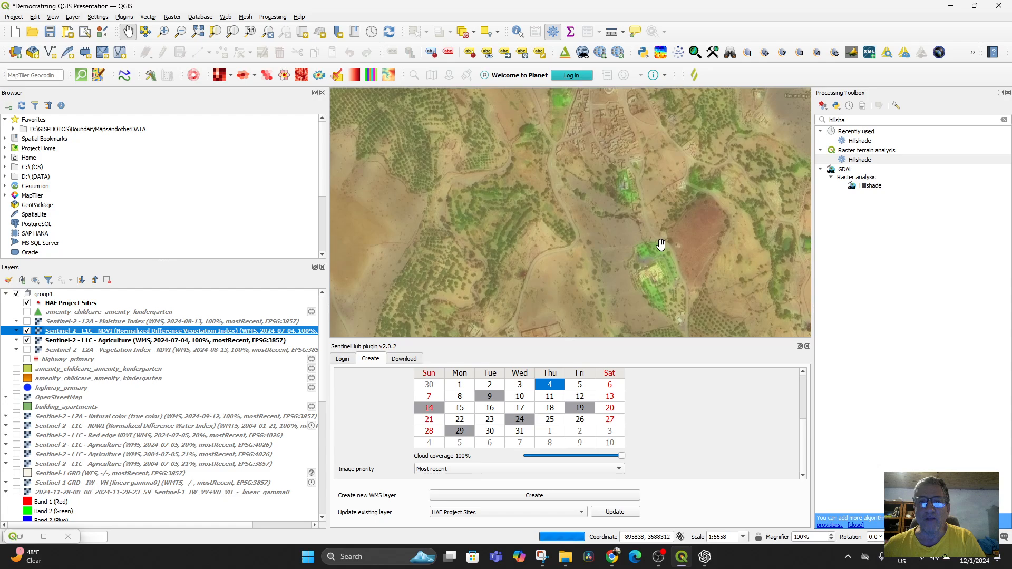
Compare the NDVI overlay with the villages and fields around the project sites, and hide the Agriculture layer dated 2024-07-04
{"action": "left_click_drag", "start_coordinate": [658, 202], "coordinate": [660, 252]}
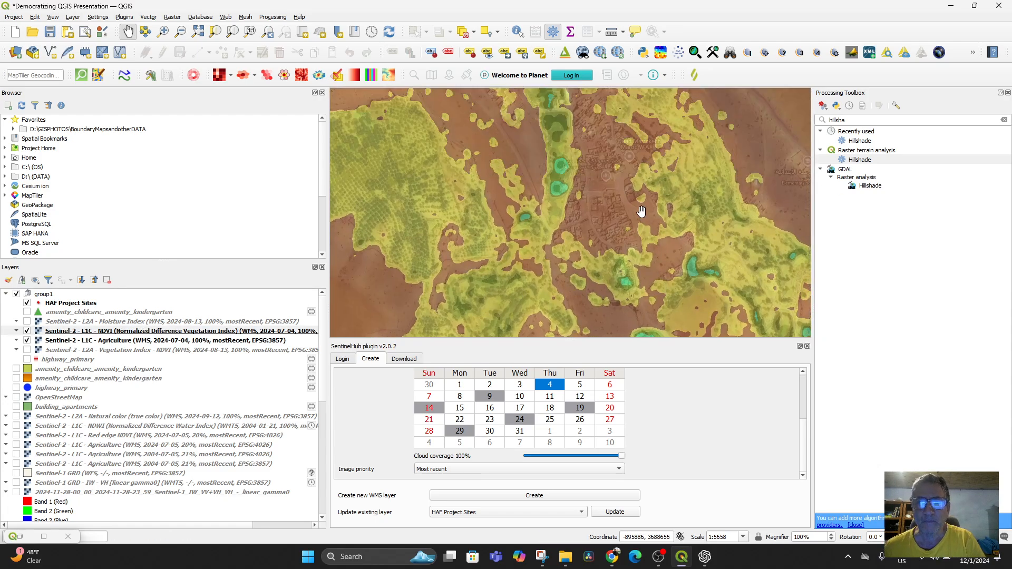
{"action": "left_click_drag", "start_coordinate": [621, 197], "coordinate": [618, 242]}
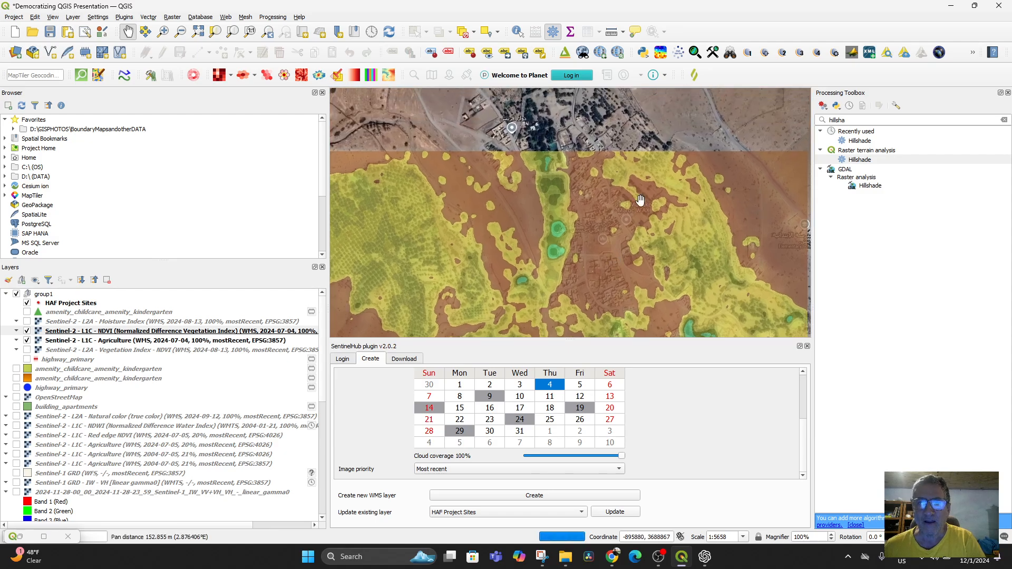
{"action": "scroll", "coordinate": [620, 235], "scroll_direction": "down", "scroll_amount": 2}
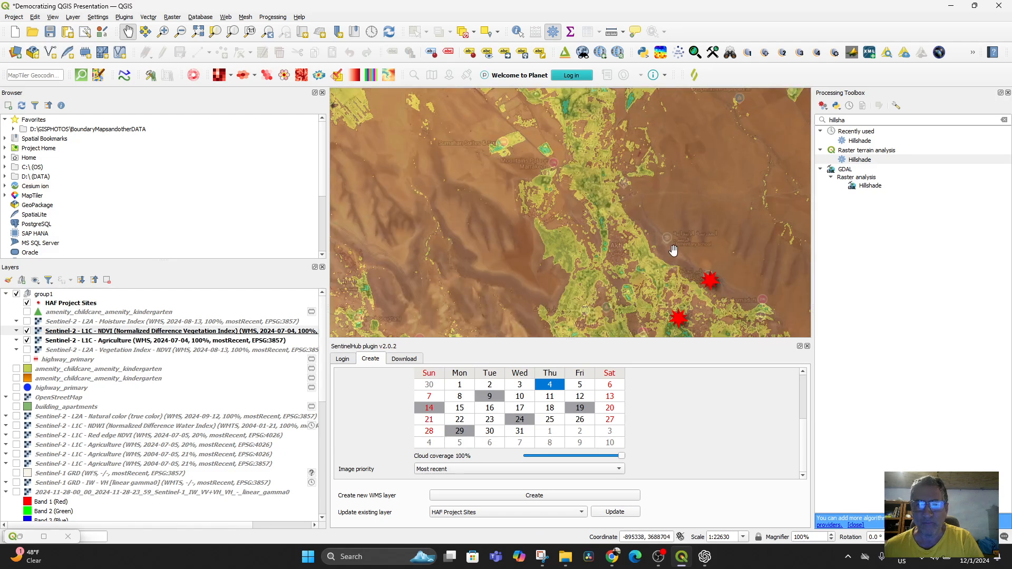
{"action": "left_click_drag", "start_coordinate": [616, 267], "coordinate": [563, 190]}
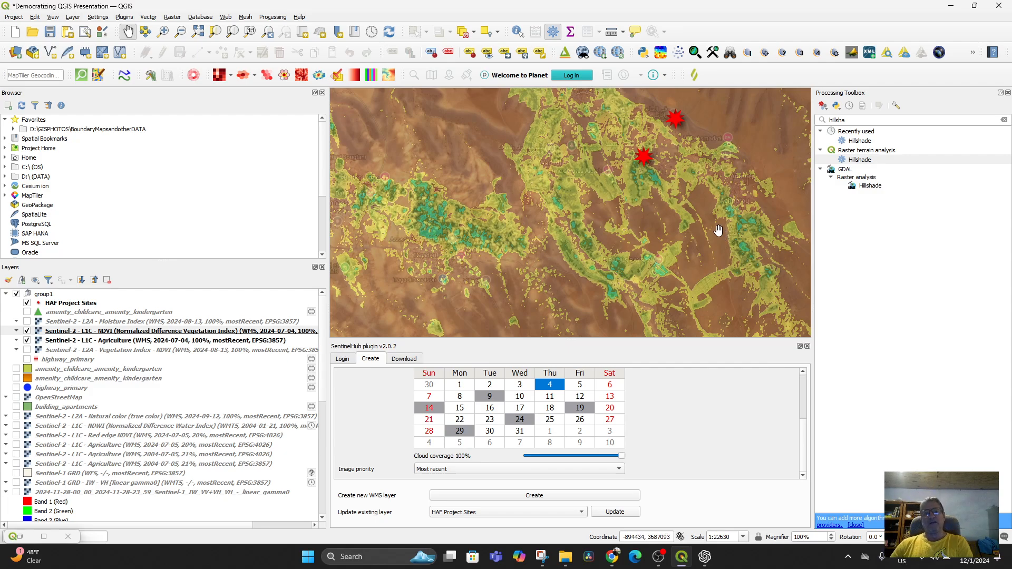
{"action": "left_click_drag", "start_coordinate": [646, 231], "coordinate": [660, 281]}
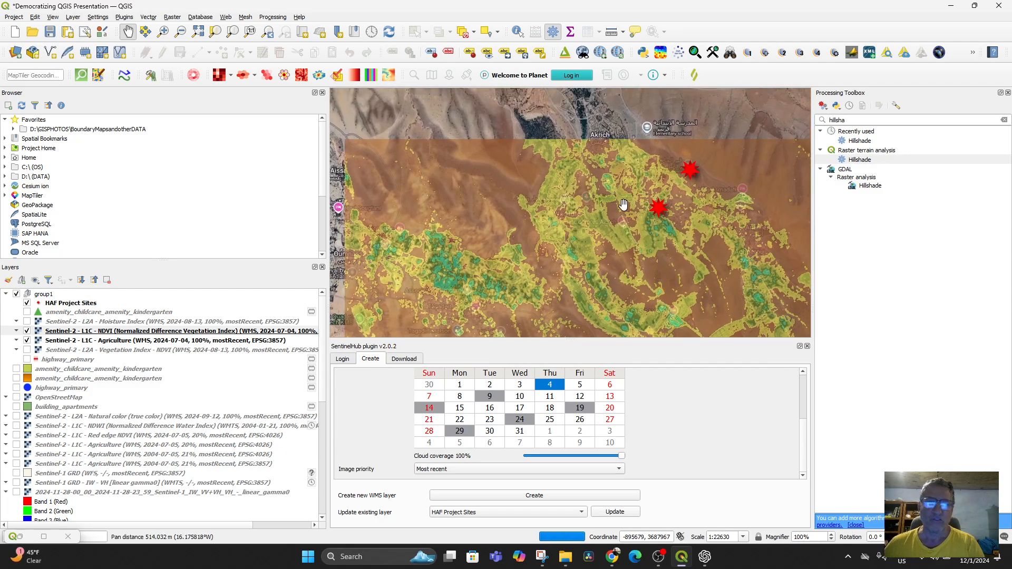
{"action": "left_click", "coordinate": [27, 340]}
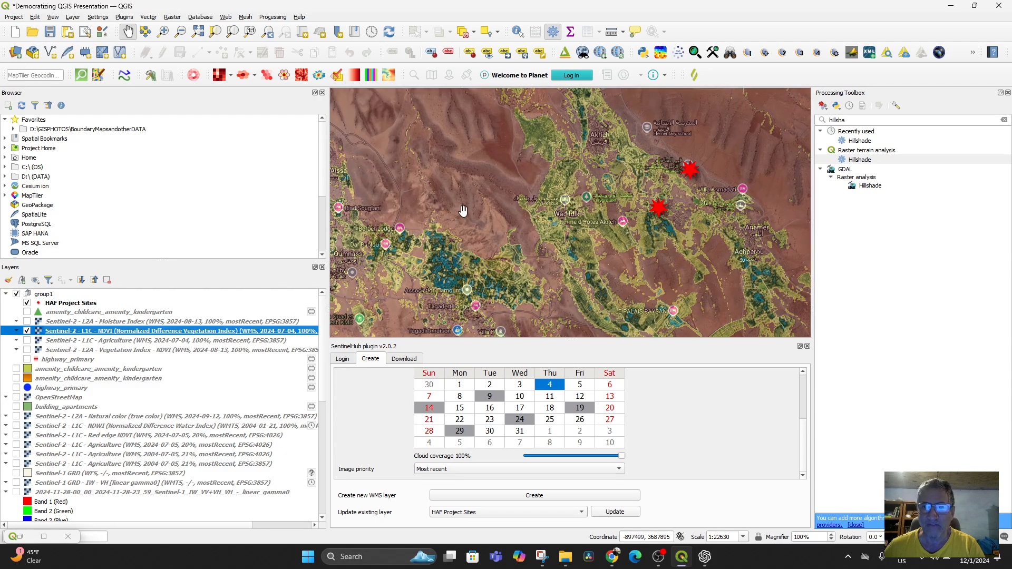
Examine the NDVI overlay on the satellite basemap along the slopes and streambeds northeast of the project site
{"action": "left_click_drag", "start_coordinate": [753, 138], "coordinate": [526, 241]}
{"action": "scroll", "coordinate": [526, 241], "scroll_direction": "up", "scroll_amount": 5}
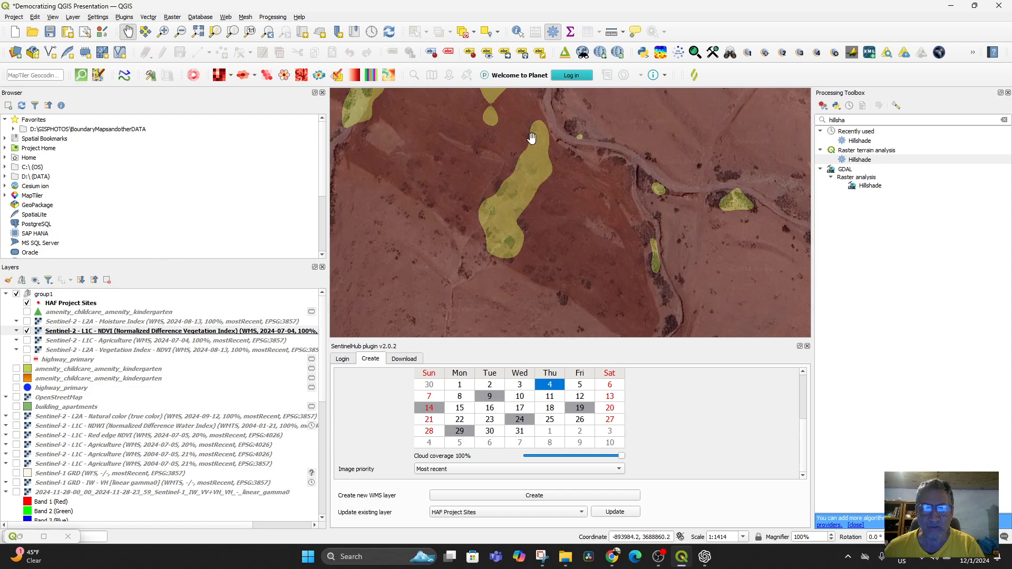
{"action": "scroll", "coordinate": [541, 207], "scroll_direction": "down", "scroll_amount": 1}
{"action": "scroll", "coordinate": [542, 224], "scroll_direction": "down", "scroll_amount": 2}
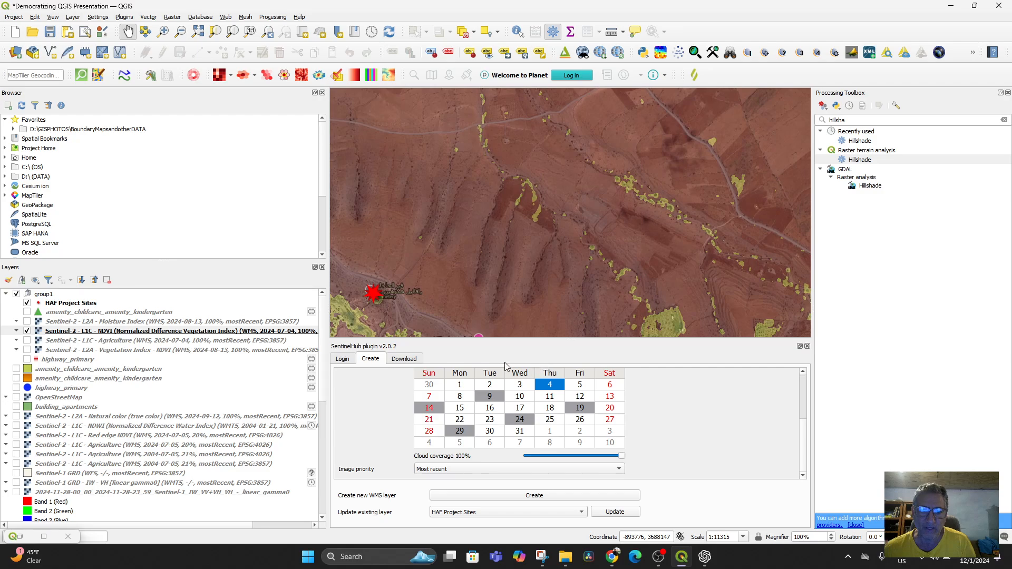
Set the SentinelHub time range calendar to the year 2004 and check its months for available image dates
{"action": "scroll", "coordinate": [796, 441], "scroll_direction": "up", "scroll_amount": 3}
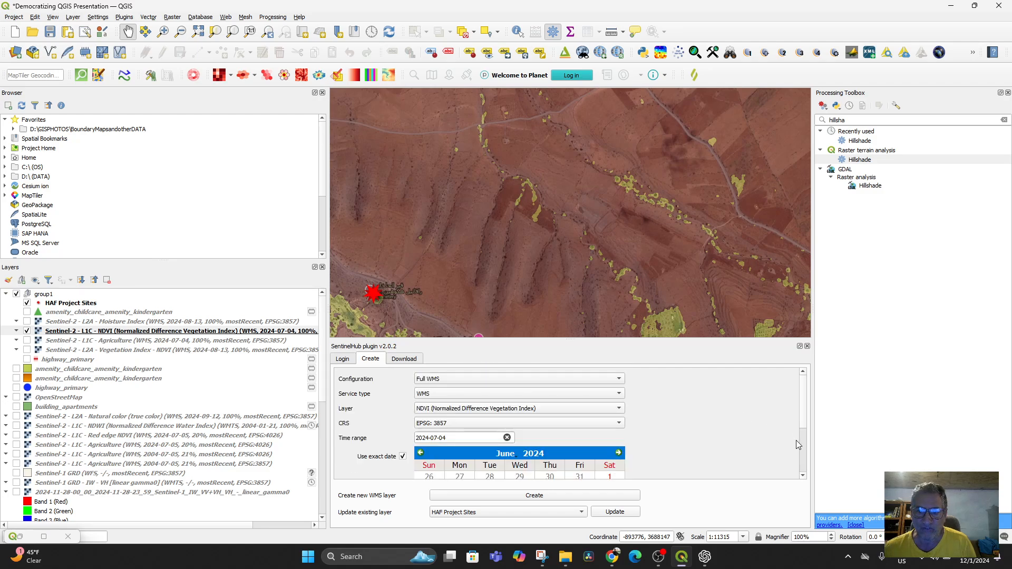
{"action": "scroll", "coordinate": [798, 441], "scroll_direction": "down", "scroll_amount": 3}
{"action": "scroll", "coordinate": [804, 449], "scroll_direction": "up", "scroll_amount": 3}
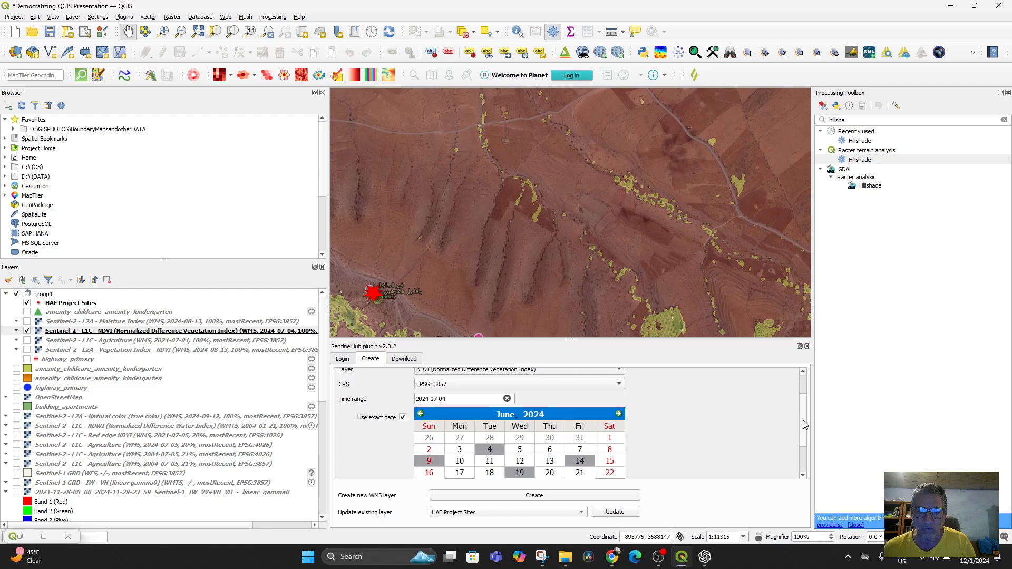
{"action": "left_click", "coordinate": [533, 446]}
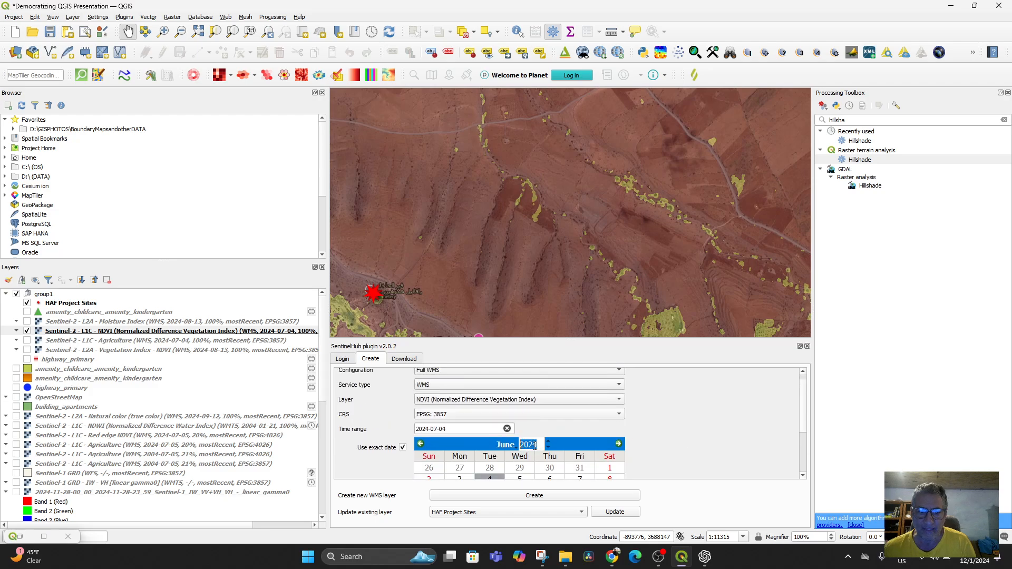
{"action": "type", "text": "200"}
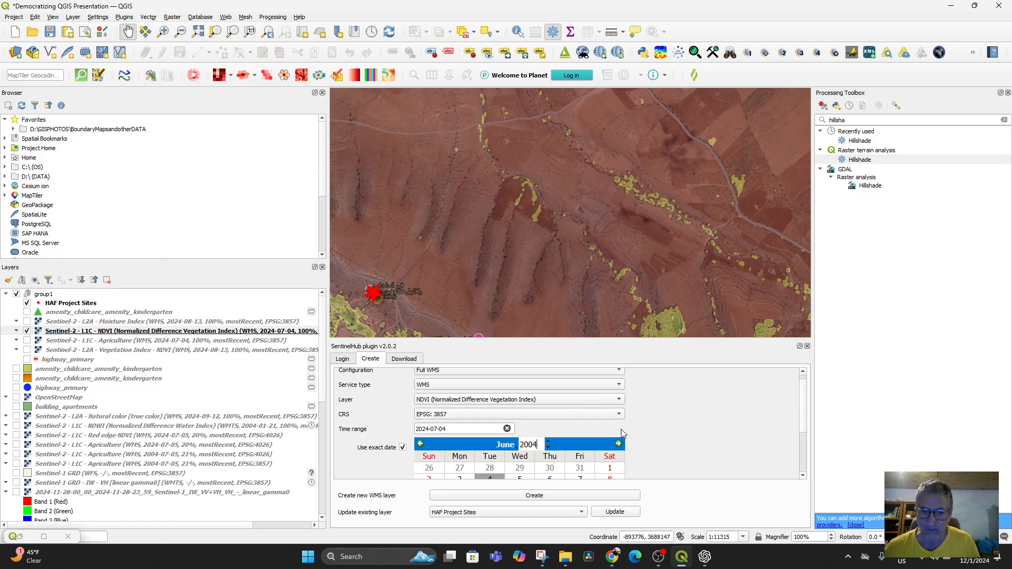
{"action": "key", "text": "Return"}
{"action": "scroll", "coordinate": [633, 438], "scroll_direction": "down", "scroll_amount": 1}
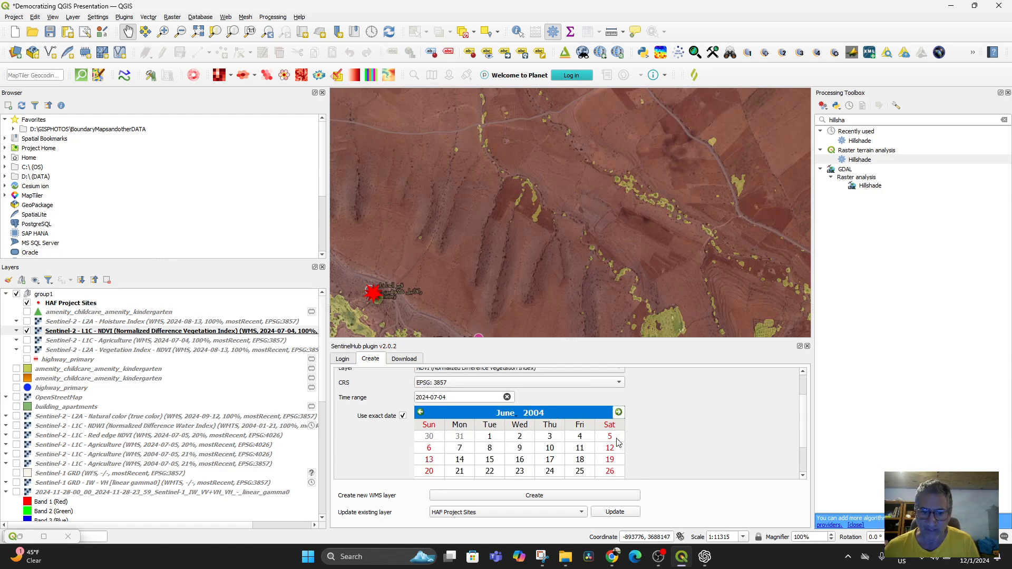
{"action": "scroll", "coordinate": [541, 462], "scroll_direction": "down", "scroll_amount": 1}
{"action": "scroll", "coordinate": [548, 453], "scroll_direction": "down", "scroll_amount": 3}
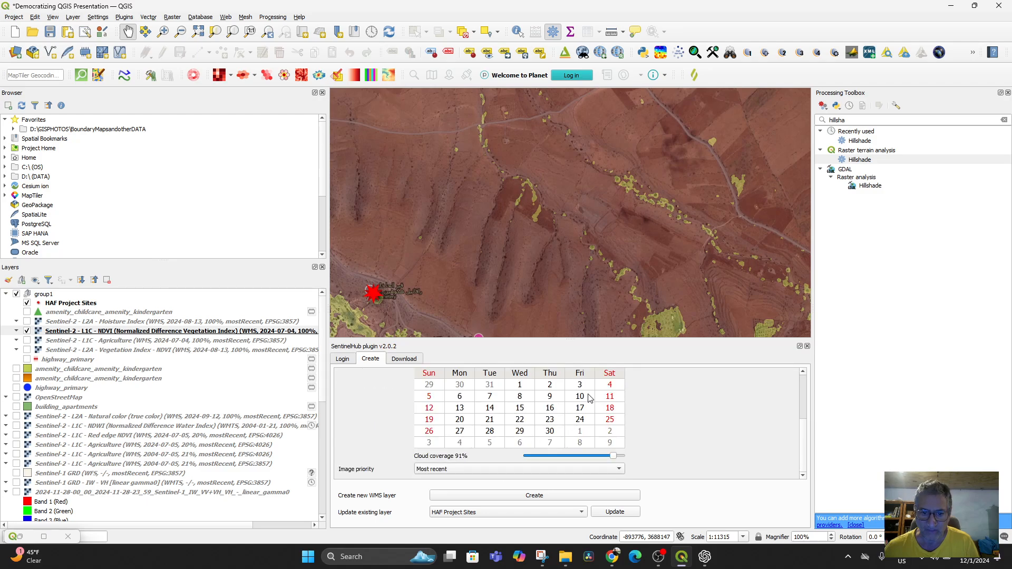
Switch the time range calendar to the year 2014 and check August and September for available image dates
{"action": "scroll", "coordinate": [766, 410], "scroll_direction": "up", "scroll_amount": 3}
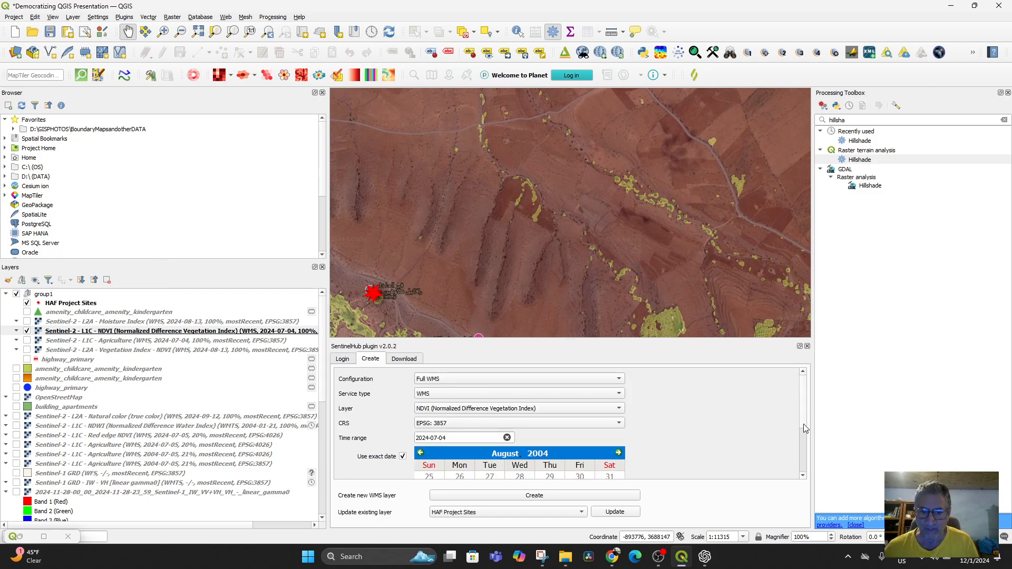
{"action": "left_click", "coordinate": [536, 453]}
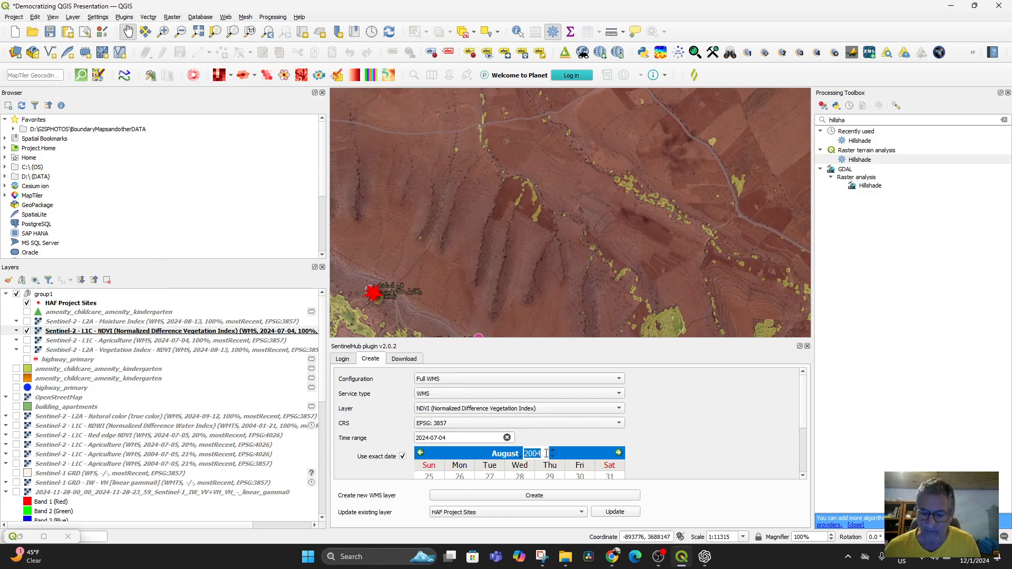
{"action": "type", "text": "2"}
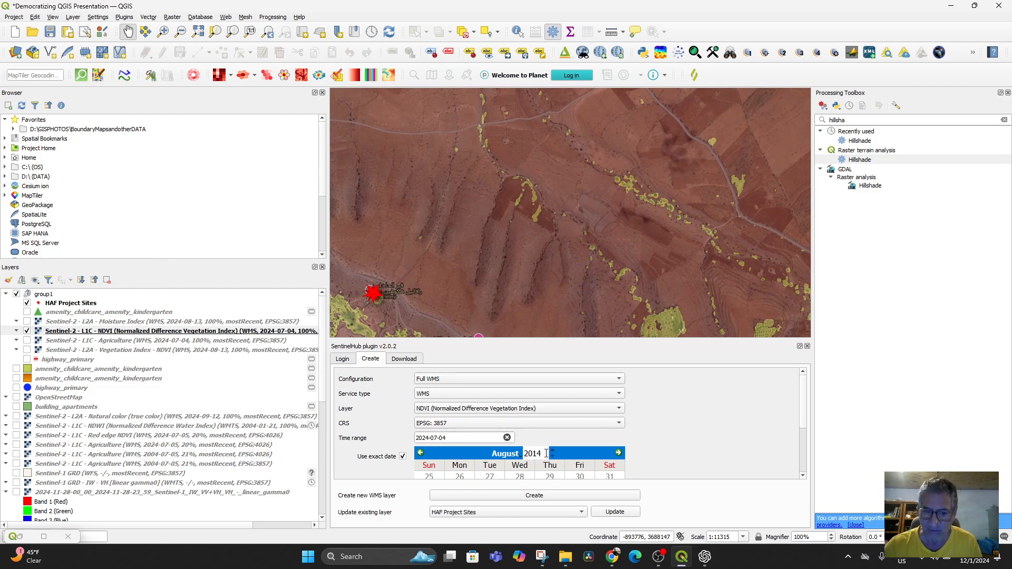
{"action": "type", "text": "014"}
{"action": "key", "text": "Return"}
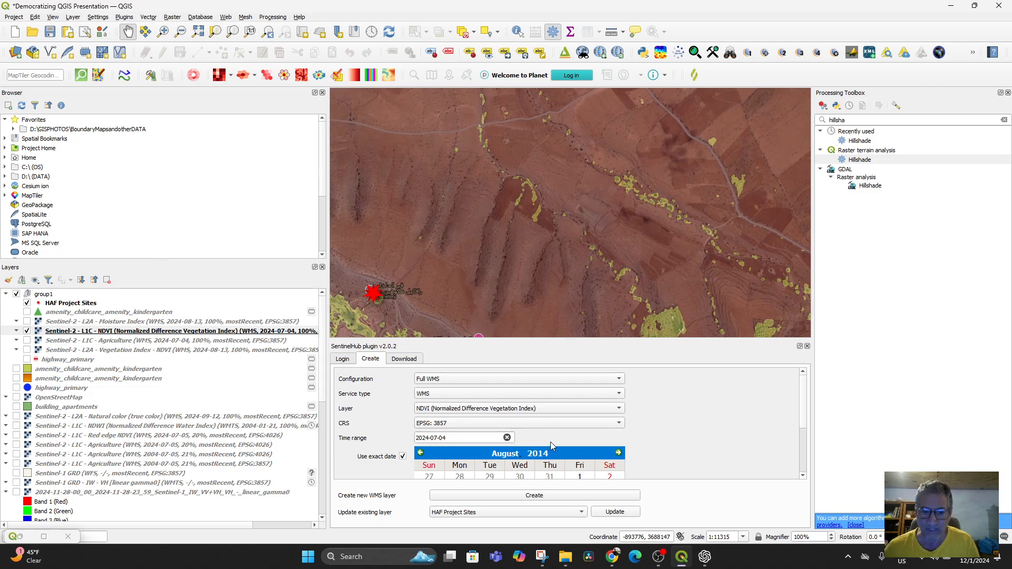
{"action": "scroll", "coordinate": [576, 478], "scroll_direction": "down", "scroll_amount": 1}
{"action": "scroll", "coordinate": [597, 447], "scroll_direction": "down", "scroll_amount": 5}
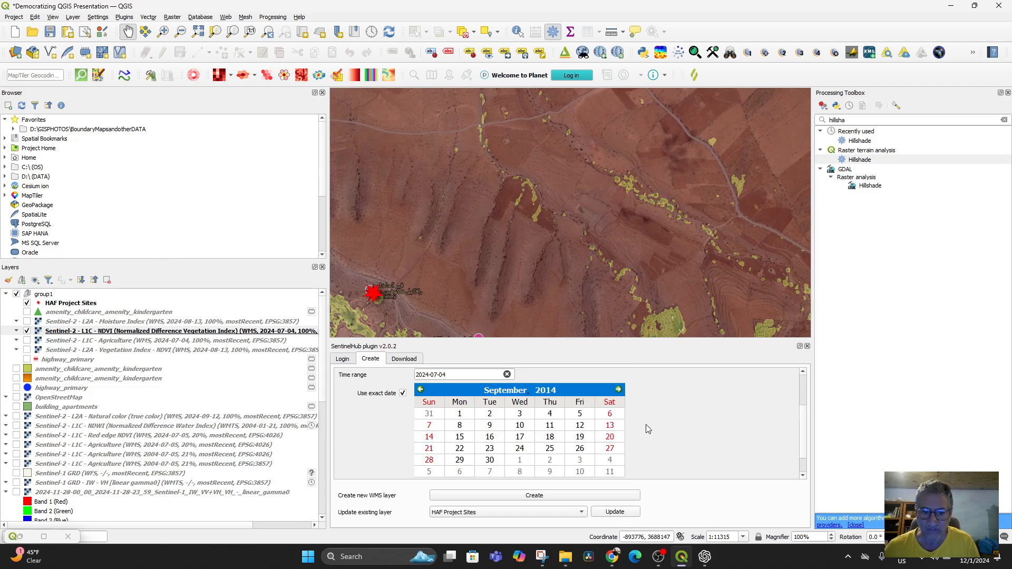
Set the time range calendar to September 2020
{"action": "scroll", "coordinate": [599, 424], "scroll_direction": "up", "scroll_amount": 5}
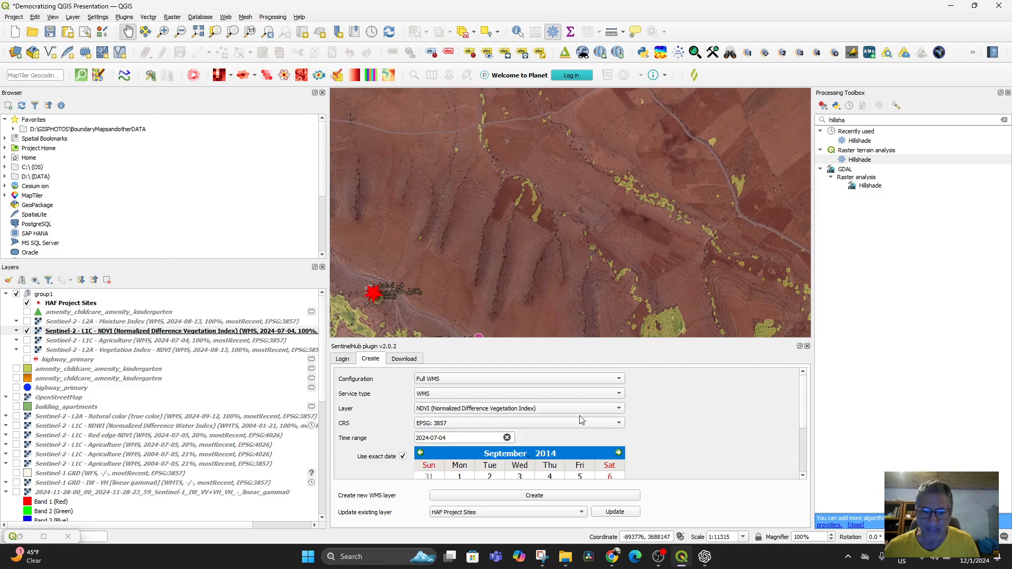
{"action": "left_click", "coordinate": [540, 453]}
{"action": "type", "text": "20"}
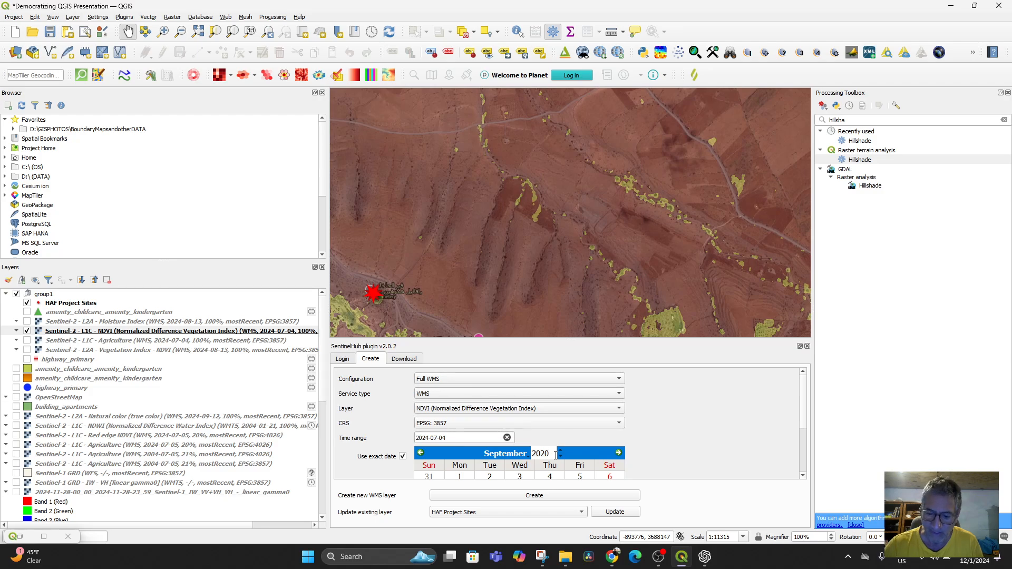
{"action": "type", "text": "20"}
{"action": "key", "text": "Return"}
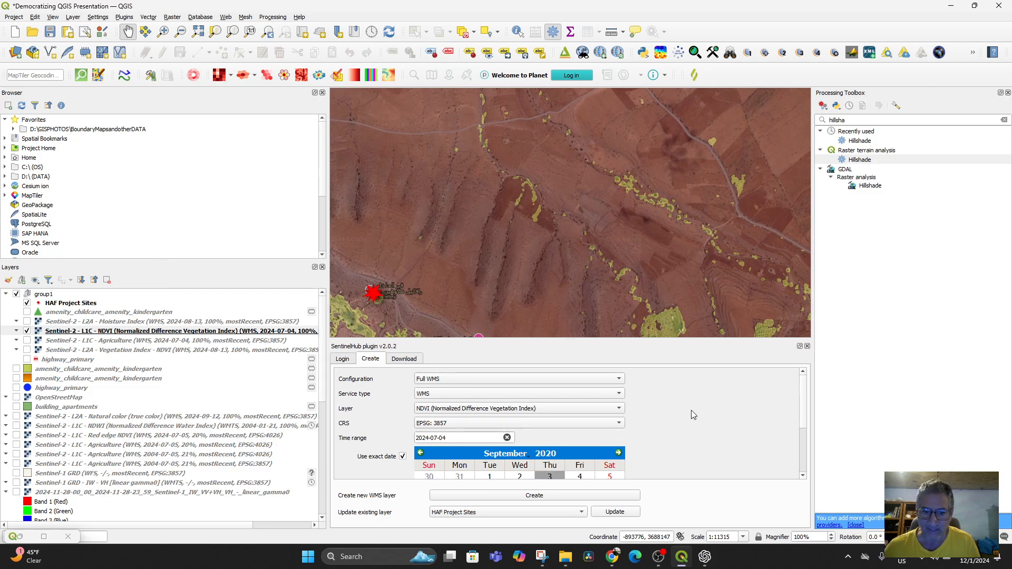
Select 3 September 2020 as the exact date and create a new NDVI WMS layer from it
{"action": "scroll", "coordinate": [693, 415], "scroll_direction": "down", "scroll_amount": 3}
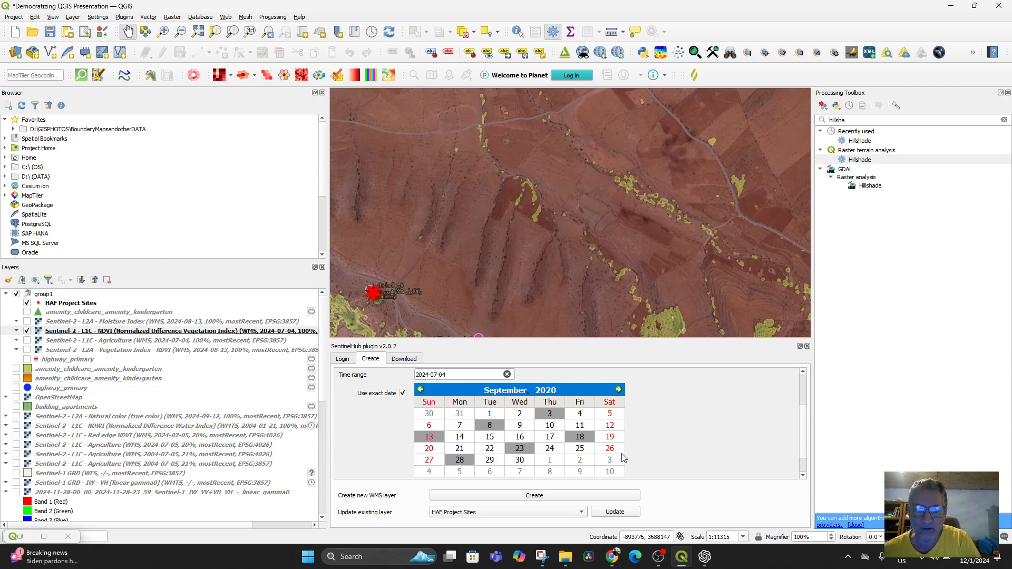
{"action": "left_click", "coordinate": [548, 416]}
{"action": "scroll", "coordinate": [705, 407], "scroll_direction": "down", "scroll_amount": 1}
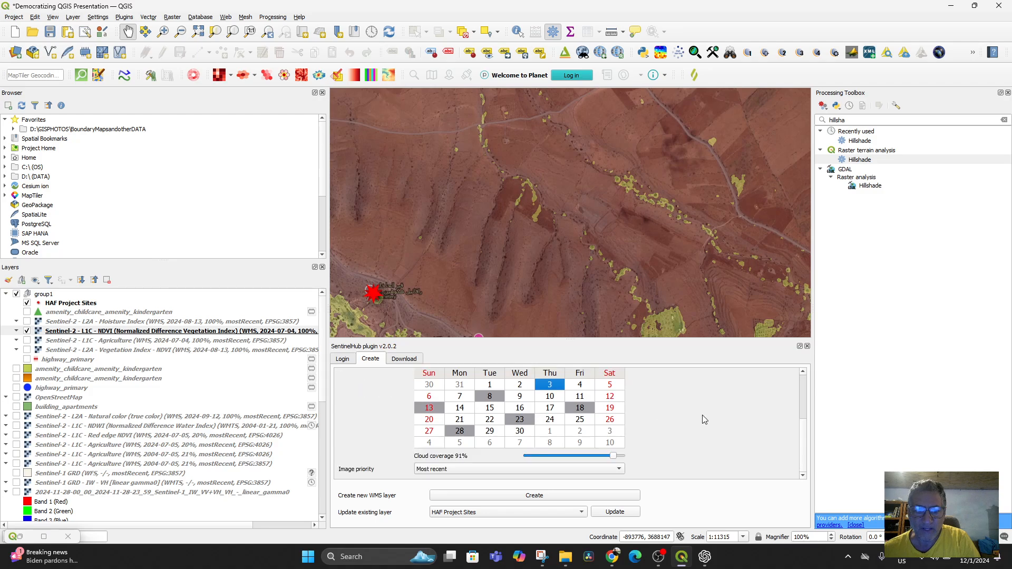
{"action": "scroll", "coordinate": [649, 433], "scroll_direction": "up", "scroll_amount": 3}
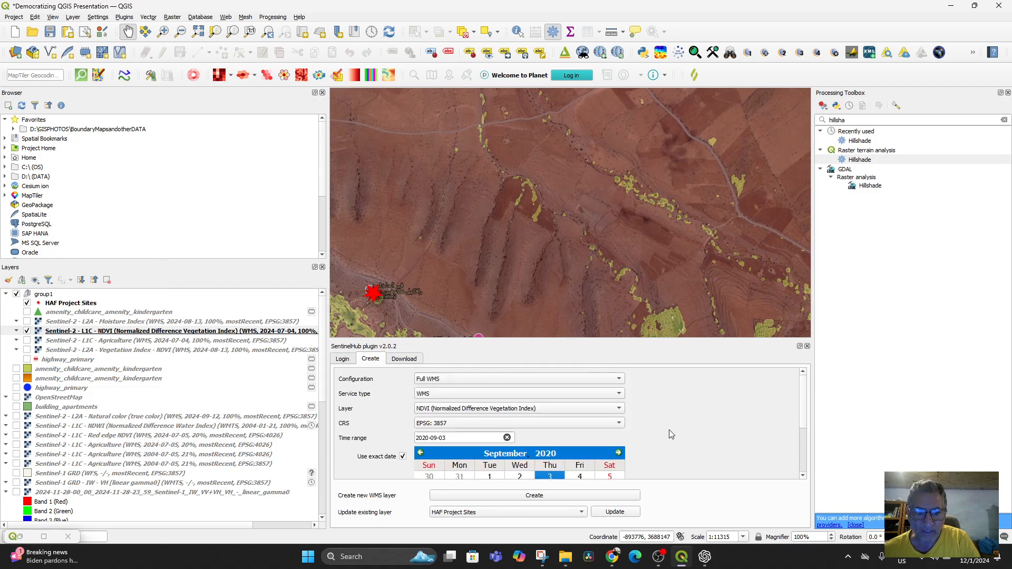
{"action": "scroll", "coordinate": [669, 429], "scroll_direction": "down", "scroll_amount": 3}
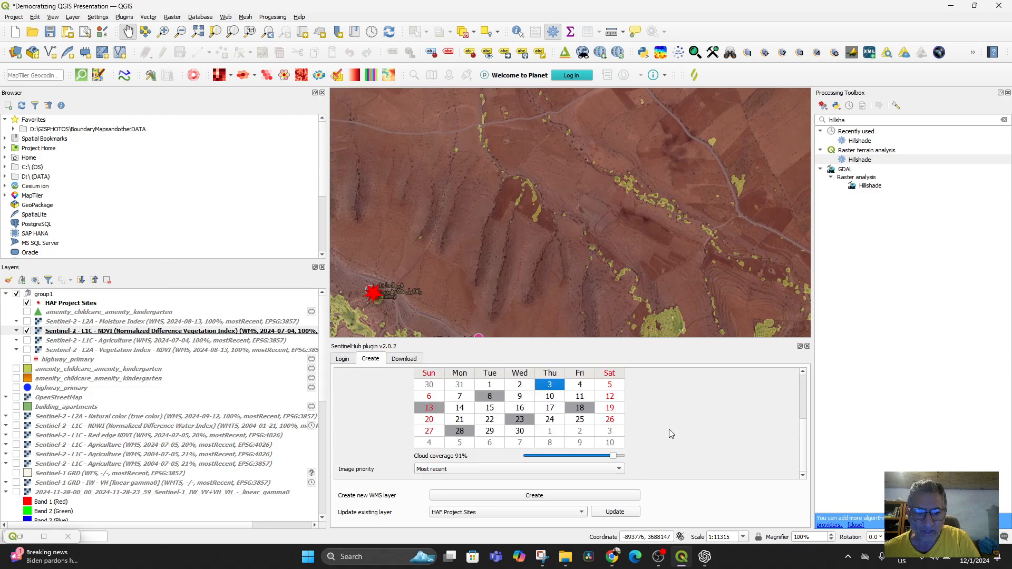
{"action": "left_click", "coordinate": [535, 496]}
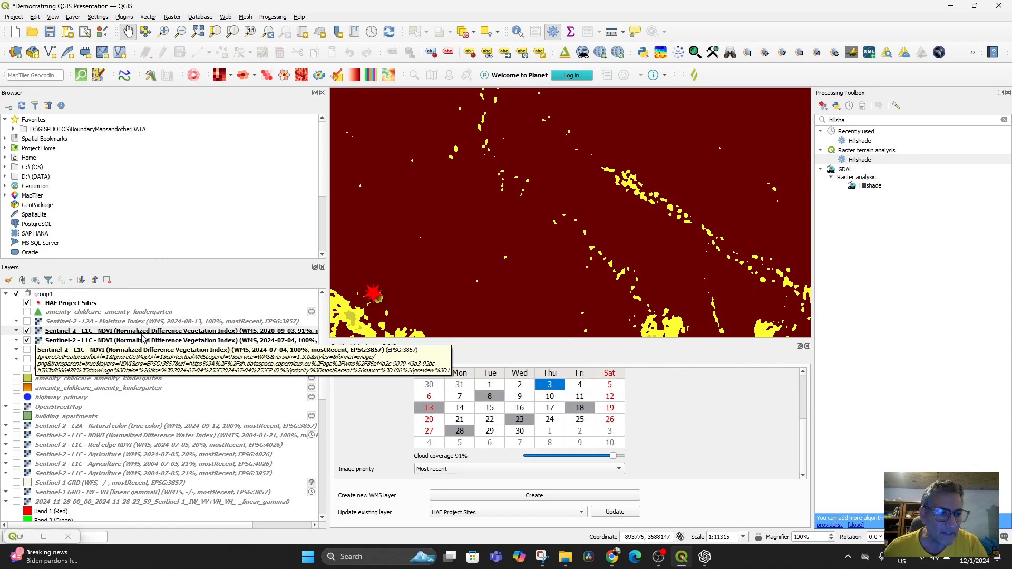
Toggle the 2020-09-03 NDVI layer's visibility to compare it with the 2024-07-04 NDVI layer beneath
{"action": "left_click", "coordinate": [28, 331]}
{"action": "left_click", "coordinate": [27, 331]}
{"action": "left_click", "coordinate": [27, 331]}
{"action": "left_click", "coordinate": [28, 331]}
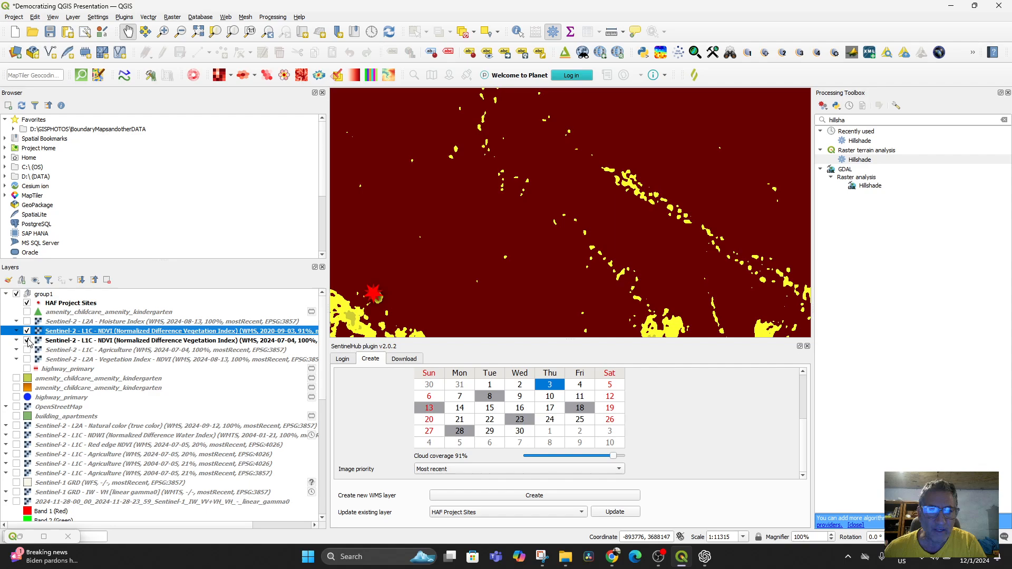
Set the global opacity of the 2024-07-04 NDVI layer to 100%
{"action": "left_click", "coordinate": [62, 342]}
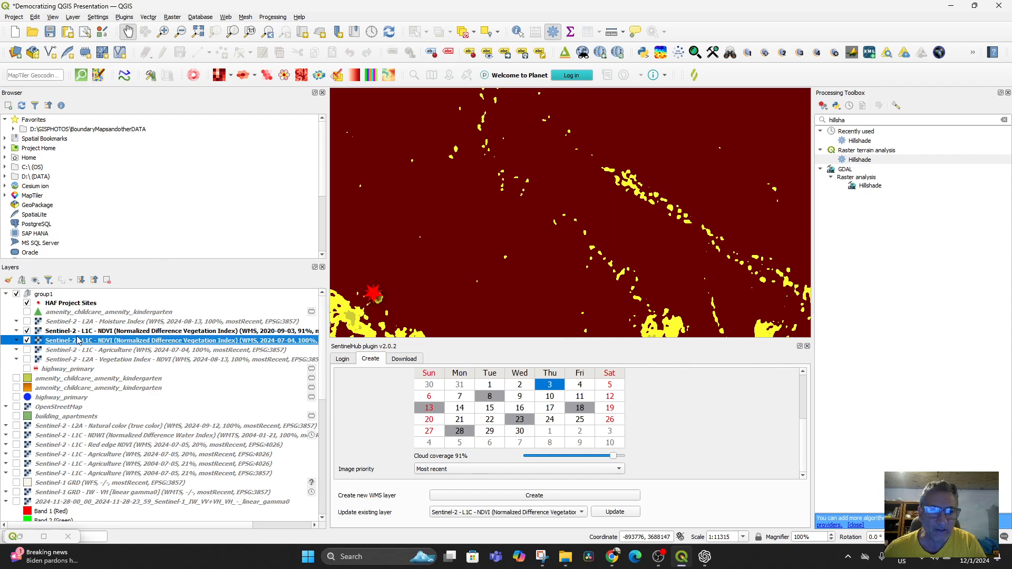
{"action": "double_click", "coordinate": [78, 341]}
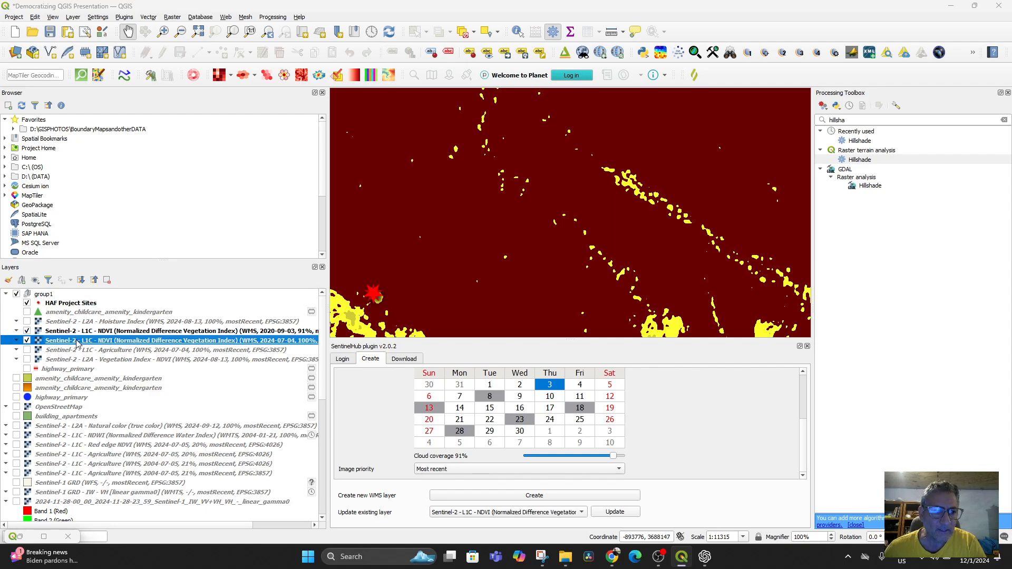
{"action": "left_click_drag", "start_coordinate": [720, 85], "coordinate": [906, 81]}
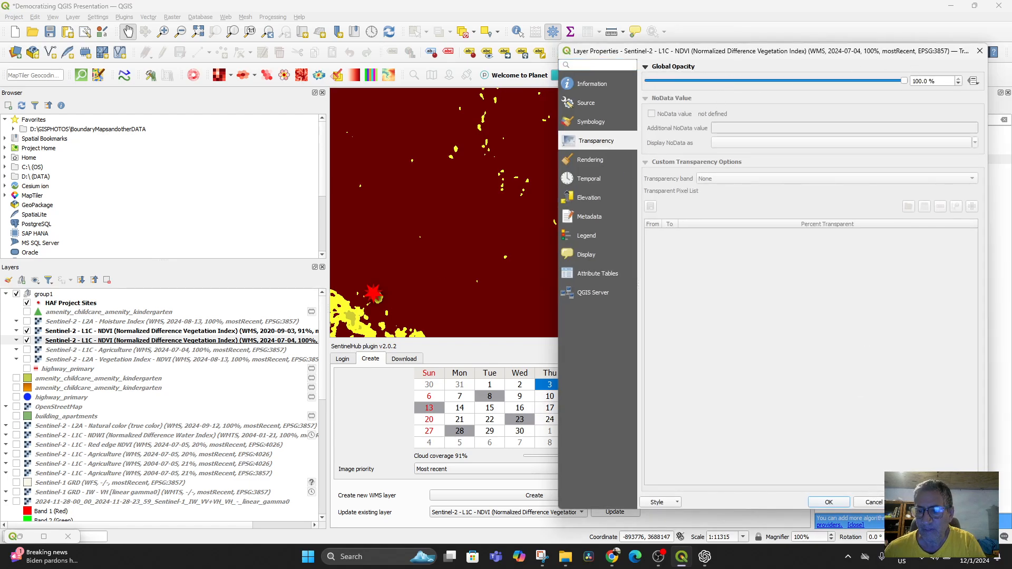
{"action": "left_click", "coordinate": [828, 502]}
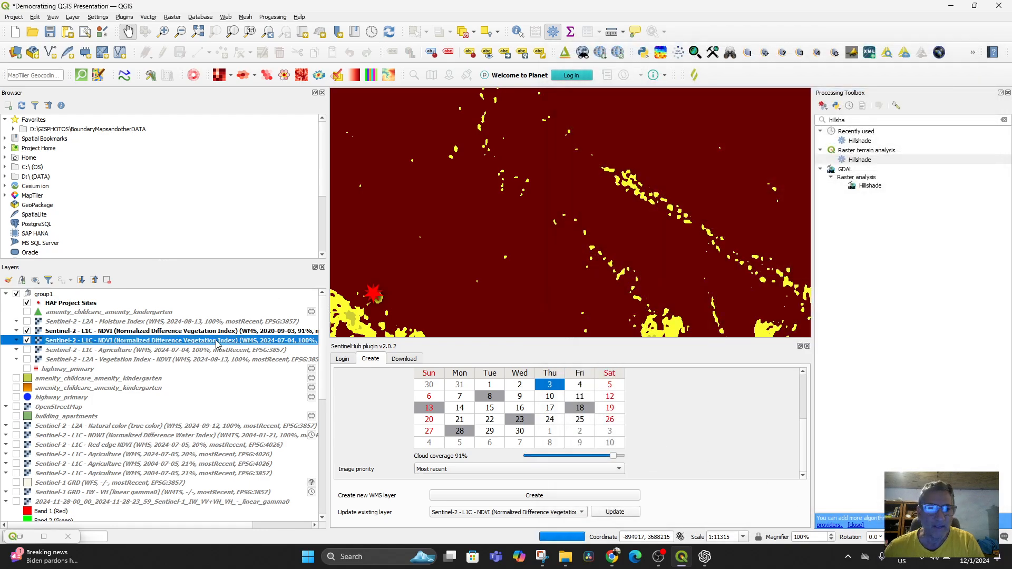
Reorder the layers so the 2020-09-03 NDVI layer sits directly below the 2024-07-04 NDVI layer
{"action": "left_click", "coordinate": [27, 331]}
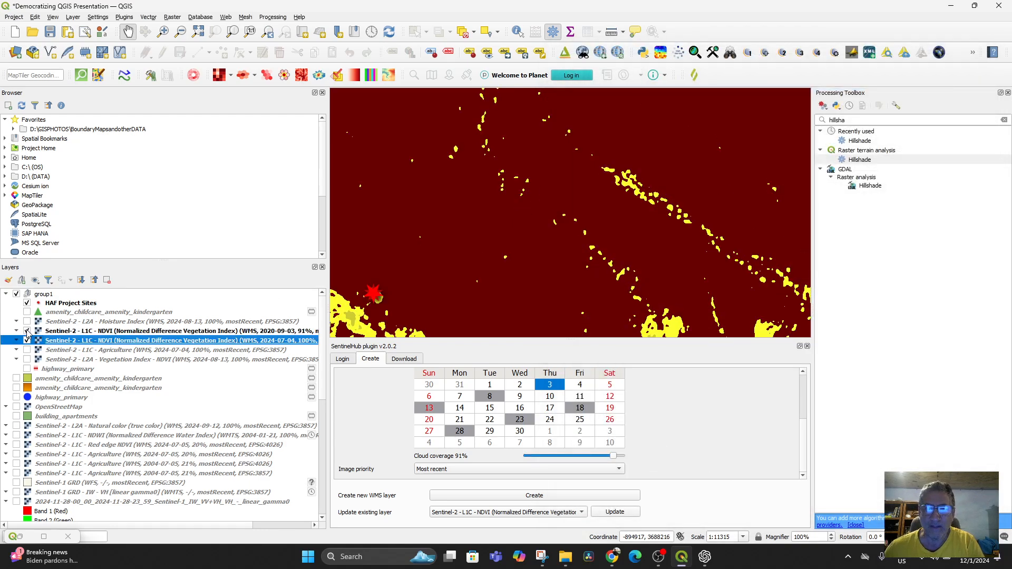
{"action": "left_click", "coordinate": [26, 331]}
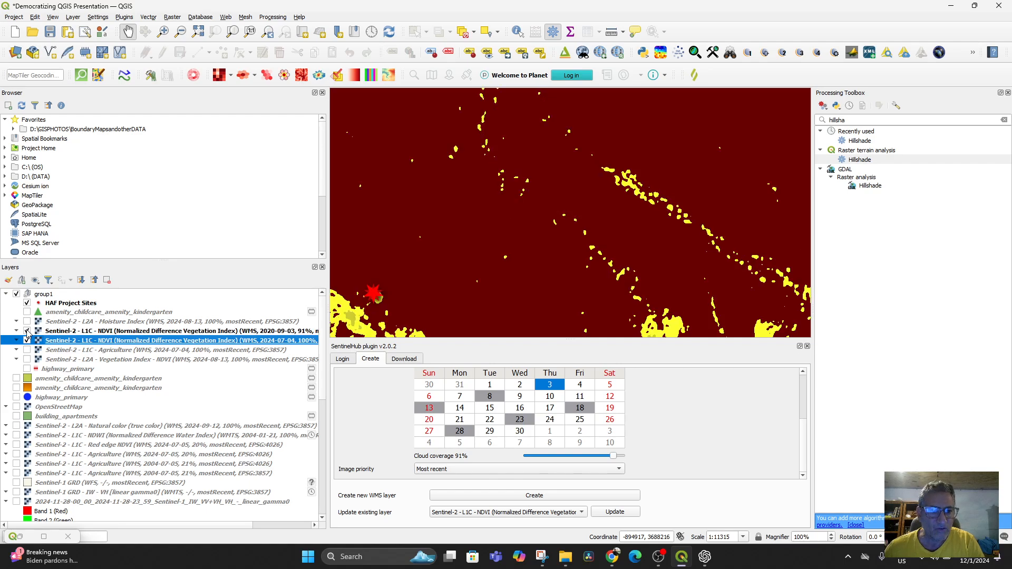
{"action": "left_click_drag", "start_coordinate": [64, 332], "coordinate": [67, 346]}
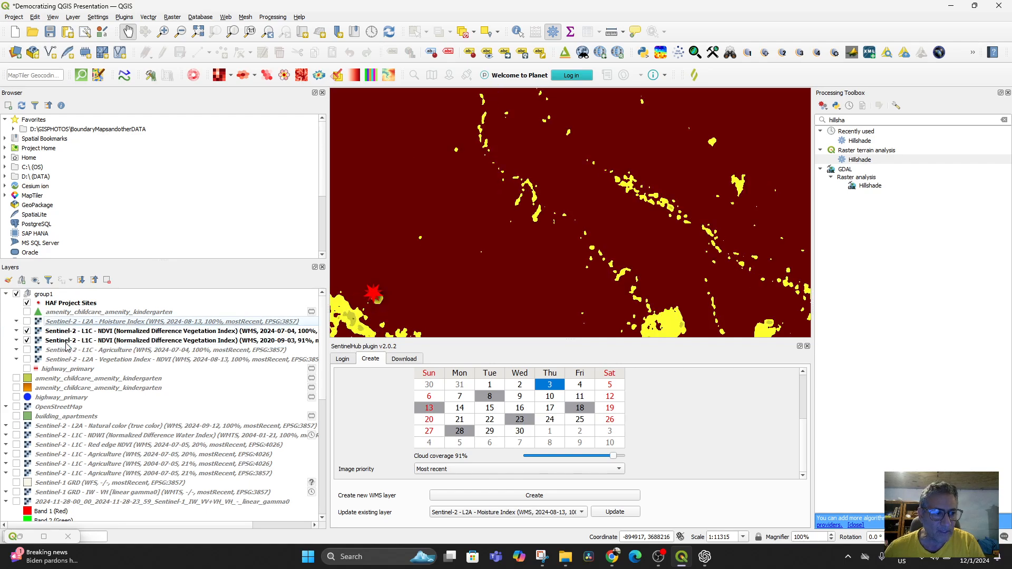
Hide the 2024-07-04 NDVI layer and examine the 2020-09-03 vegetation around the two HAF project sites
{"action": "left_click", "coordinate": [27, 331]}
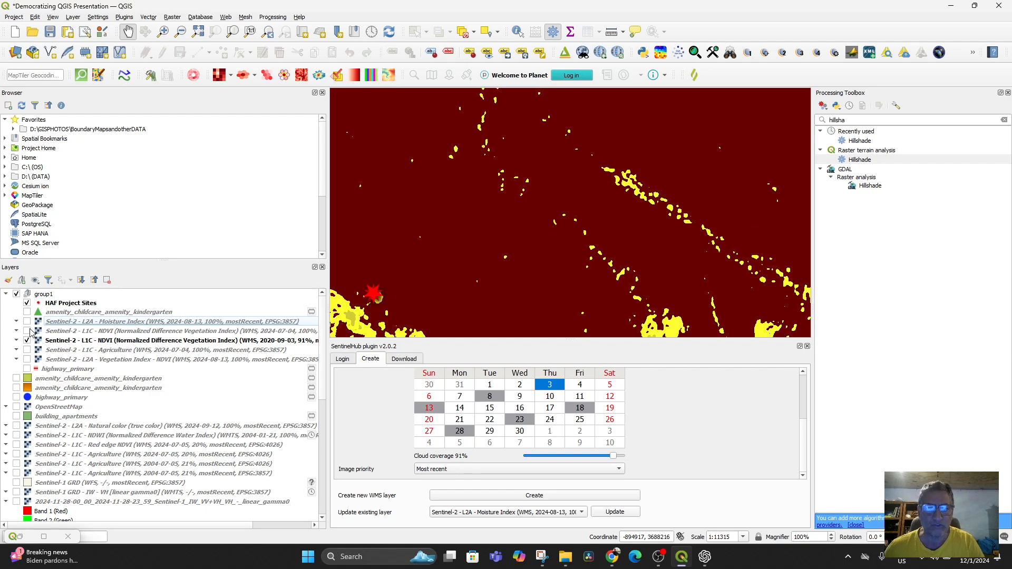
{"action": "scroll", "coordinate": [396, 272], "scroll_direction": "down", "scroll_amount": 2}
{"action": "left_click_drag", "start_coordinate": [396, 271], "coordinate": [516, 284]}
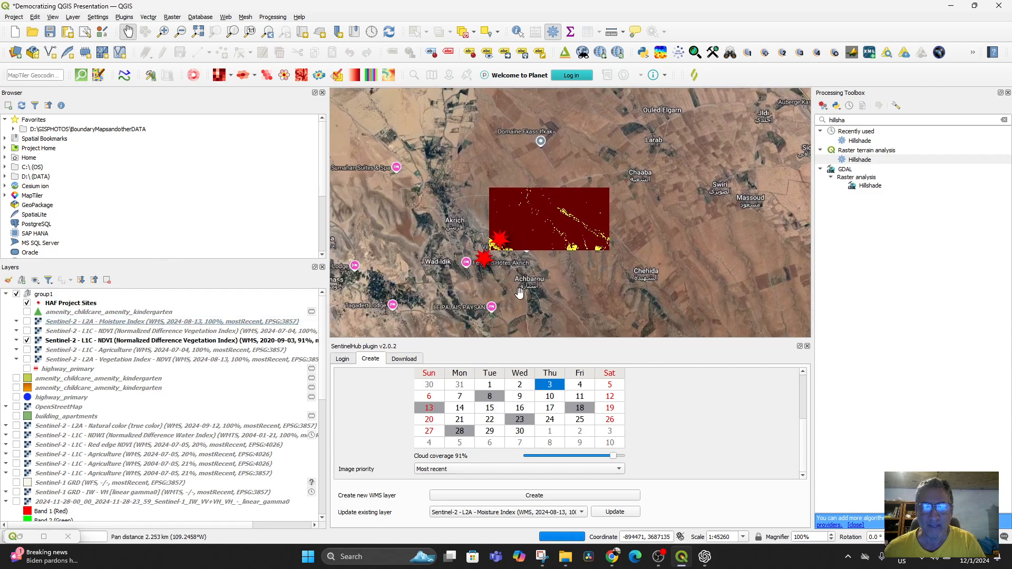
{"action": "scroll", "coordinate": [483, 266], "scroll_direction": "up", "scroll_amount": 1}
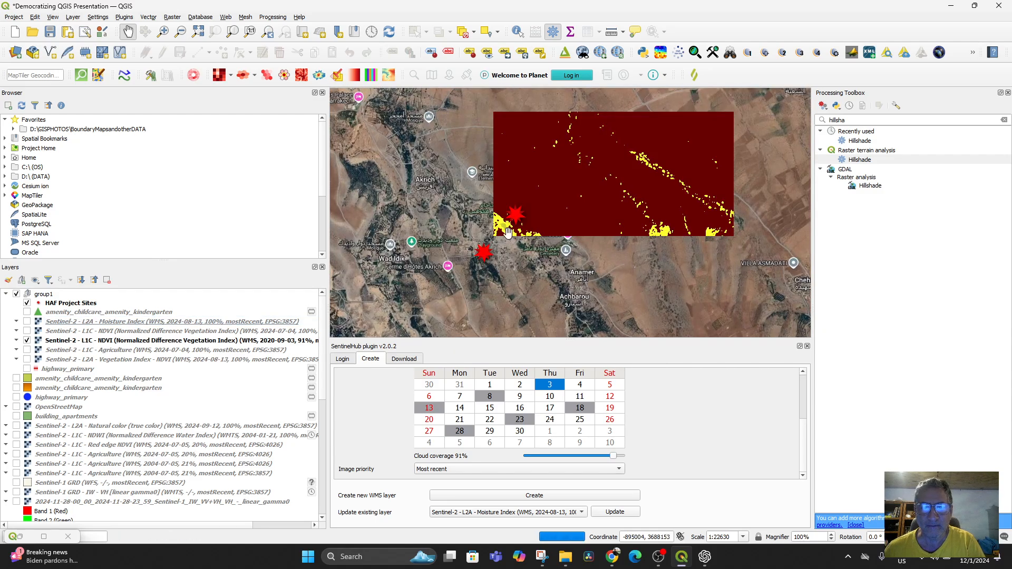
{"action": "left_click_drag", "start_coordinate": [508, 234], "coordinate": [524, 272]}
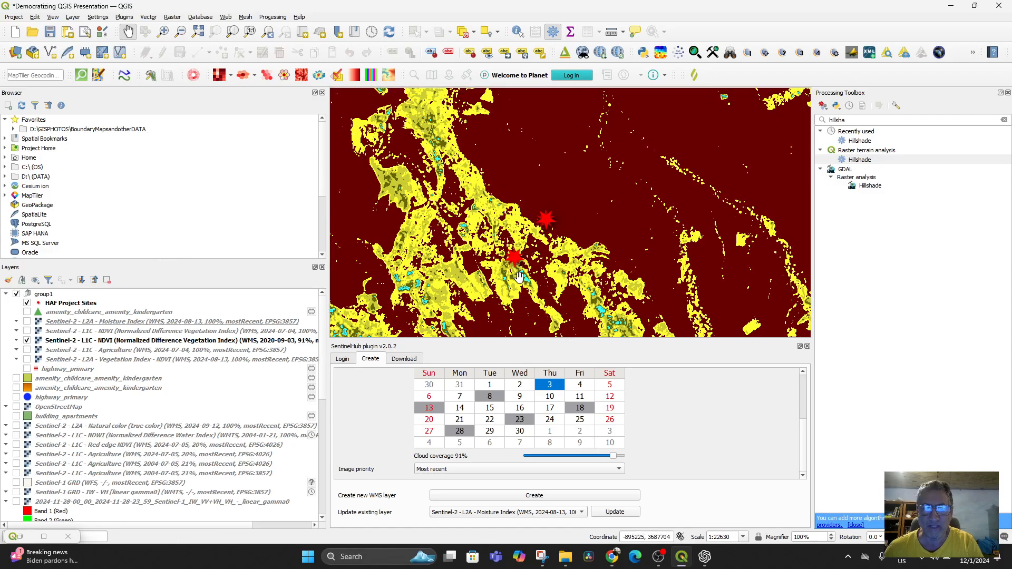
{"action": "scroll", "coordinate": [515, 276], "scroll_direction": "up", "scroll_amount": 1}
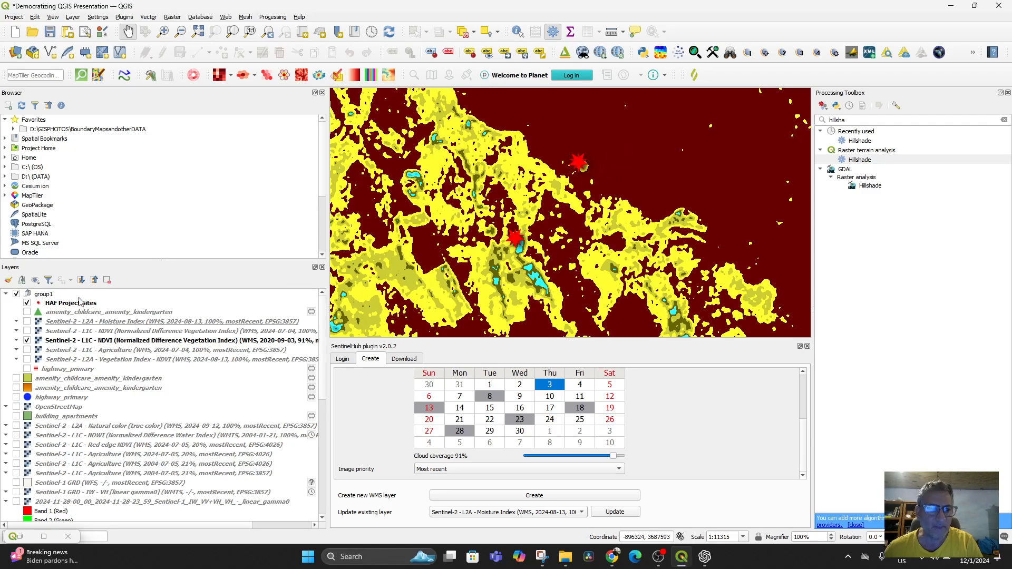
Toggle the 2024-07-04 NDVI layer repeatedly to compare 2024 and 2020 vegetation close to the project sites
{"action": "left_click", "coordinate": [26, 331]}
{"action": "left_click", "coordinate": [26, 331]}
{"action": "left_click", "coordinate": [26, 332]}
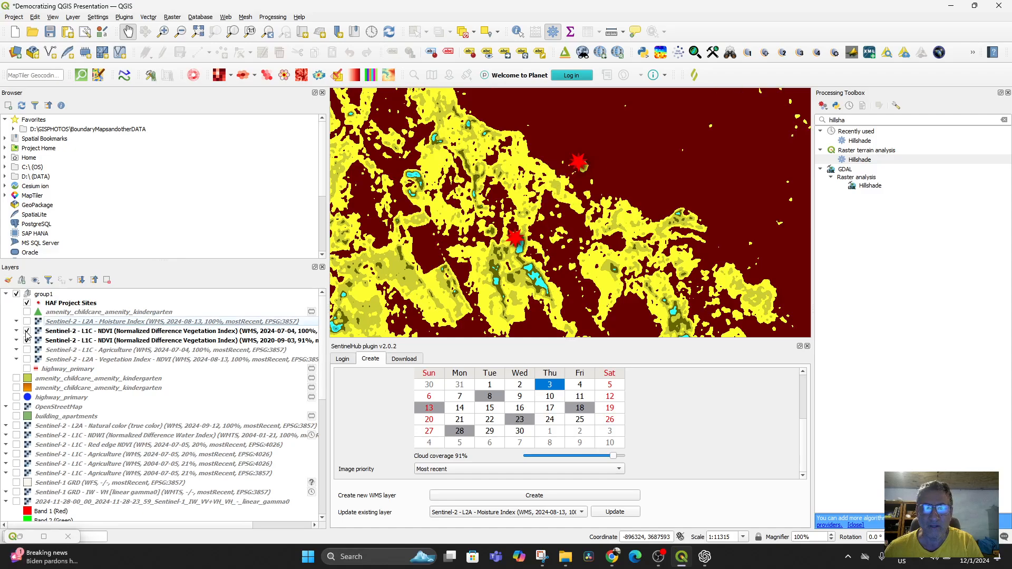
{"action": "left_click", "coordinate": [26, 331]}
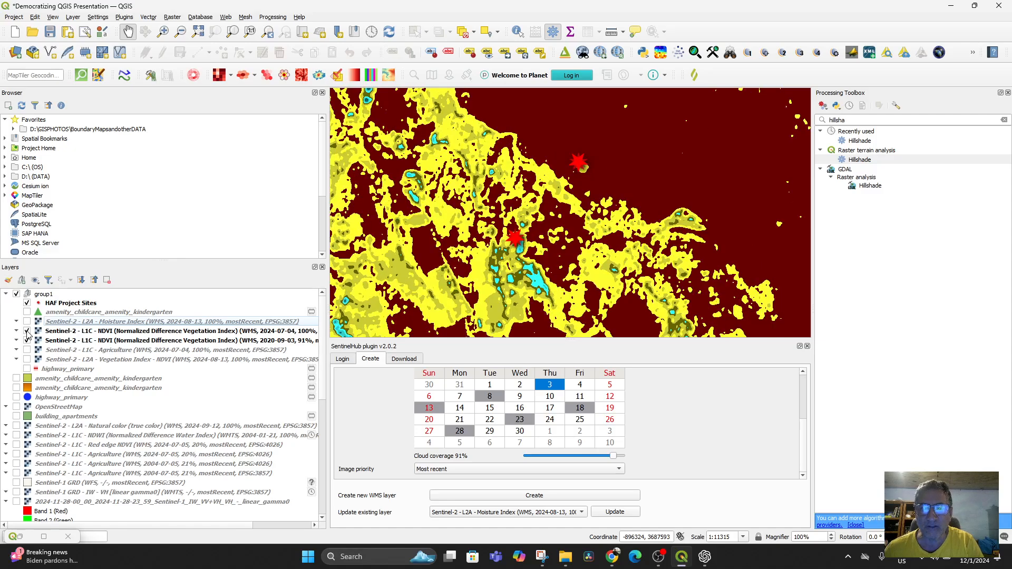
{"action": "left_click", "coordinate": [27, 332]}
{"action": "left_click", "coordinate": [27, 331]}
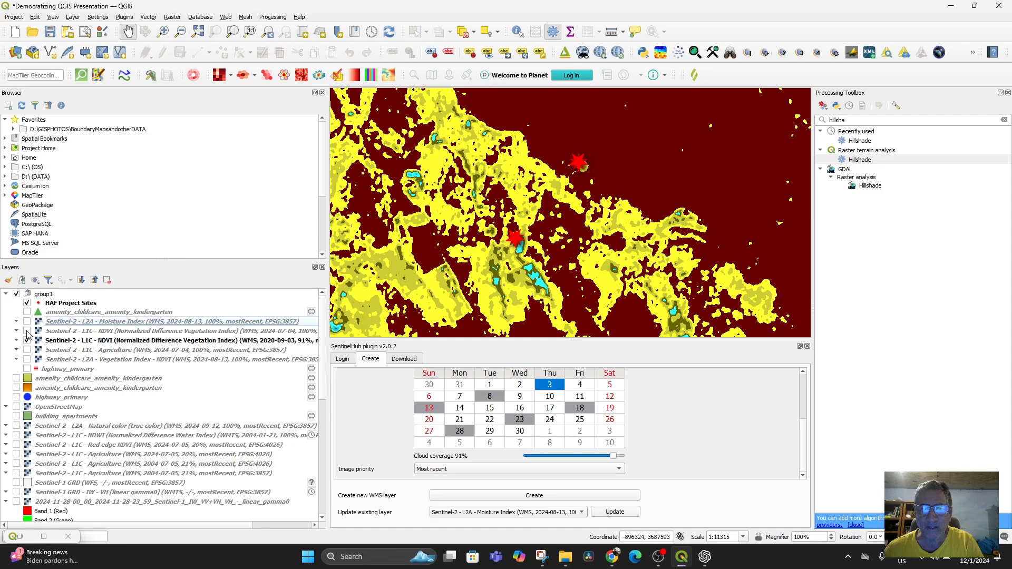
{"action": "left_click", "coordinate": [27, 331]}
{"action": "left_click", "coordinate": [27, 332]}
{"action": "left_click", "coordinate": [27, 331]}
{"action": "left_click", "coordinate": [27, 331]}
{"action": "left_click", "coordinate": [27, 332]}
{"action": "left_click", "coordinate": [27, 331]}
{"action": "left_click", "coordinate": [27, 332]}
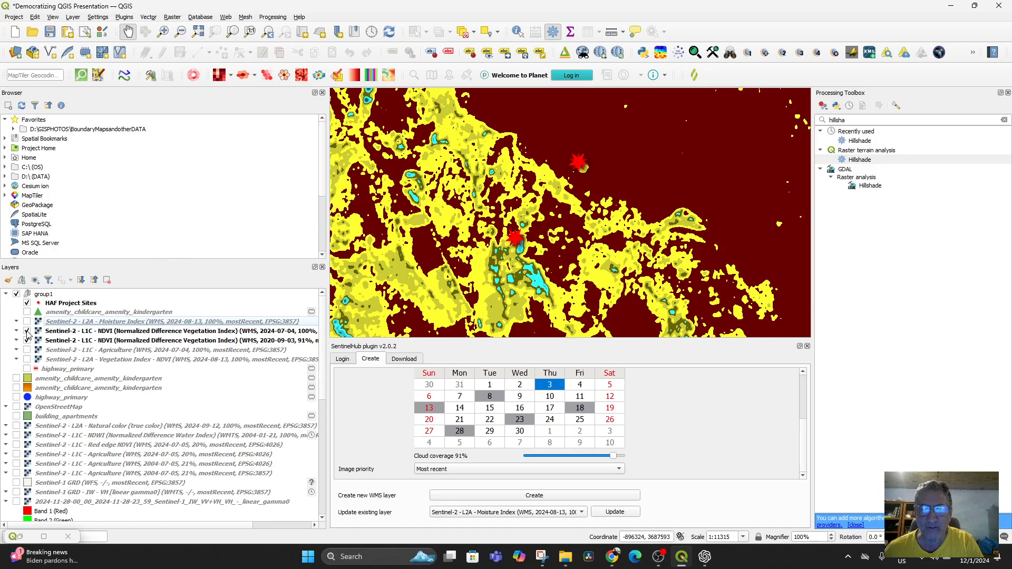
{"action": "left_click", "coordinate": [27, 332]}
Compare the 2024-07-04 and 2020-09-03 NDVI layers over the wider region by toggling the 2024 layer on and off
{"action": "scroll", "coordinate": [113, 325], "scroll_direction": "down", "scroll_amount": 3}
{"action": "scroll", "coordinate": [517, 272], "scroll_direction": "down", "scroll_amount": 2}
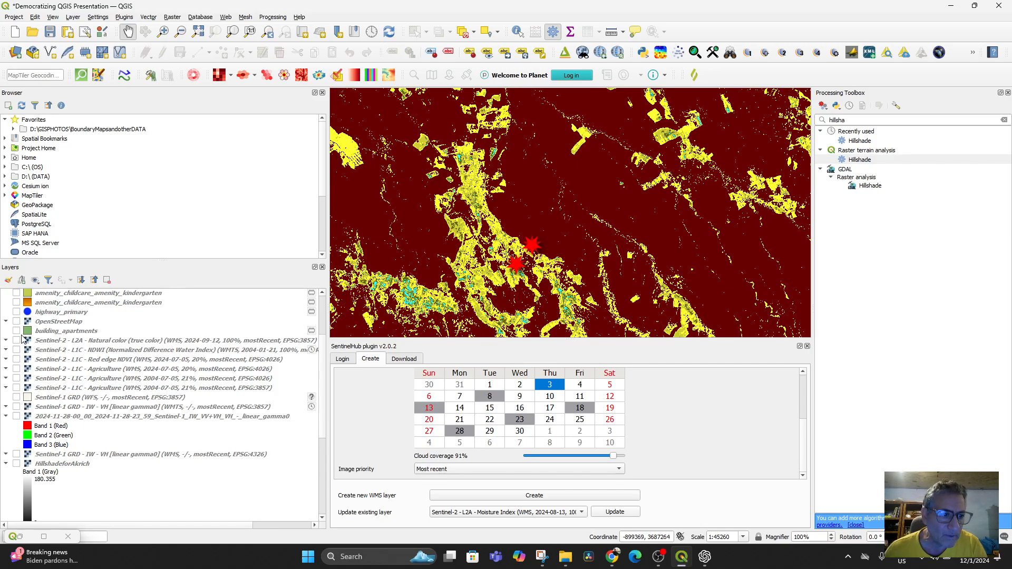
{"action": "scroll", "coordinate": [53, 328], "scroll_direction": "up", "scroll_amount": 3}
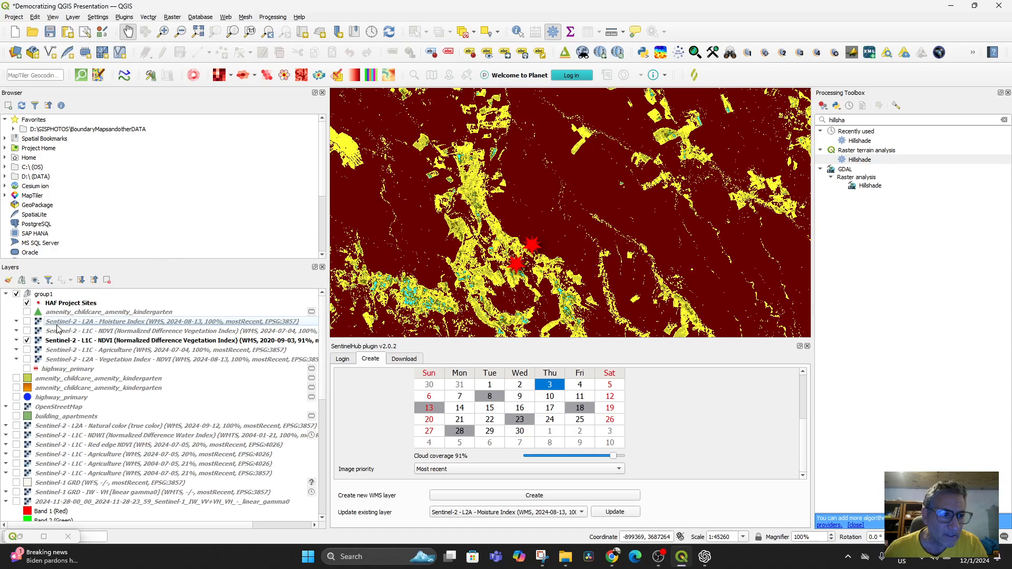
{"action": "left_click", "coordinate": [27, 331]}
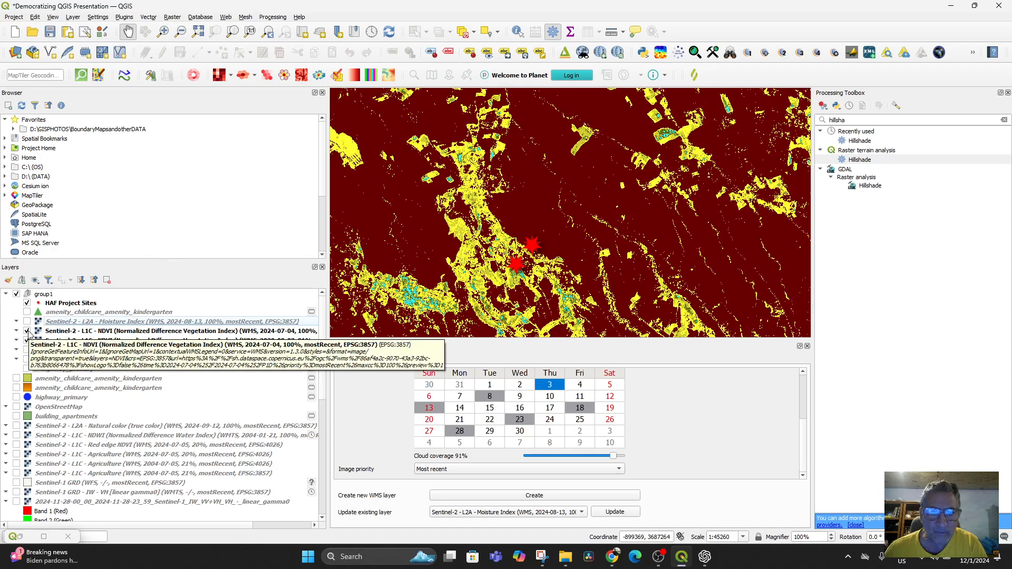
{"action": "left_click", "coordinate": [27, 331]}
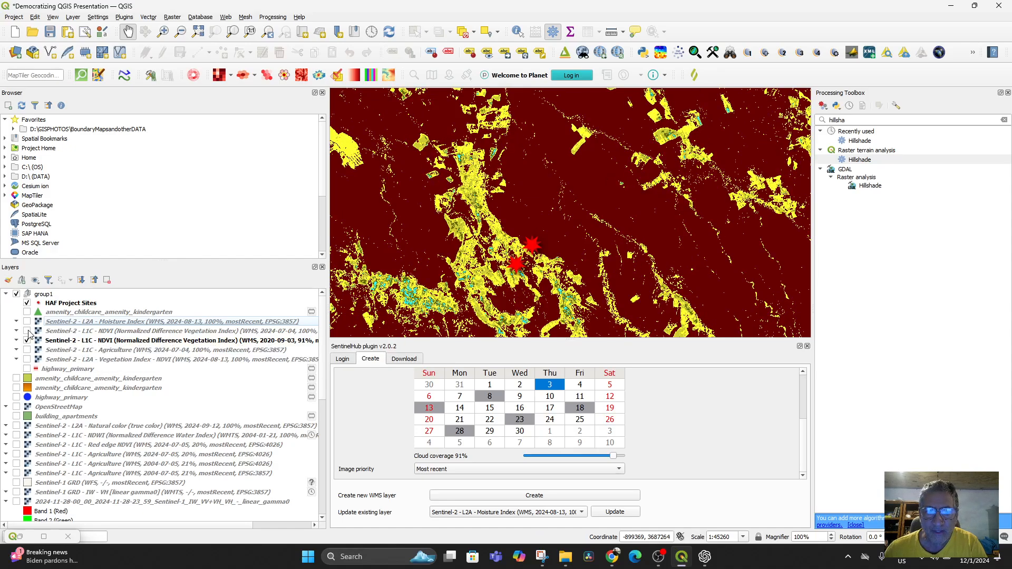
{"action": "left_click", "coordinate": [26, 331]}
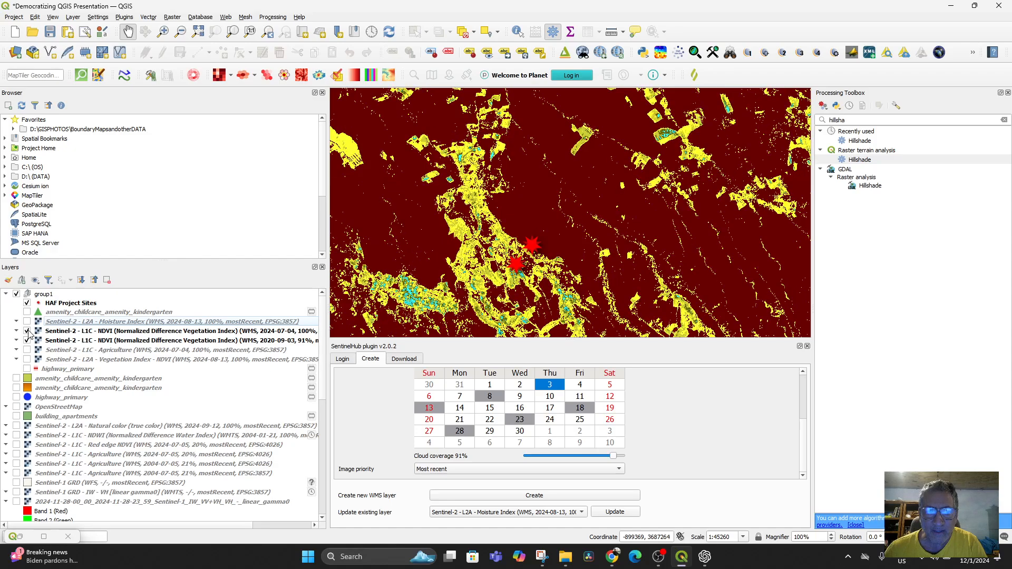
{"action": "left_click", "coordinate": [27, 331]}
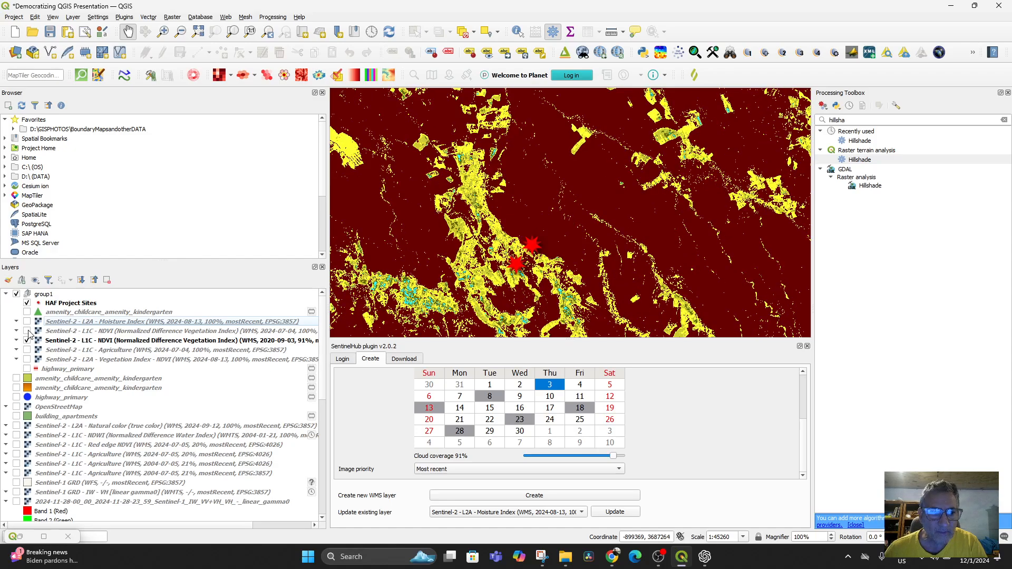
{"action": "left_click", "coordinate": [27, 331]}
{"action": "left_click", "coordinate": [27, 331]}
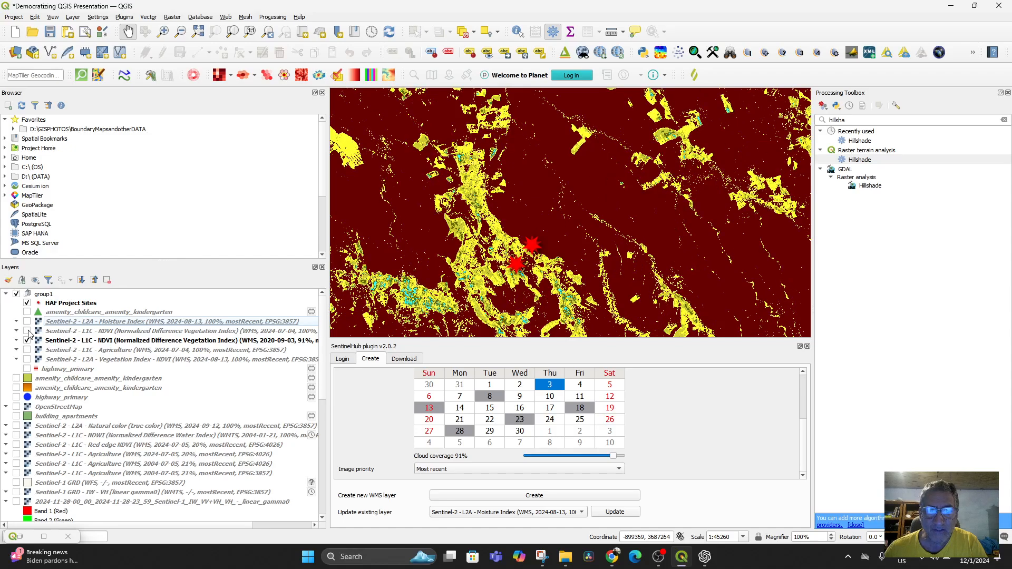
{"action": "left_click", "coordinate": [27, 331]}
{"action": "left_click", "coordinate": [27, 332]}
{"action": "left_click", "coordinate": [28, 331]}
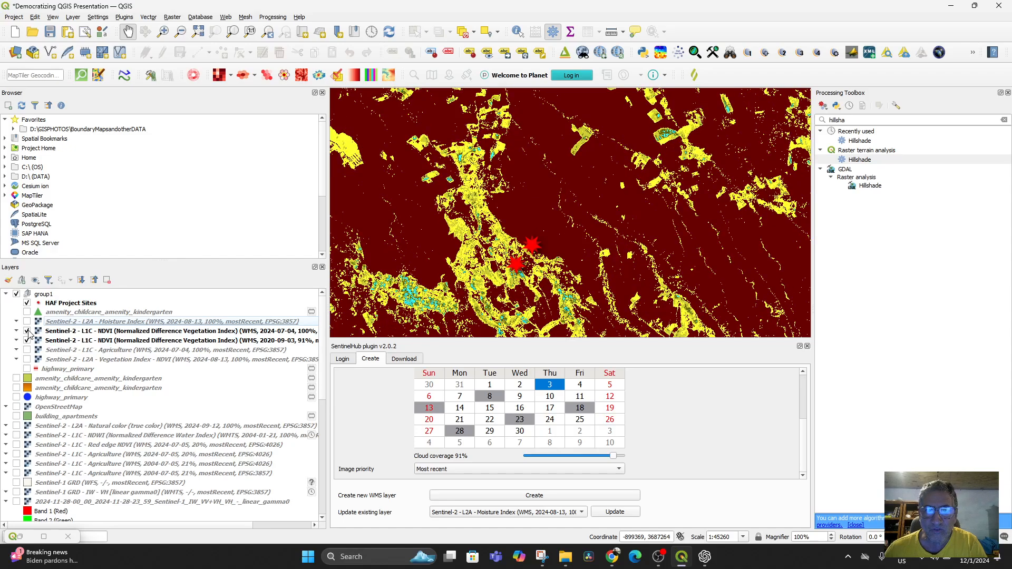
{"action": "left_click", "coordinate": [28, 332]}
{"action": "left_click", "coordinate": [27, 331]}
{"action": "left_click", "coordinate": [28, 332]}
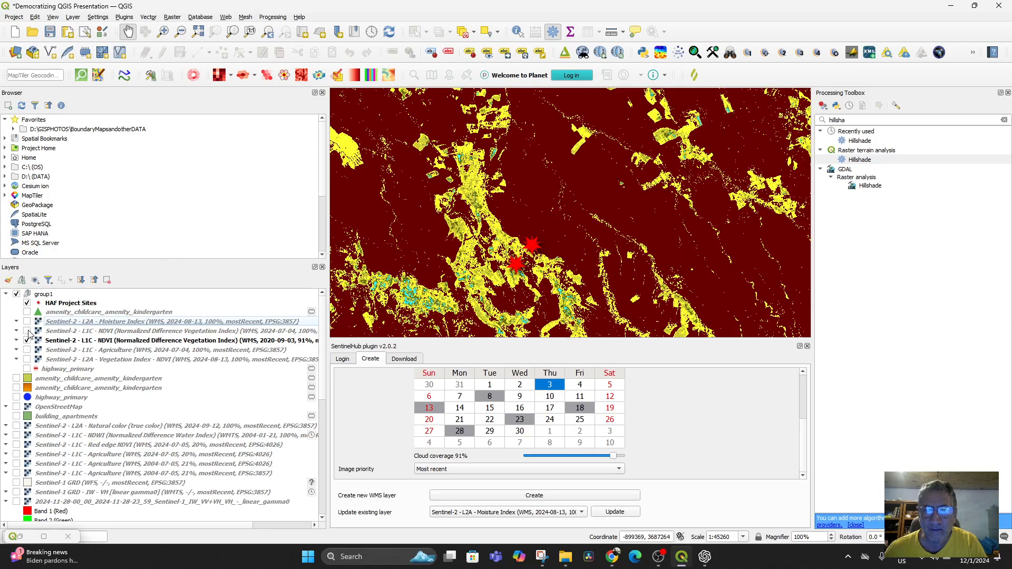
{"action": "left_click", "coordinate": [28, 332]}
{"action": "left_click", "coordinate": [27, 331]}
{"action": "left_click", "coordinate": [28, 331]}
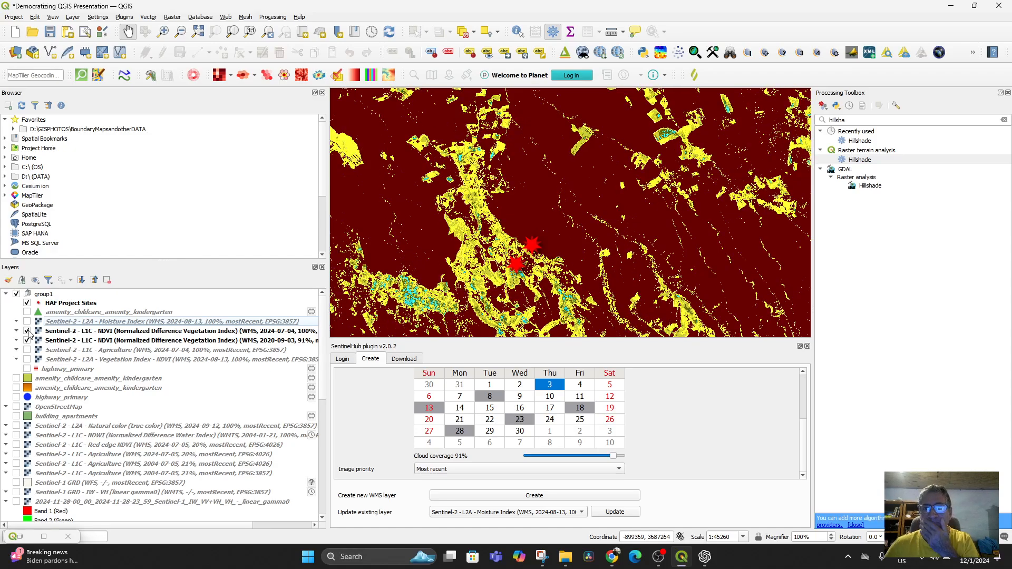
{"action": "left_click", "coordinate": [28, 331]}
{"action": "left_click", "coordinate": [27, 332]}
Hide both the 2024-07-04 and 2020-09-03 NDVI layers so only the basemap and project sites are displayed
{"action": "left_click", "coordinate": [28, 331]}
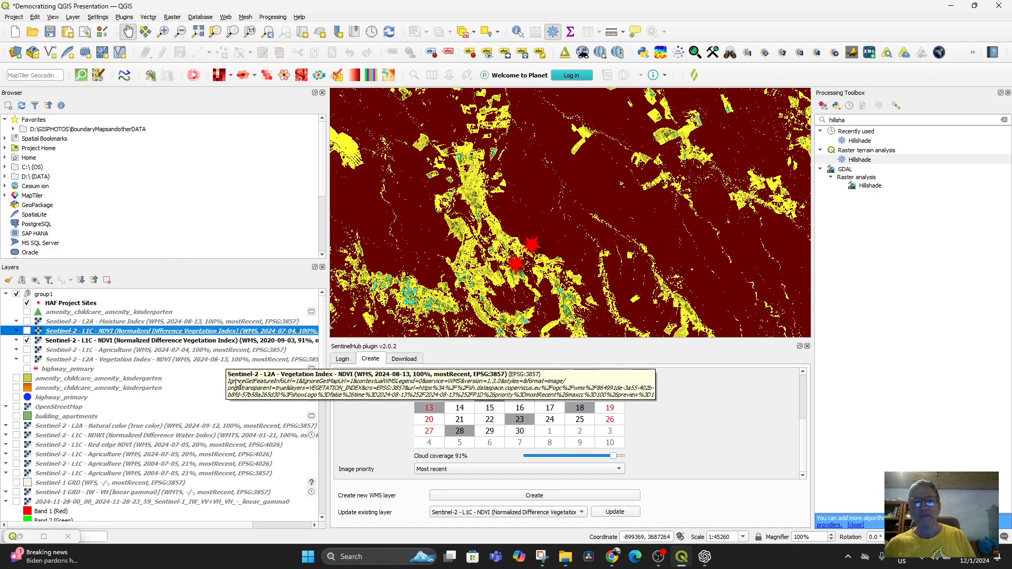
{"action": "scroll", "coordinate": [397, 392], "scroll_direction": "up", "scroll_amount": 3}
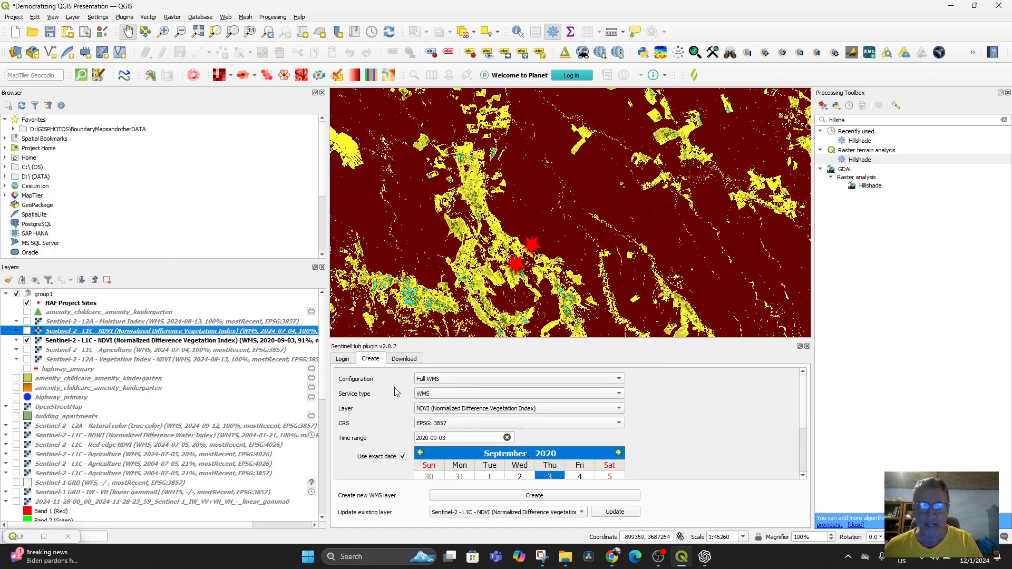
{"action": "left_click", "coordinate": [26, 340]}
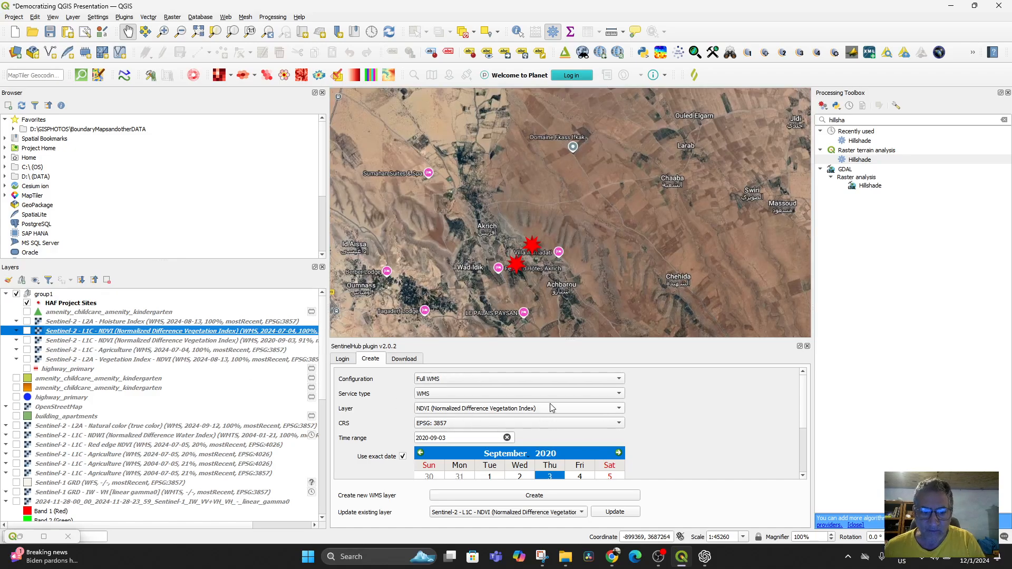
Create a new WMS layer of SAVI (Soil Adjusted Vegetation Index) for 2020-09-03 from the Full WMS configuration
{"action": "left_click", "coordinate": [567, 411]}
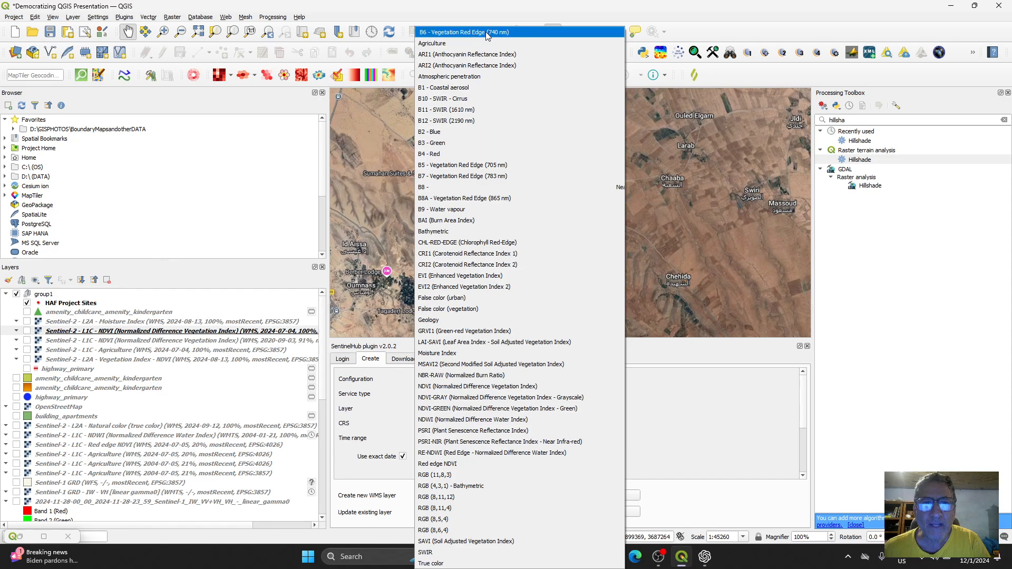
{"action": "left_click", "coordinate": [504, 543]}
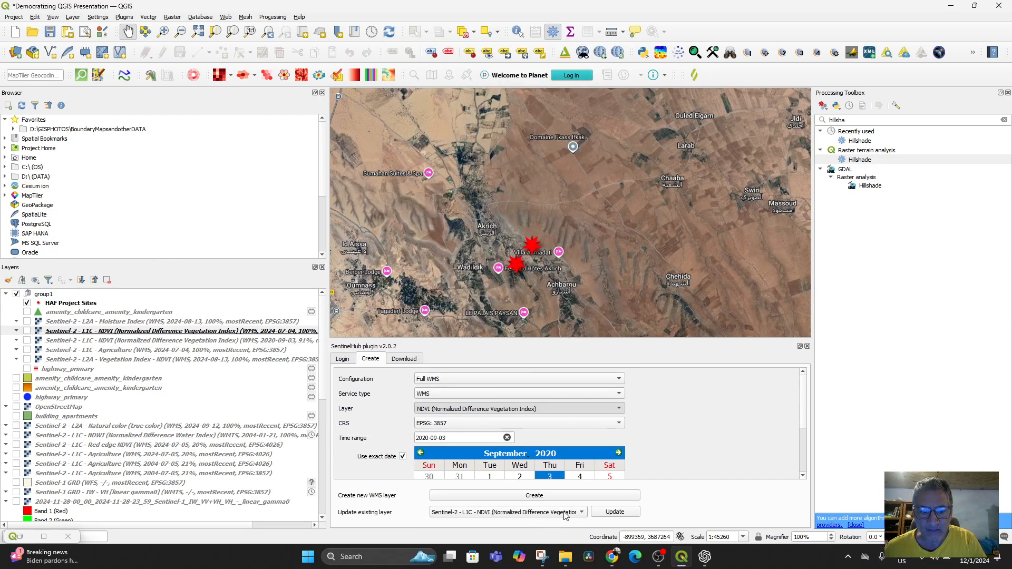
{"action": "scroll", "coordinate": [679, 425], "scroll_direction": "down", "scroll_amount": 2}
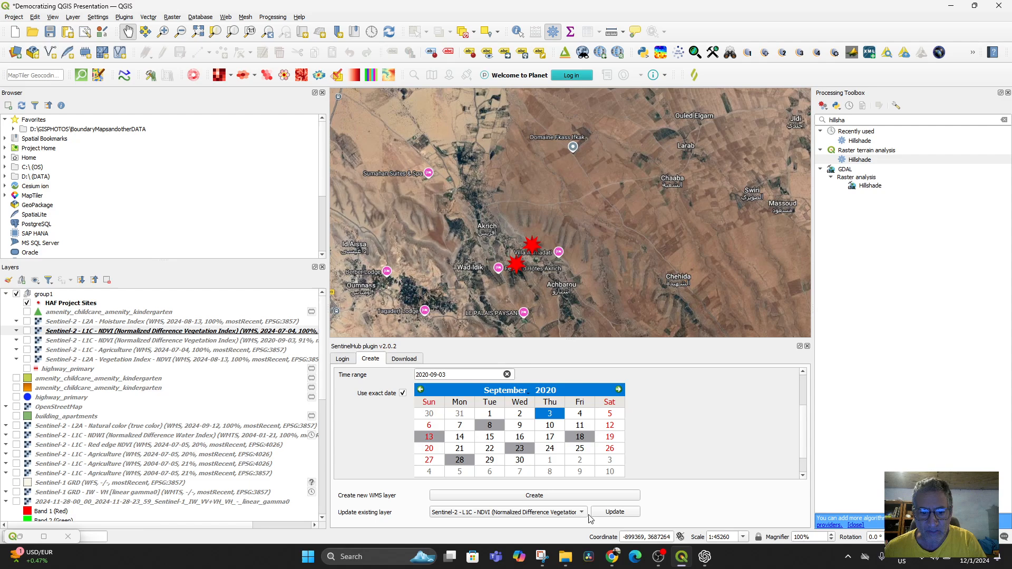
{"action": "left_click", "coordinate": [534, 497]}
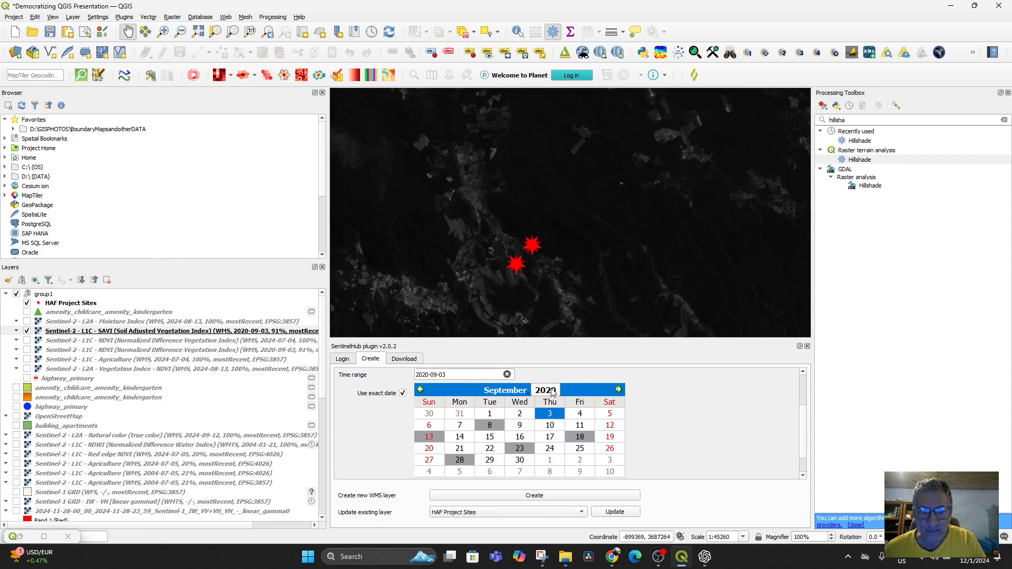
Change the exact date to 2024-09-12 and create a second SAVI WMS layer for that date
{"action": "left_click", "coordinate": [552, 390]}
{"action": "type", "text": "20"}
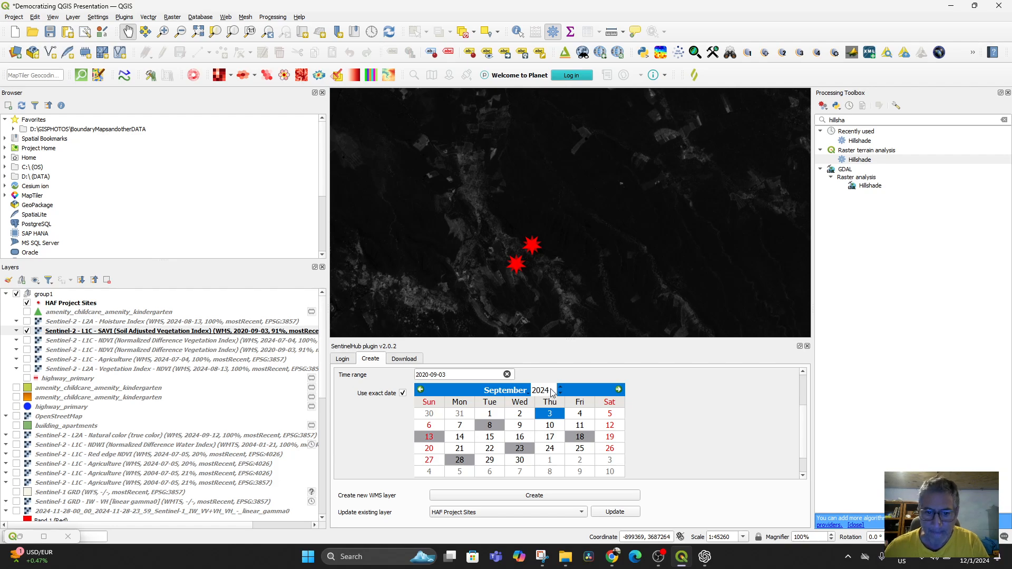
{"action": "left_click", "coordinate": [631, 381]}
{"action": "scroll", "coordinate": [680, 411], "scroll_direction": "down", "scroll_amount": 3}
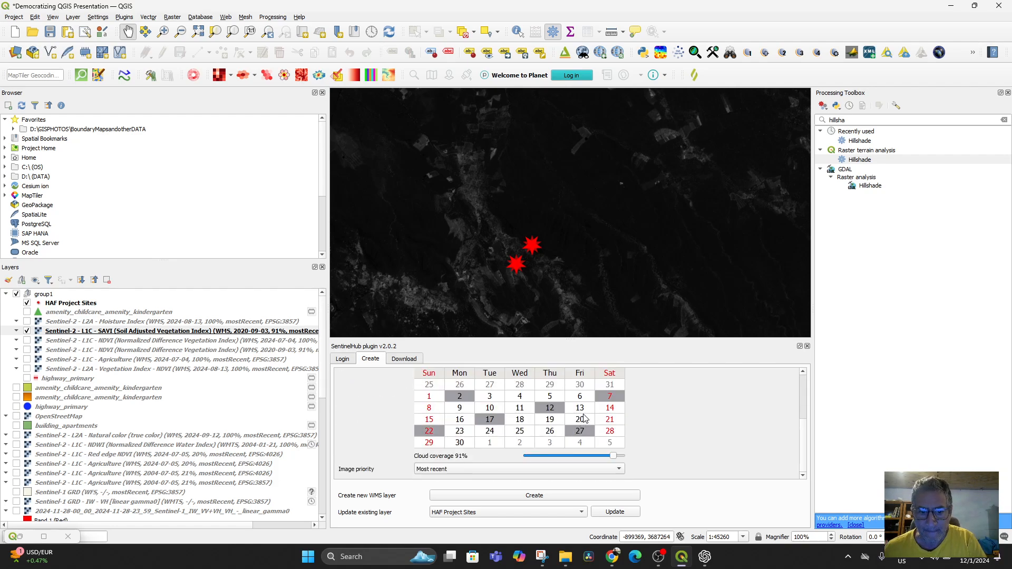
{"action": "left_click", "coordinate": [550, 410]}
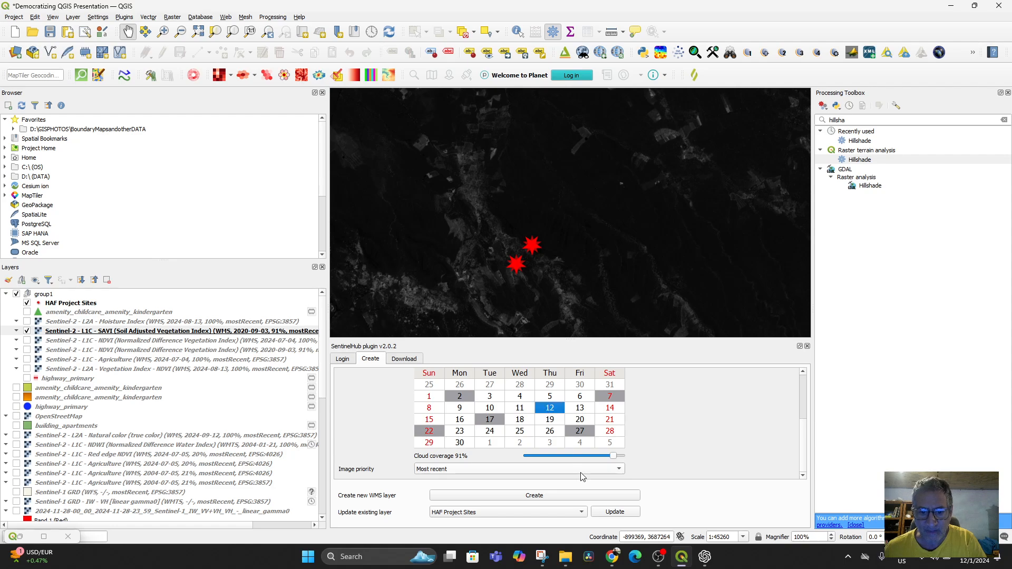
{"action": "left_click", "coordinate": [534, 495]}
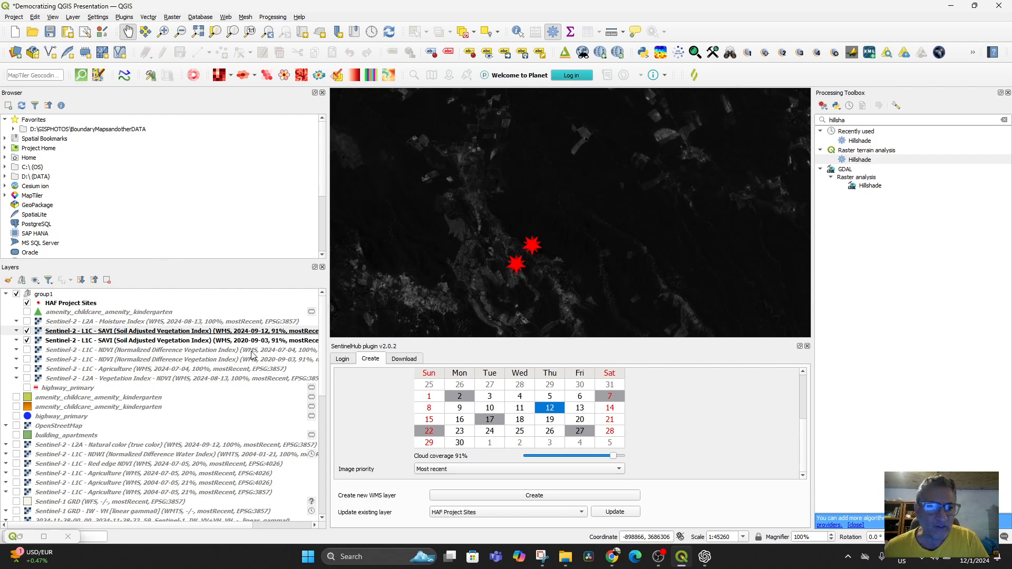
Toggle the 2024-09-12 SAVI layer repeatedly to compare it with the 2020-09-03 SAVI layer around the project sites
{"action": "left_click", "coordinate": [27, 332]}
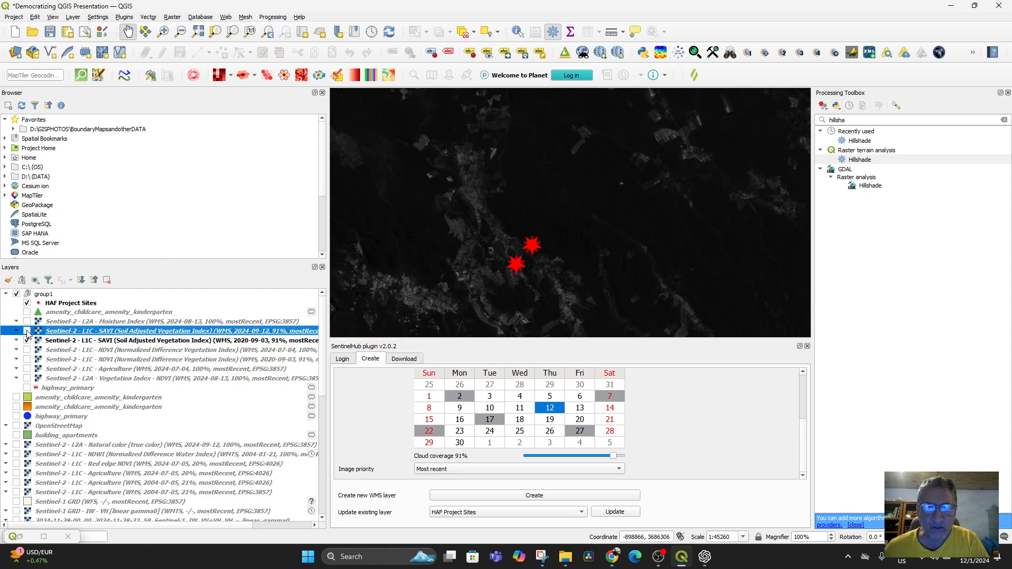
{"action": "left_click", "coordinate": [27, 331]}
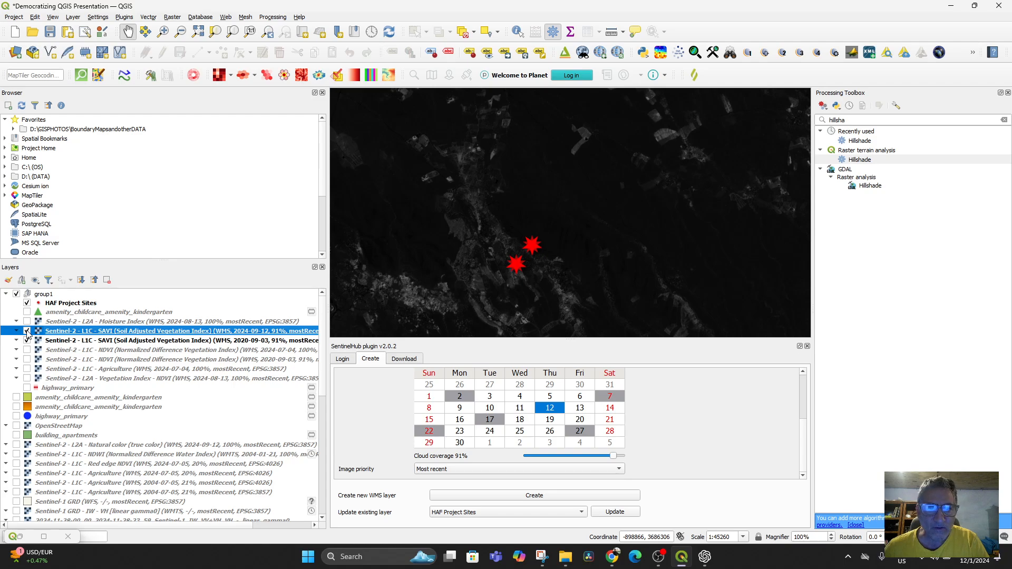
{"action": "left_click", "coordinate": [27, 331]}
{"action": "left_click", "coordinate": [27, 332]}
{"action": "left_click", "coordinate": [27, 333]}
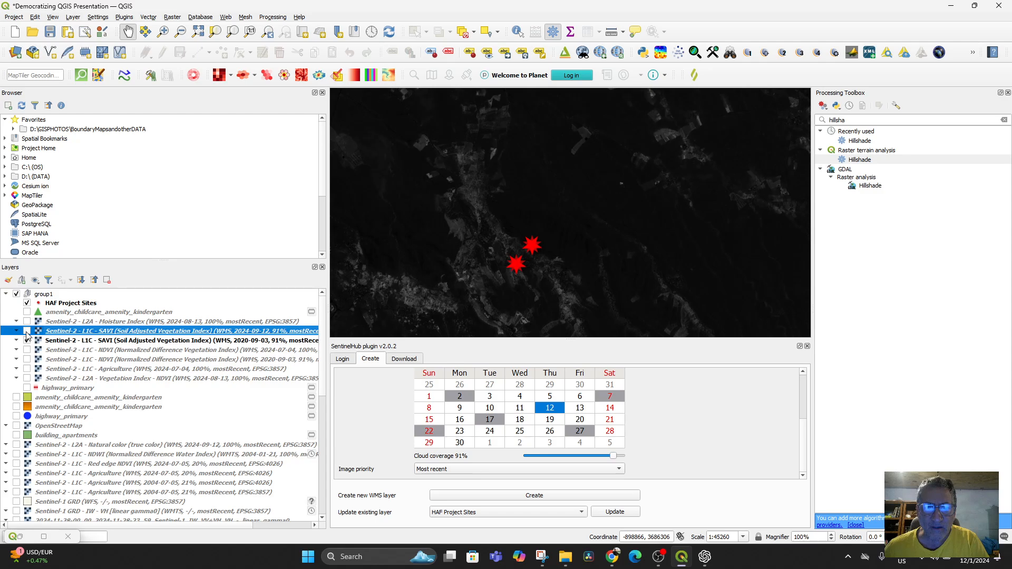
{"action": "left_click", "coordinate": [27, 332]}
Compare the 2024-09-12 and 2020-09-03 SAVI layers over the wider region at 1:90520 by toggling the 2024 layer
{"action": "scroll", "coordinate": [357, 272], "scroll_direction": "down", "scroll_amount": 2}
{"action": "scroll", "coordinate": [439, 276], "scroll_direction": "up", "scroll_amount": 2}
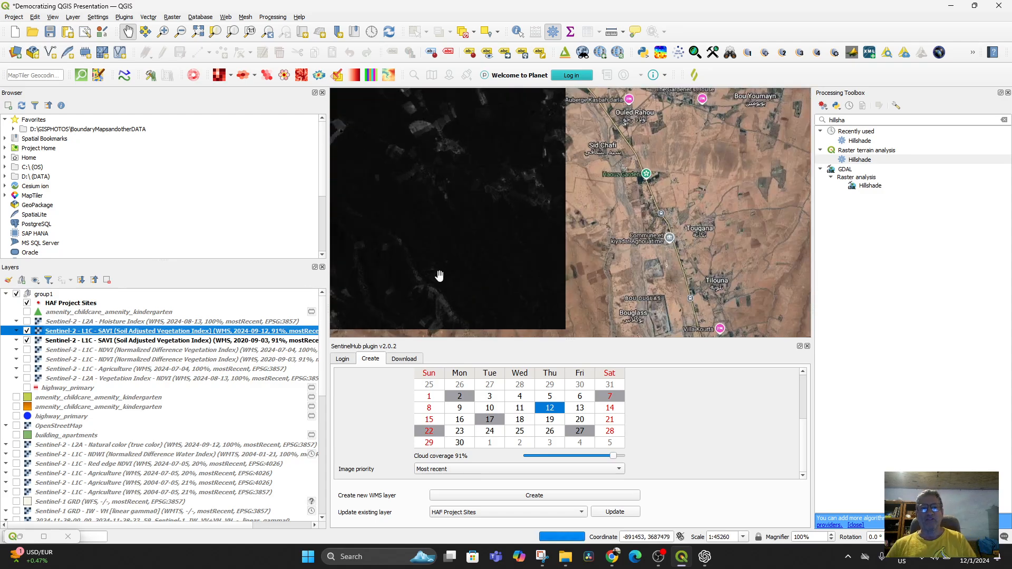
{"action": "left_click_drag", "start_coordinate": [441, 276], "coordinate": [632, 309]}
{"action": "left_click_drag", "start_coordinate": [588, 249], "coordinate": [601, 222]}
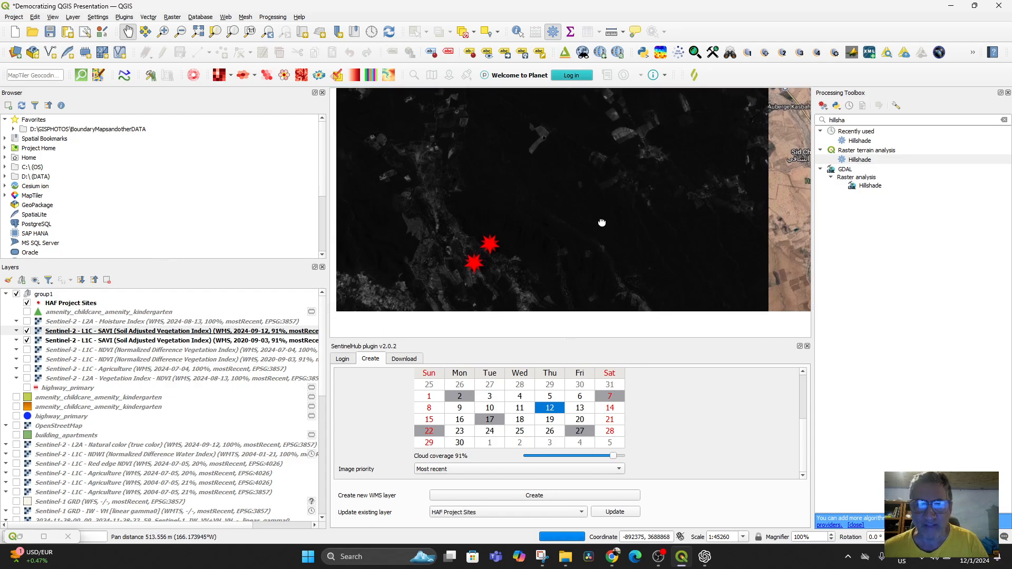
{"action": "scroll", "coordinate": [597, 236], "scroll_direction": "down", "scroll_amount": 1}
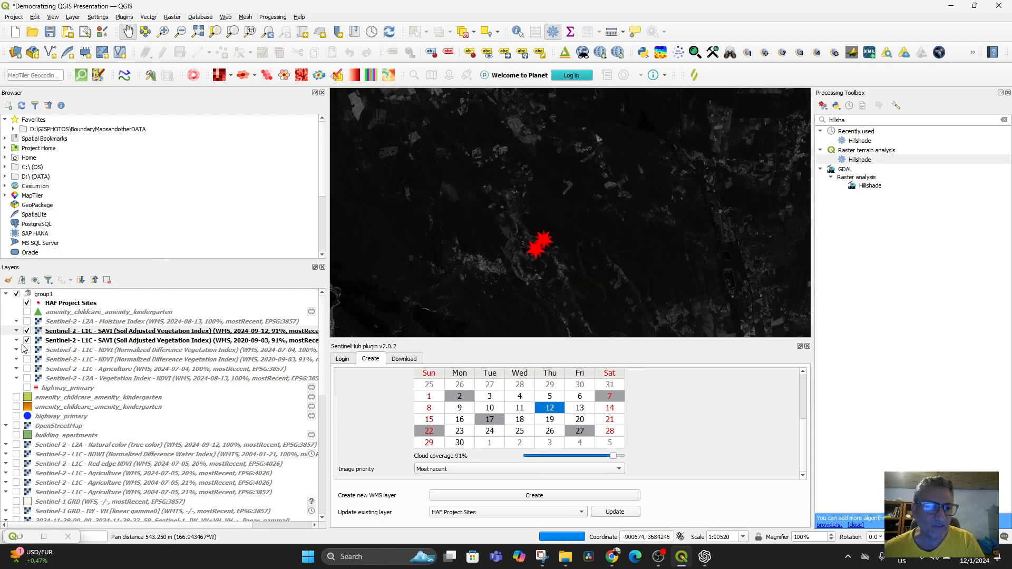
{"action": "left_click", "coordinate": [27, 333]}
{"action": "left_click", "coordinate": [27, 331]}
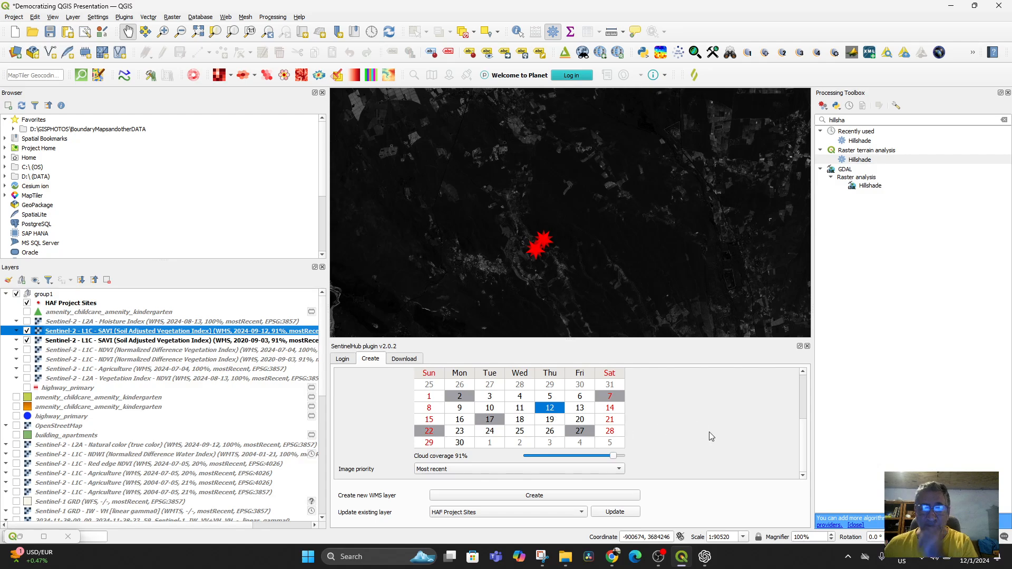
Switch the SentinelHub configuration from Full WMS to Sentinel 2
{"action": "scroll", "coordinate": [709, 432], "scroll_direction": "up", "scroll_amount": 3}
{"action": "left_click", "coordinate": [462, 384]}
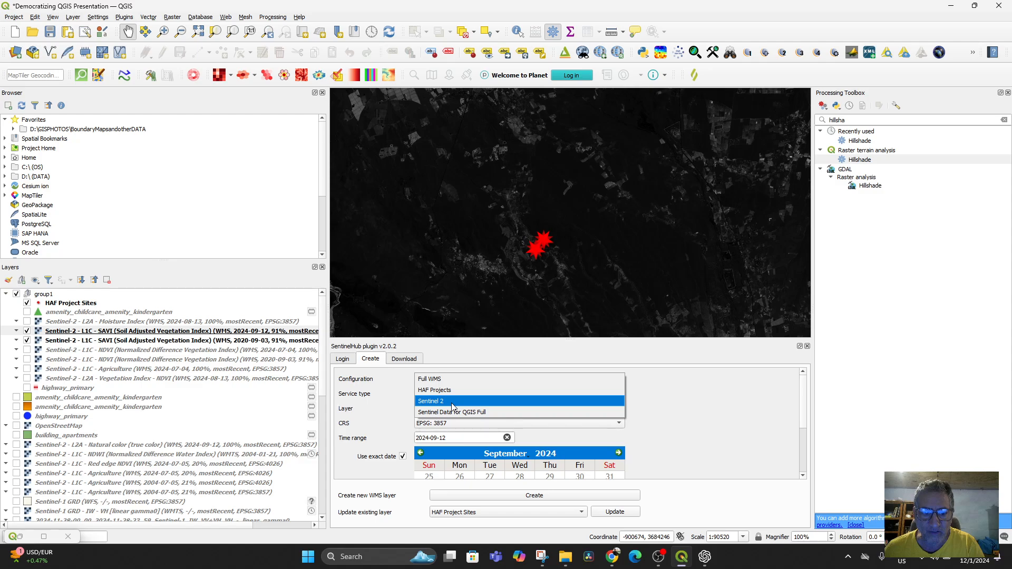
{"action": "key", "text": "Escape"}
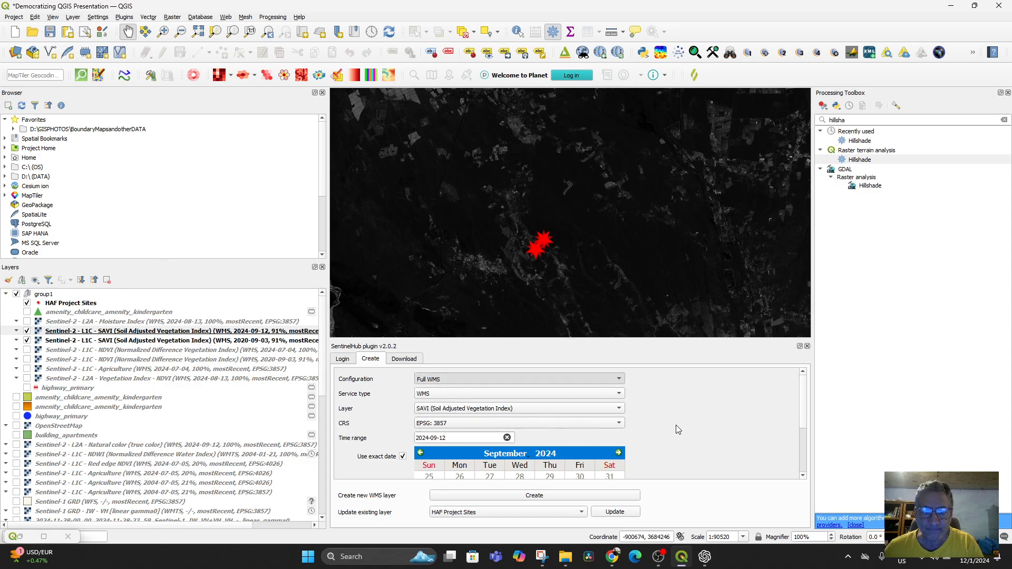
{"action": "scroll", "coordinate": [674, 425], "scroll_direction": "down", "scroll_amount": 3}
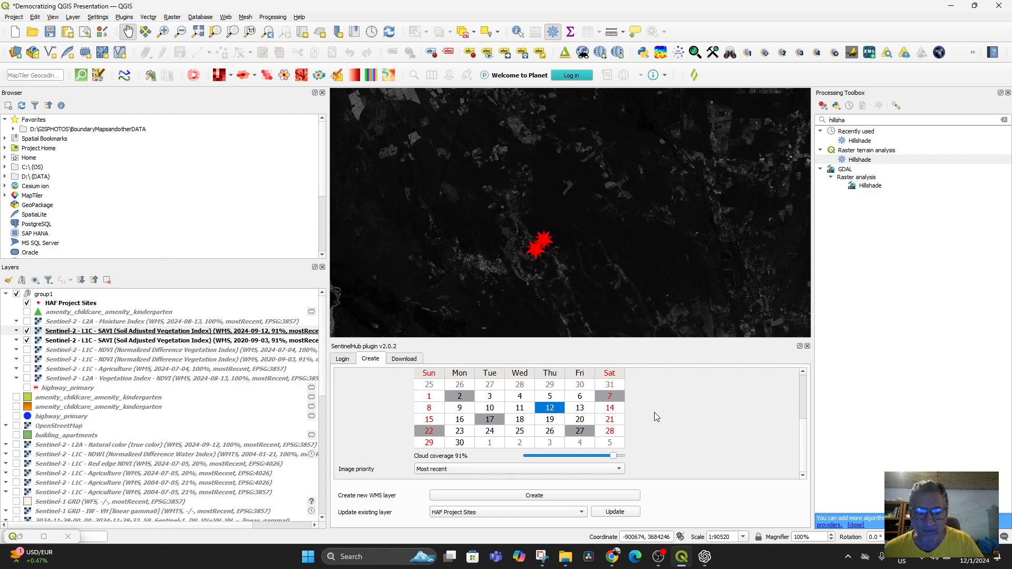
{"action": "scroll", "coordinate": [657, 416], "scroll_direction": "up", "scroll_amount": 3}
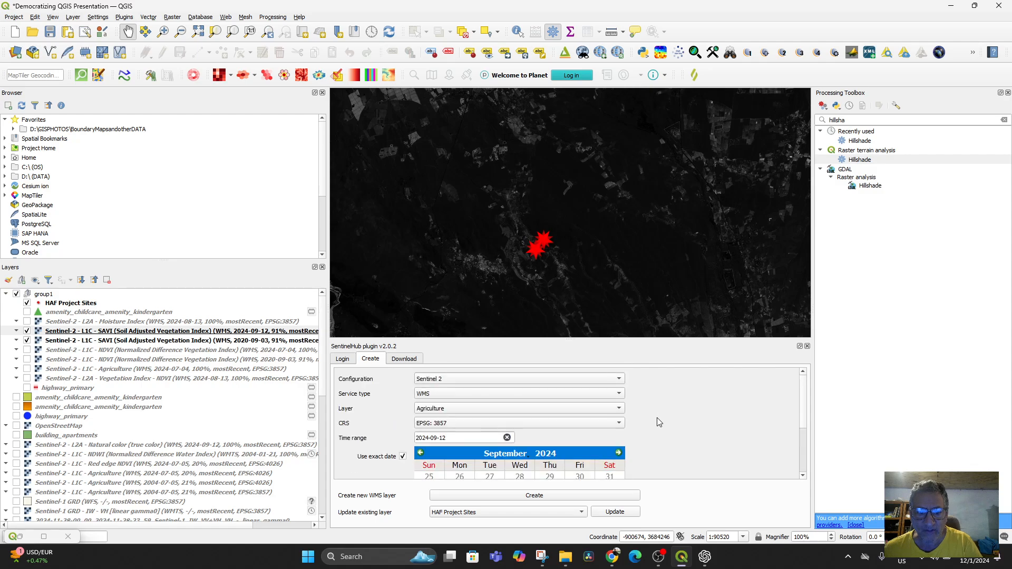
Create a new WMS layer of Color Infrared (vegetation) for the exact date 2024-09-12
{"action": "left_click", "coordinate": [524, 410]}
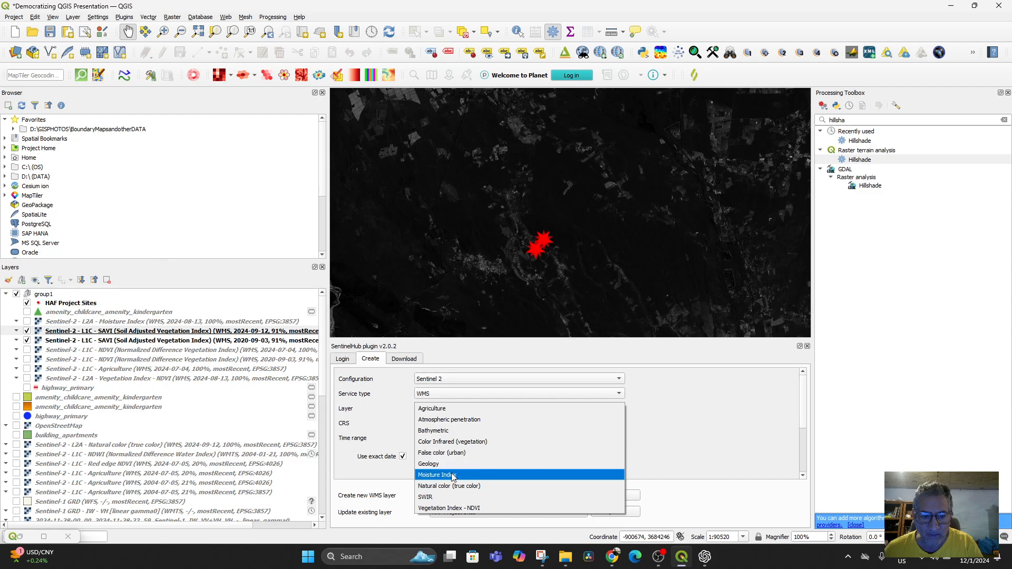
{"action": "key", "text": "Escape"}
{"action": "left_click", "coordinate": [444, 441]}
{"action": "scroll", "coordinate": [643, 423], "scroll_direction": "down", "scroll_amount": 4}
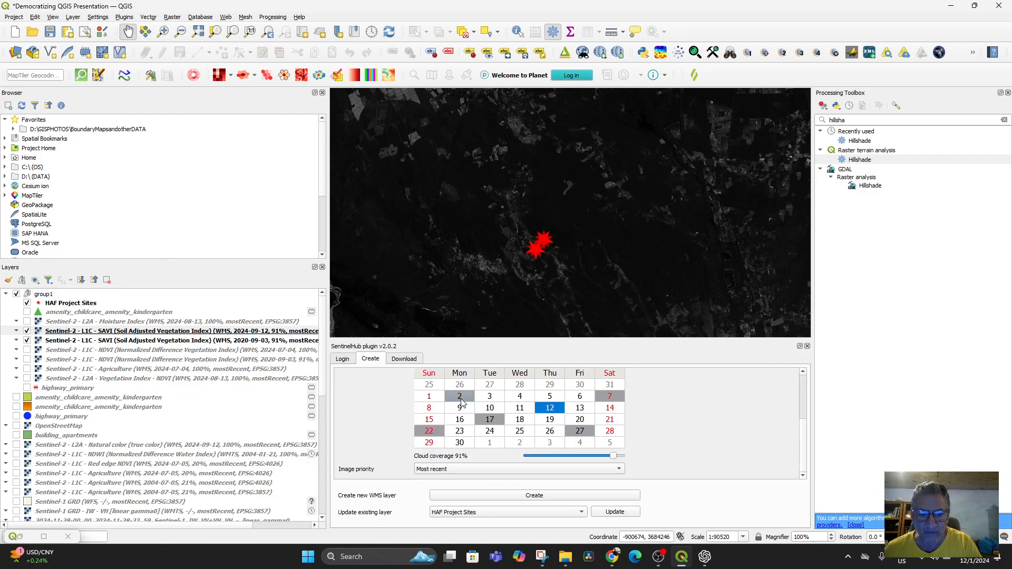
{"action": "left_click", "coordinate": [461, 398]}
{"action": "left_click", "coordinate": [552, 409]}
{"action": "left_click", "coordinate": [558, 498]}
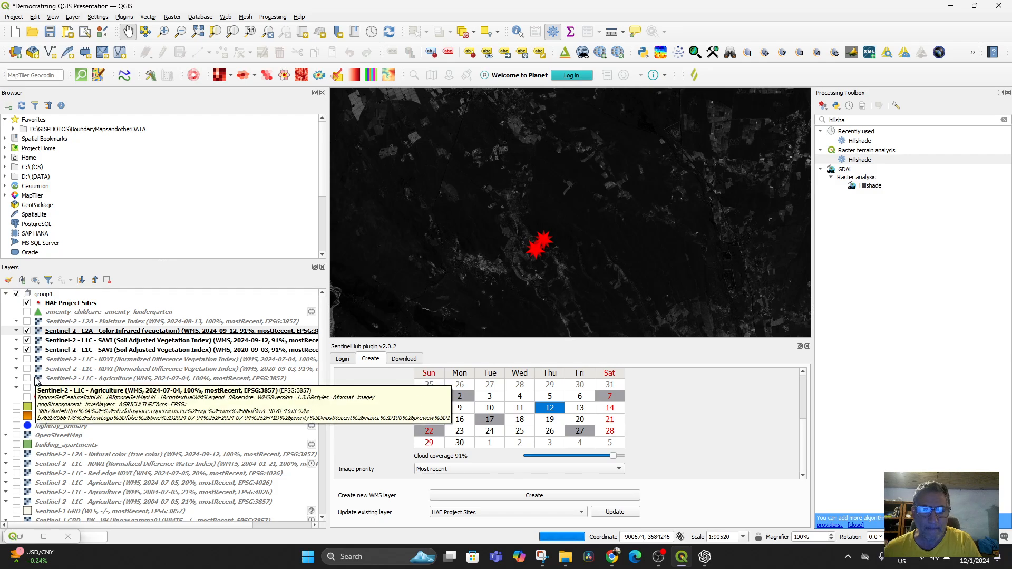
Hide both SAVI layers and examine the Color Infrared vegetation around the two HAF project sites
{"action": "left_click", "coordinate": [28, 340]}
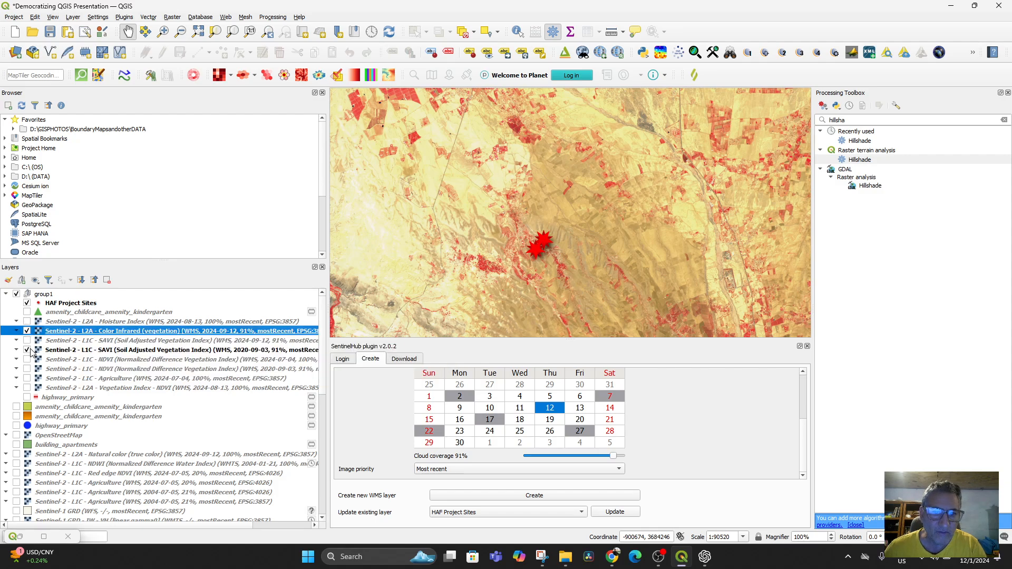
{"action": "left_click", "coordinate": [27, 350]}
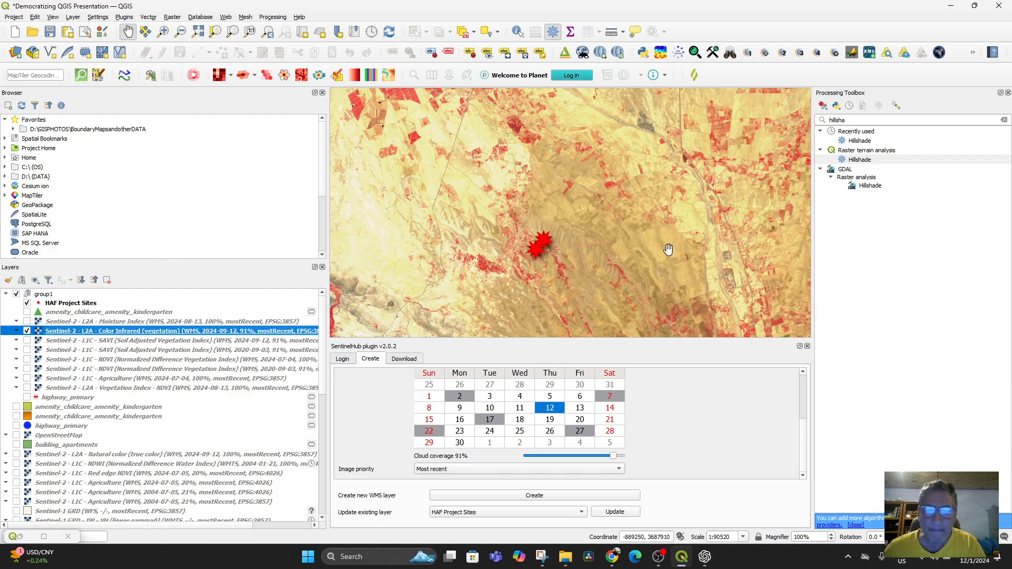
{"action": "scroll", "coordinate": [606, 264], "scroll_direction": "down", "scroll_amount": 1}
{"action": "scroll", "coordinate": [608, 285], "scroll_direction": "up", "scroll_amount": 2}
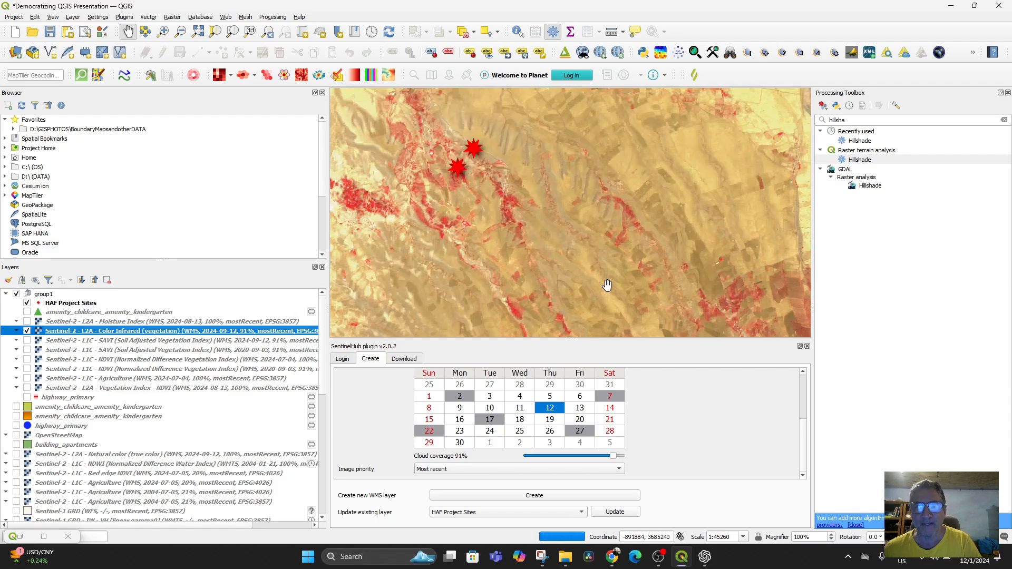
{"action": "left_click_drag", "start_coordinate": [560, 258], "coordinate": [626, 288]}
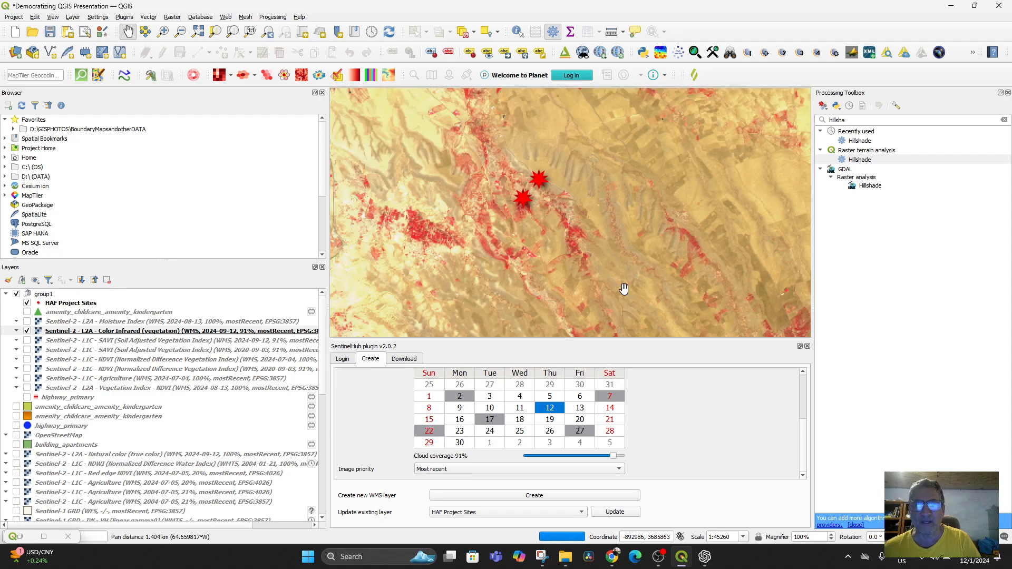
{"action": "left_click_drag", "start_coordinate": [580, 256], "coordinate": [612, 280]}
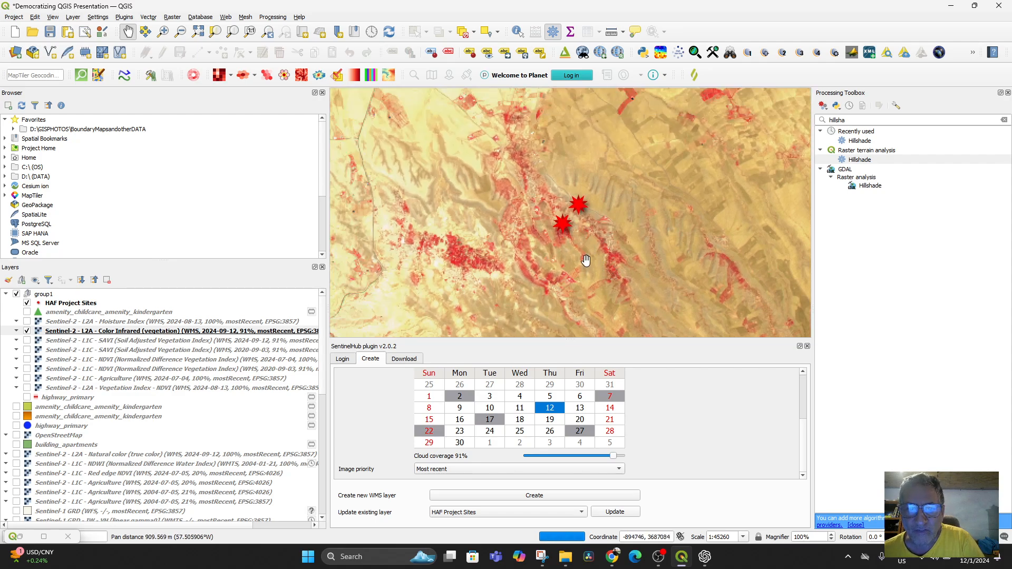
{"action": "scroll", "coordinate": [569, 249], "scroll_direction": "up", "scroll_amount": 2}
{"action": "left_click_drag", "start_coordinate": [570, 144], "coordinate": [583, 249]}
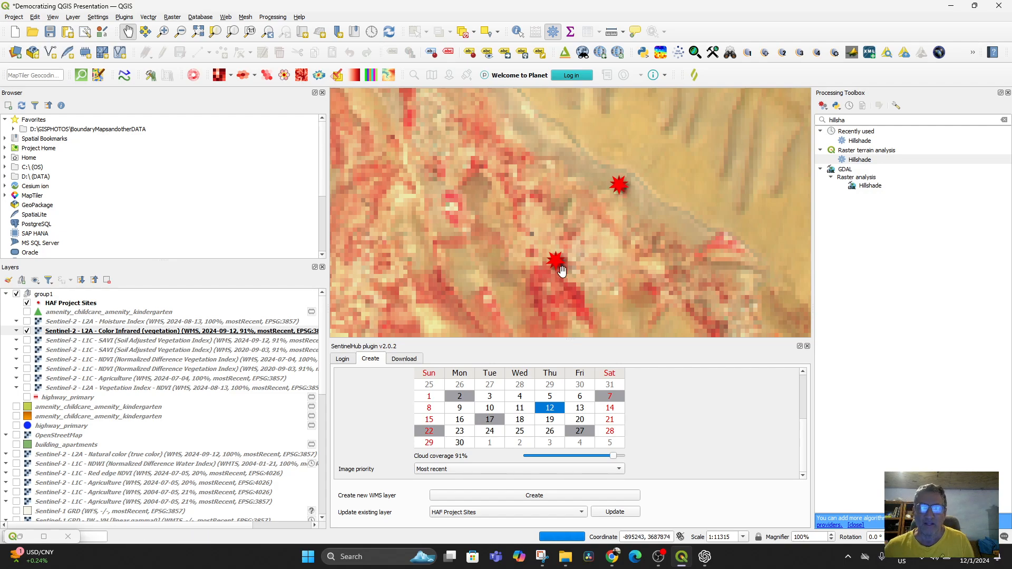
{"action": "left_click_drag", "start_coordinate": [565, 285], "coordinate": [594, 243]}
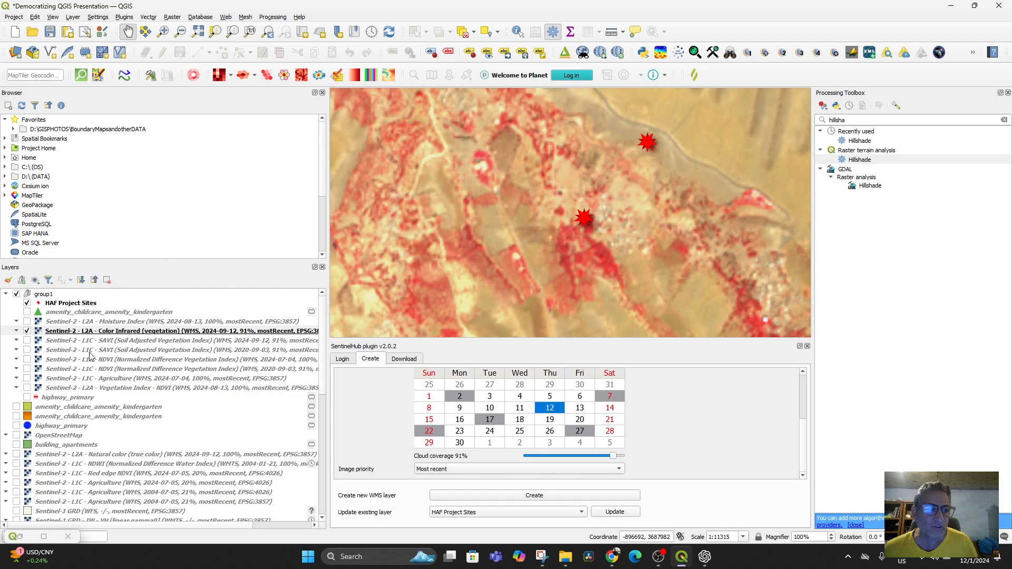
Examine the Color Infrared vegetation at close range around the southwestern HAF project site
{"action": "scroll", "coordinate": [580, 240], "scroll_direction": "up", "scroll_amount": 2}
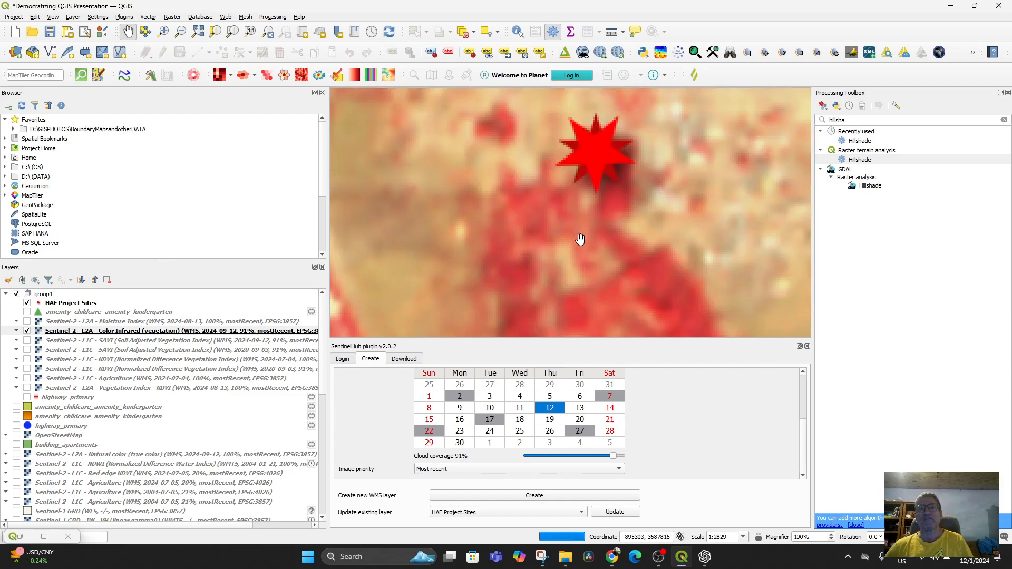
{"action": "left_click_drag", "start_coordinate": [596, 215], "coordinate": [596, 269]}
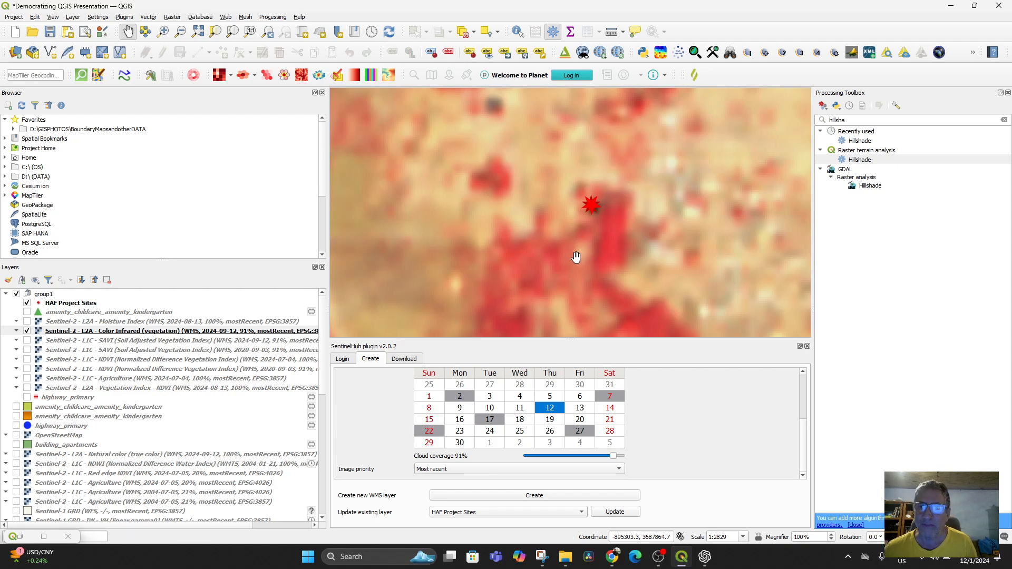
{"action": "left_click_drag", "start_coordinate": [594, 219], "coordinate": [596, 275]}
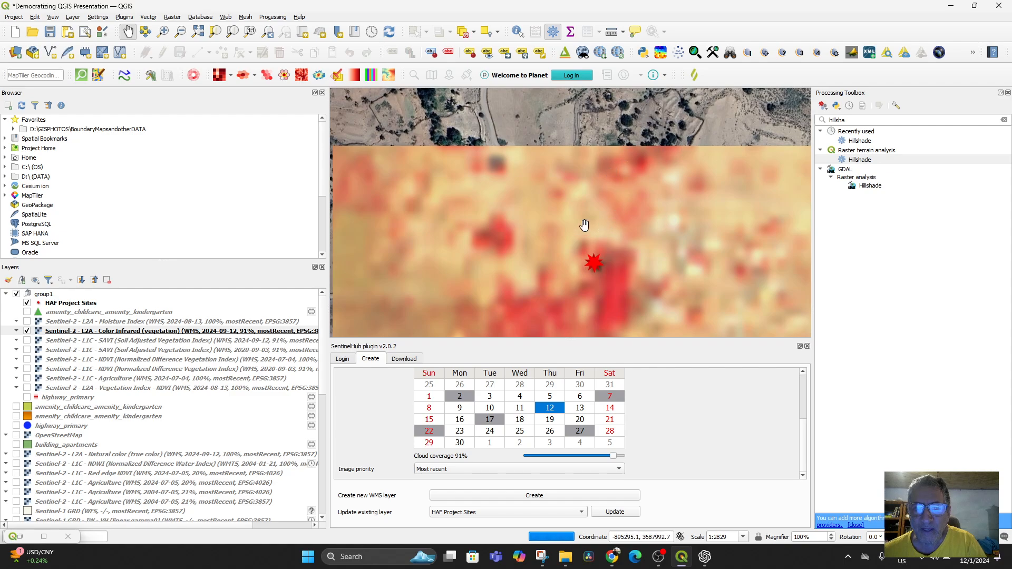
{"action": "left_click_drag", "start_coordinate": [584, 226], "coordinate": [581, 176]}
{"action": "scroll", "coordinate": [585, 260], "scroll_direction": "up", "scroll_amount": 1}
{"action": "scroll", "coordinate": [551, 282], "scroll_direction": "down", "scroll_amount": 1}
{"action": "left_click_drag", "start_coordinate": [574, 256], "coordinate": [619, 178]}
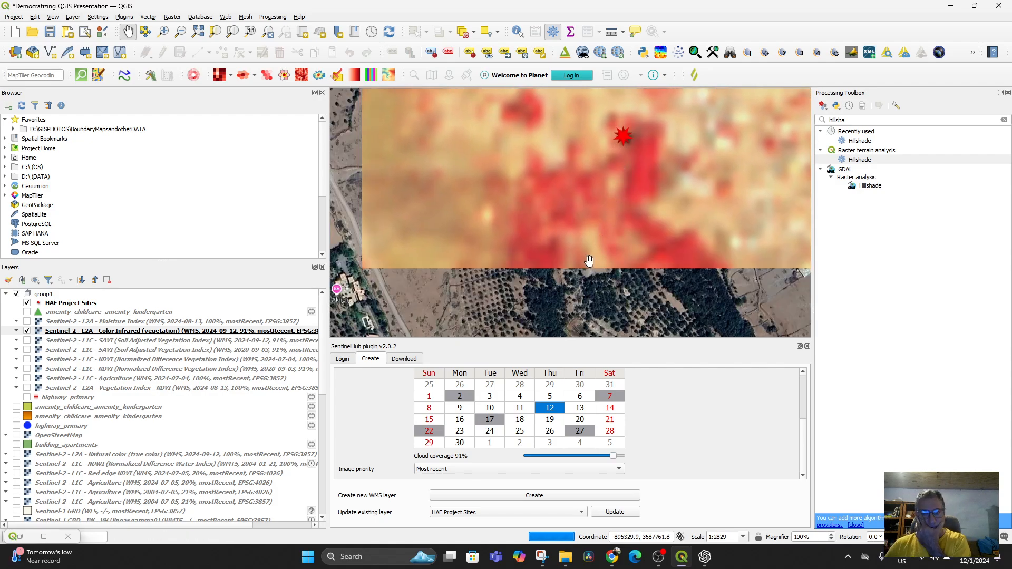
{"action": "scroll", "coordinate": [566, 262], "scroll_direction": "down", "scroll_amount": 1}
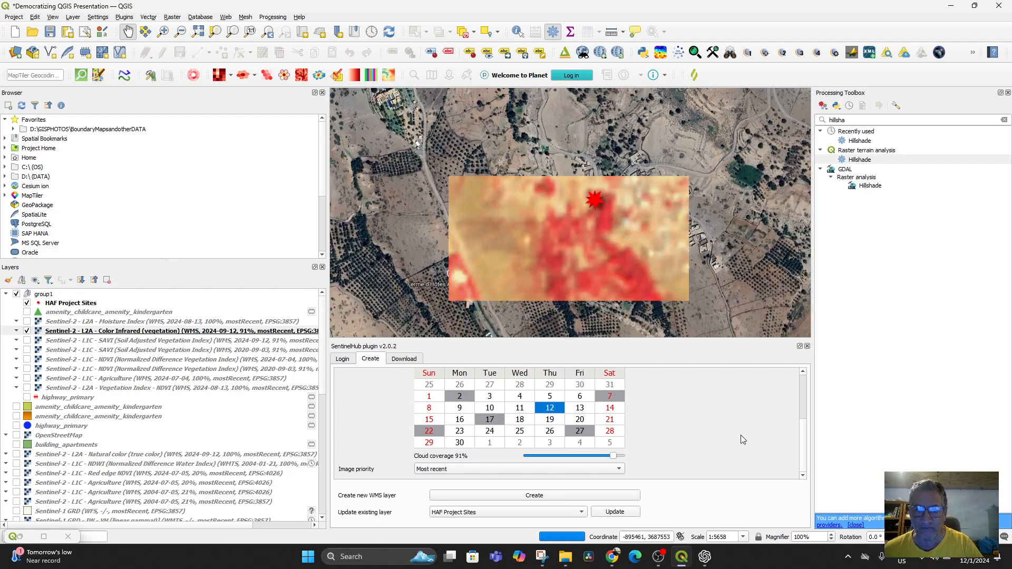
{"action": "scroll", "coordinate": [762, 435], "scroll_direction": "up", "scroll_amount": 3}
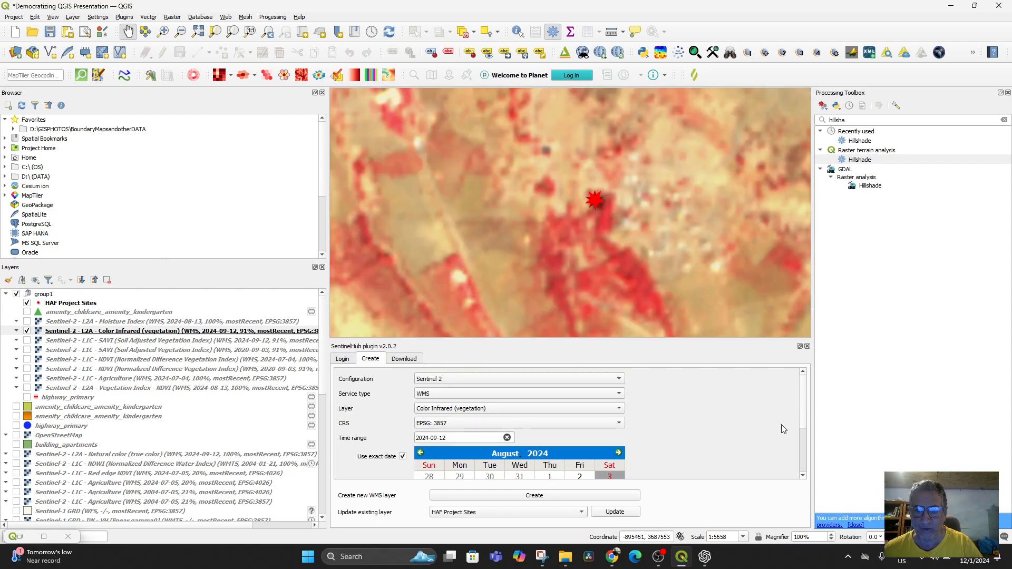
Check the SentinelHub calendar for available imagery dates in August 2004 and August 2014
{"action": "left_click", "coordinate": [548, 453]}
{"action": "type", "text": "2"}
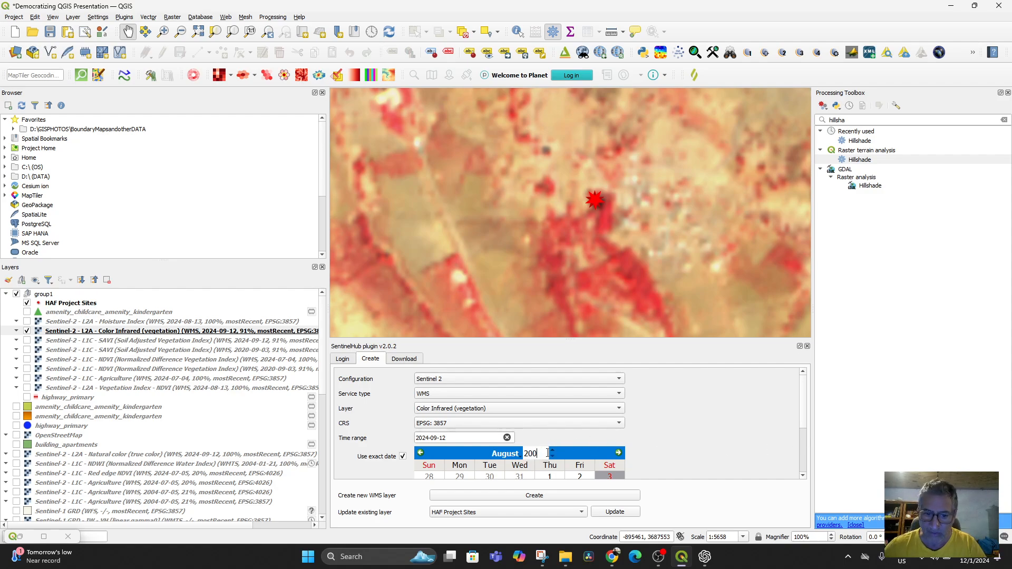
{"action": "key", "text": "Return"}
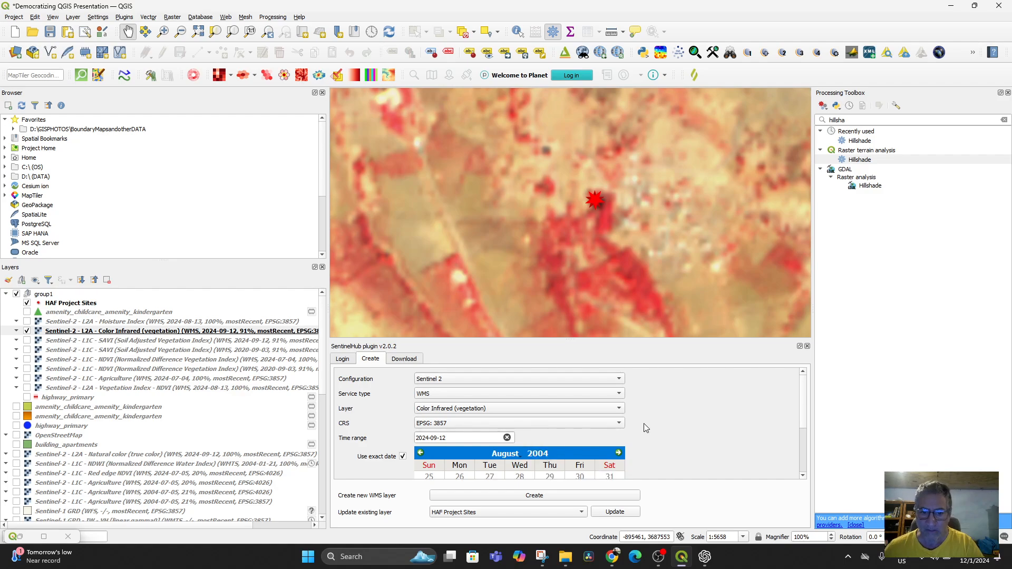
{"action": "scroll", "coordinate": [659, 427], "scroll_direction": "down", "scroll_amount": 2}
{"action": "left_click", "coordinate": [540, 391]}
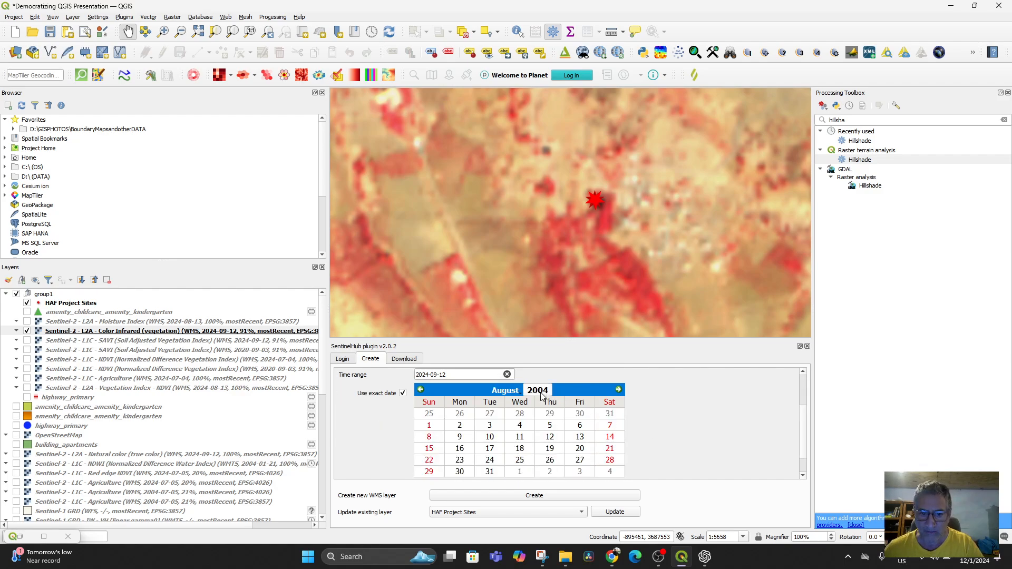
{"action": "type", "text": "20"}
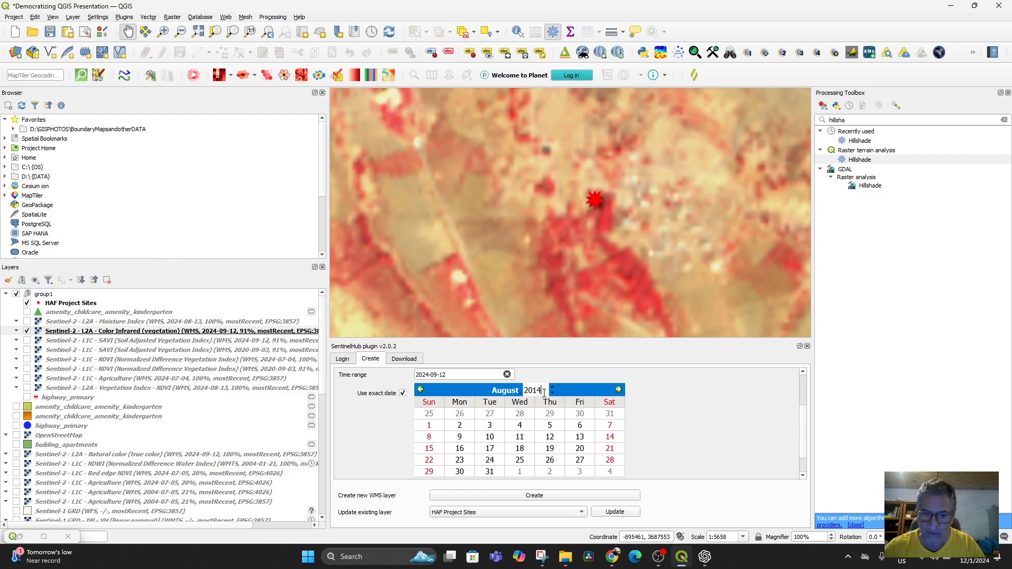
{"action": "key", "text": "Return"}
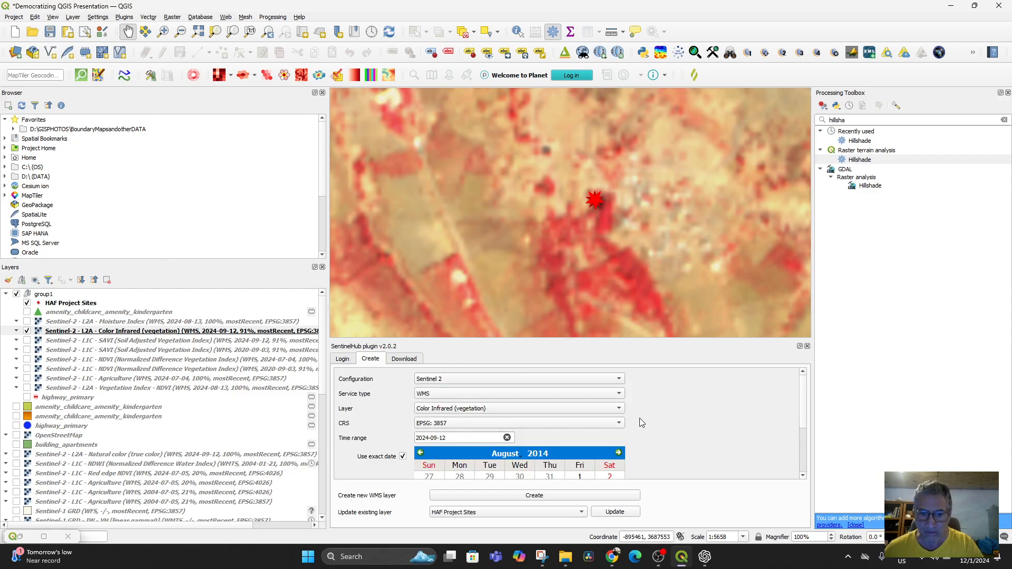
Set the calendar year to 2019 and check August for available imagery dates
{"action": "scroll", "coordinate": [640, 419], "scroll_direction": "down", "scroll_amount": 2}
{"action": "left_click", "coordinate": [538, 391]}
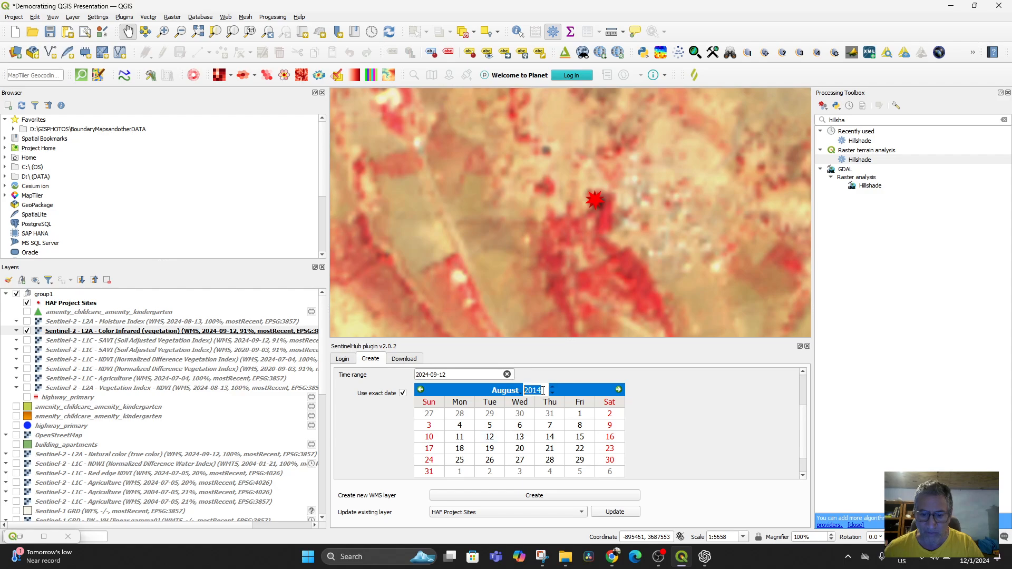
{"action": "key", "text": "BackSpace"}
{"action": "key", "text": "BackSpace"}
{"action": "type", "text": "19"}
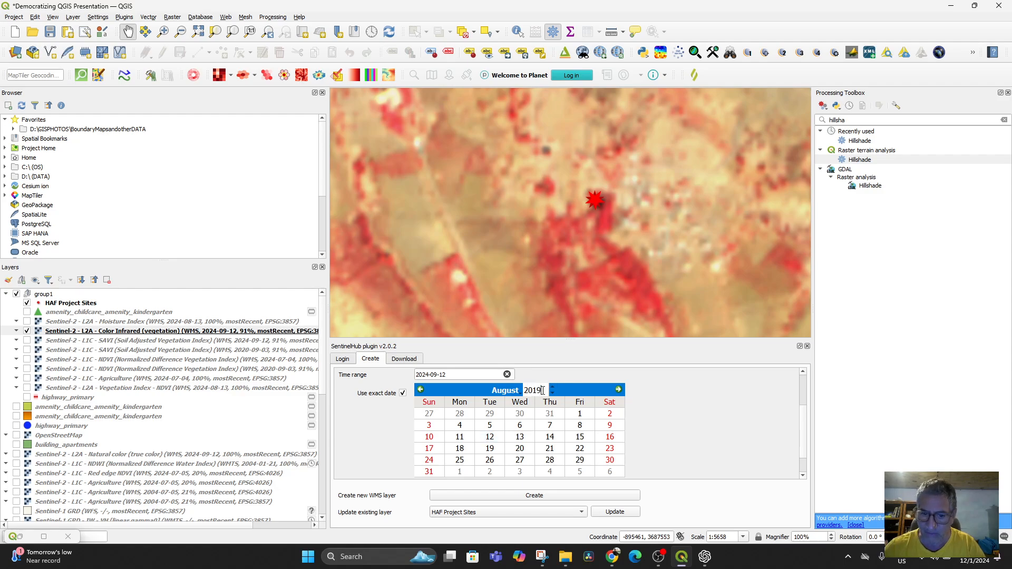
{"action": "key", "text": "Return"}
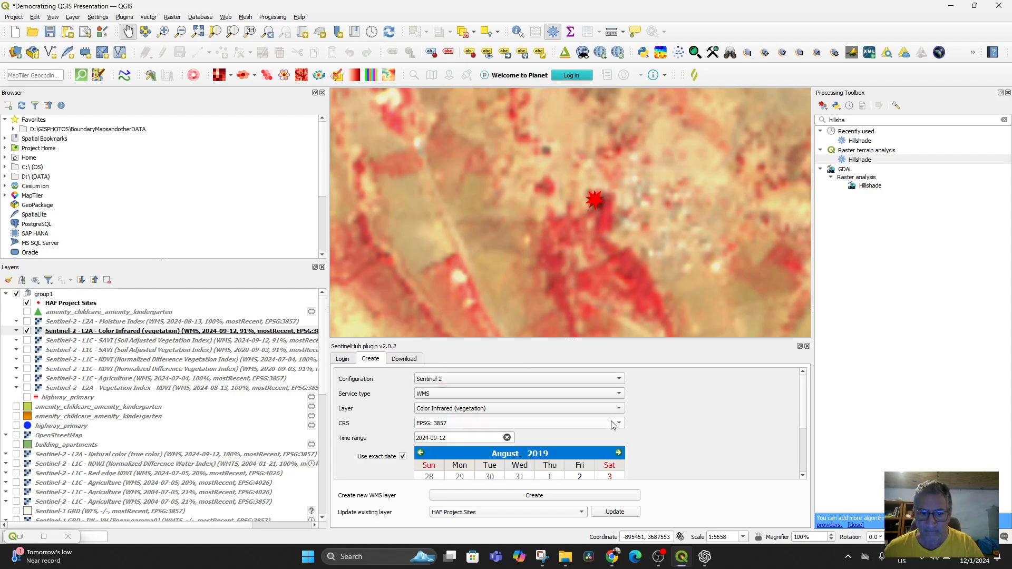
{"action": "scroll", "coordinate": [643, 415], "scroll_direction": "down", "scroll_amount": 2}
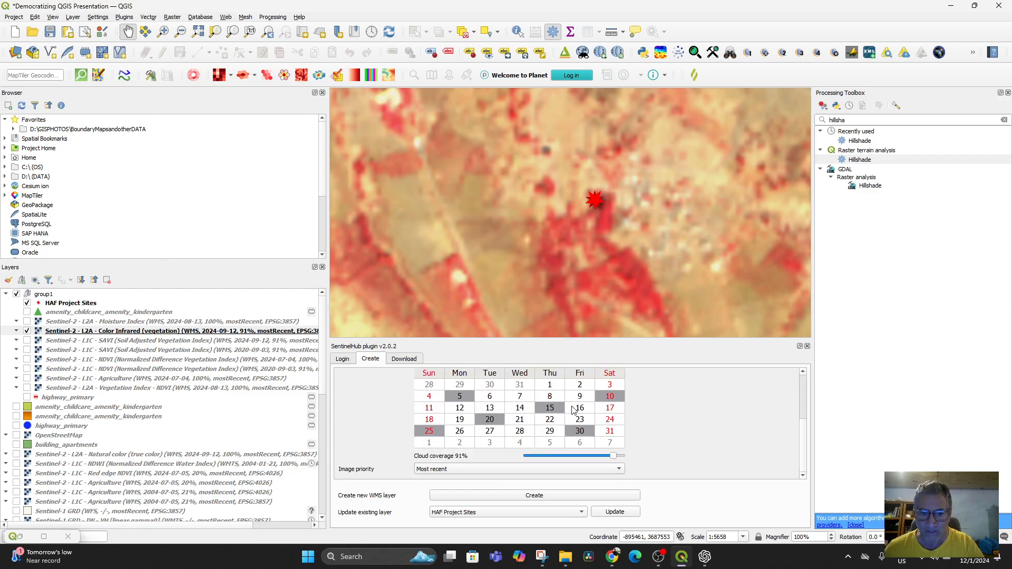
{"action": "scroll", "coordinate": [656, 405], "scroll_direction": "up", "scroll_amount": 3}
Move the calendar back to July 2015, checking July 2018 and July 2016 for available imagery on the way
{"action": "left_click", "coordinate": [545, 454]}
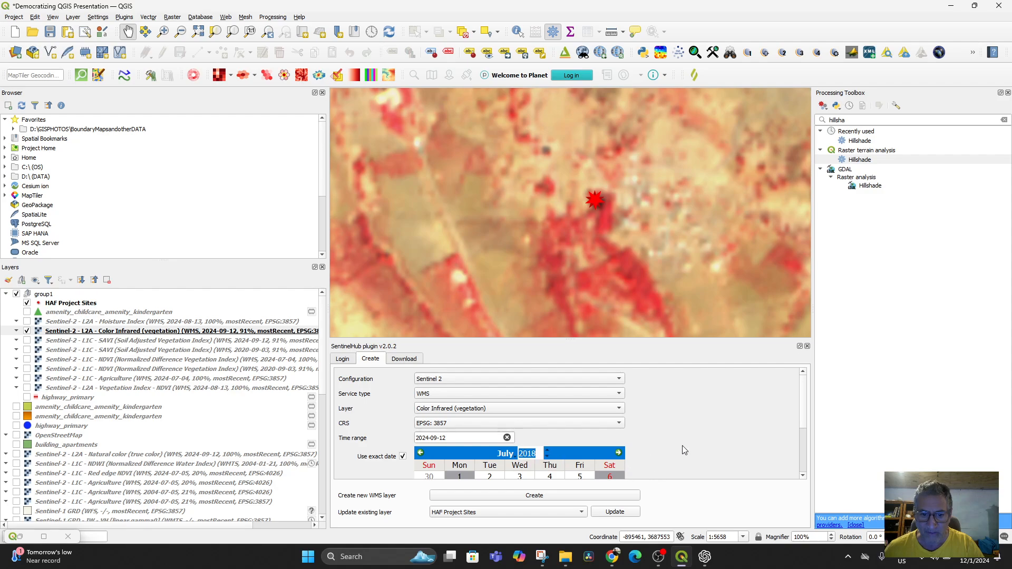
{"action": "scroll", "coordinate": [660, 426], "scroll_direction": "down", "scroll_amount": 2}
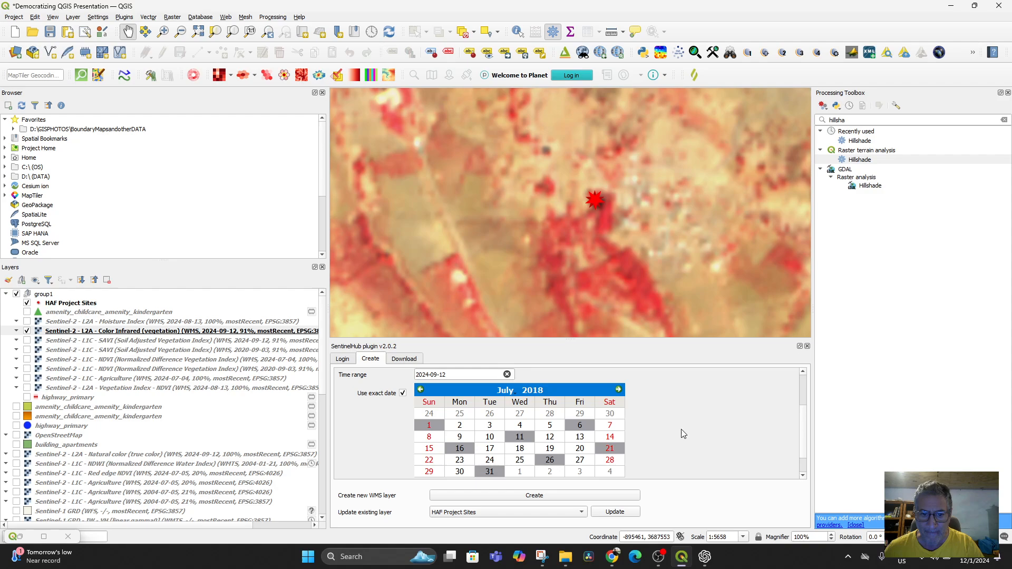
{"action": "left_click", "coordinate": [546, 393]}
{"action": "left_click", "coordinate": [546, 394]}
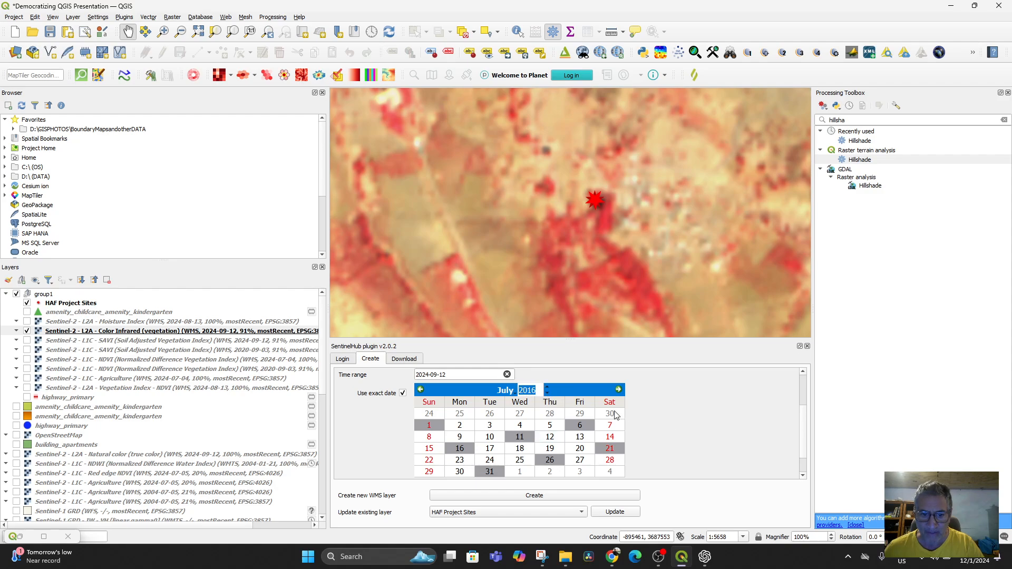
{"action": "left_click", "coordinate": [674, 423]}
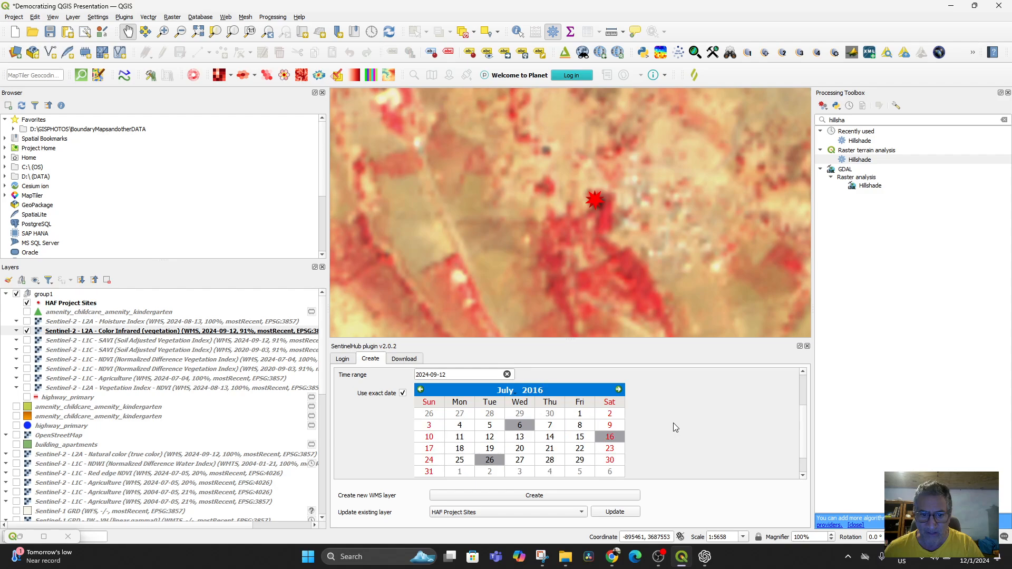
{"action": "left_click", "coordinate": [544, 392]}
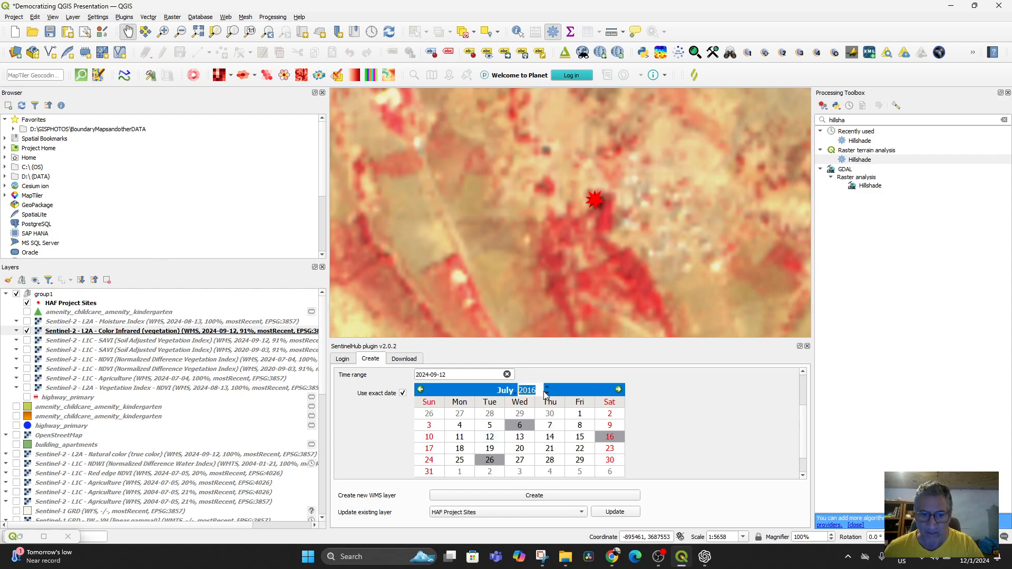
{"action": "left_click", "coordinate": [680, 429]}
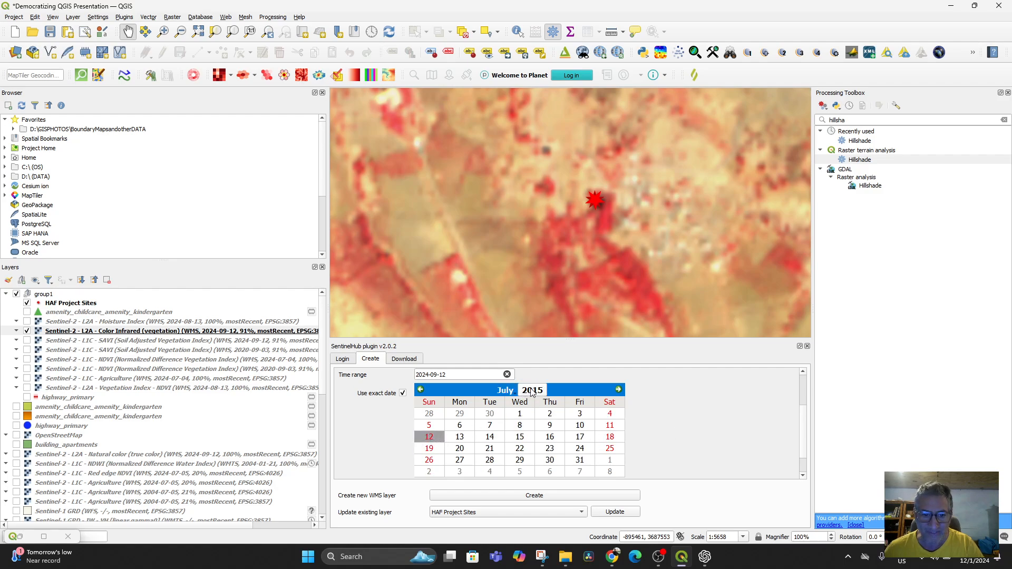
Set the calendar year to 2014 and check July for available imagery dates
{"action": "left_click", "coordinate": [545, 394]}
{"action": "left_click", "coordinate": [547, 394]}
{"action": "key", "text": "Return"}
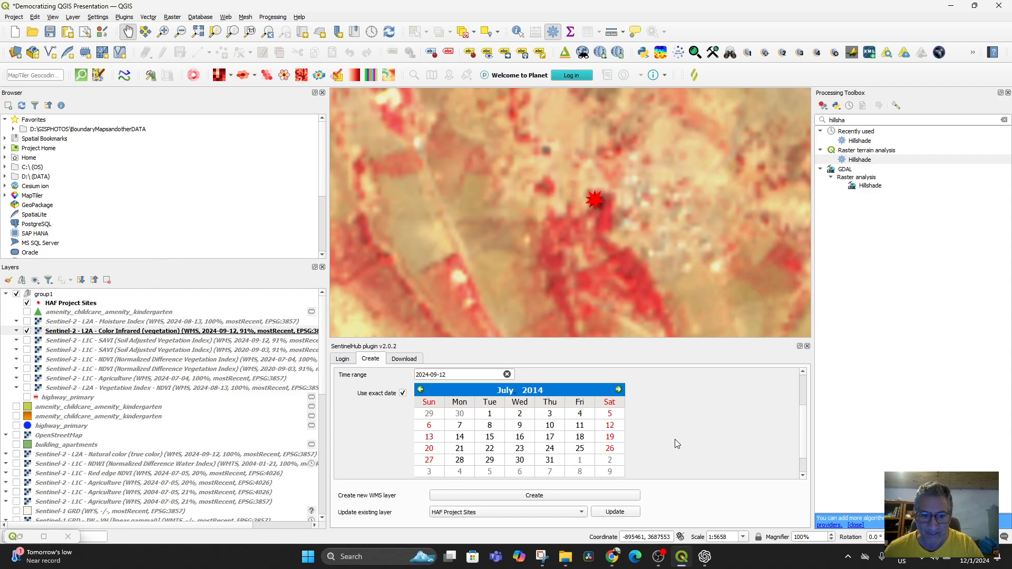
Create a new WMS layer of Color Infrared (vegetation) for the exact date 2015-07-12
{"action": "left_click", "coordinate": [548, 391]}
{"action": "key", "text": "Return"}
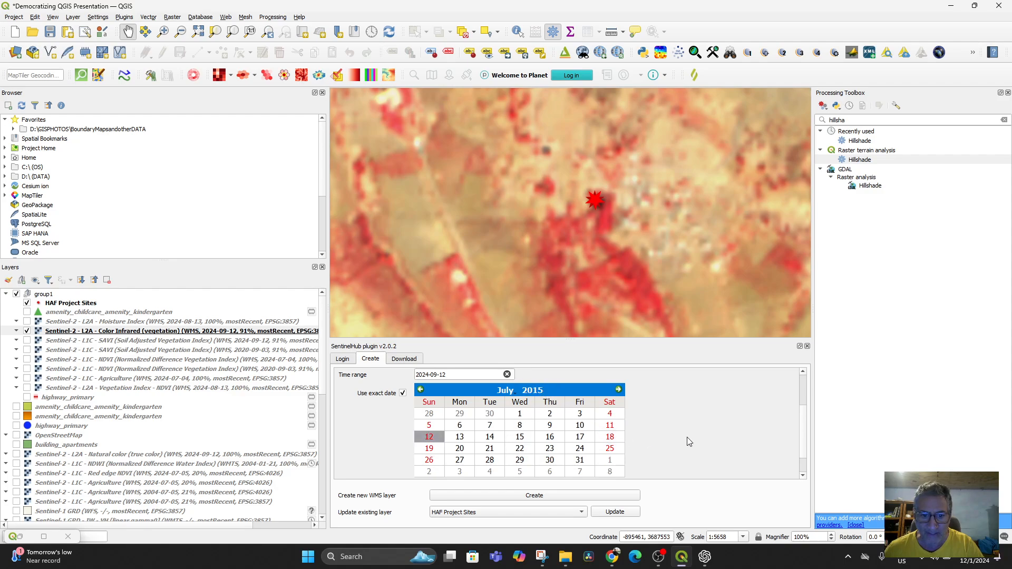
{"action": "left_click", "coordinate": [430, 437]}
{"action": "scroll", "coordinate": [727, 424], "scroll_direction": "down", "scroll_amount": 2}
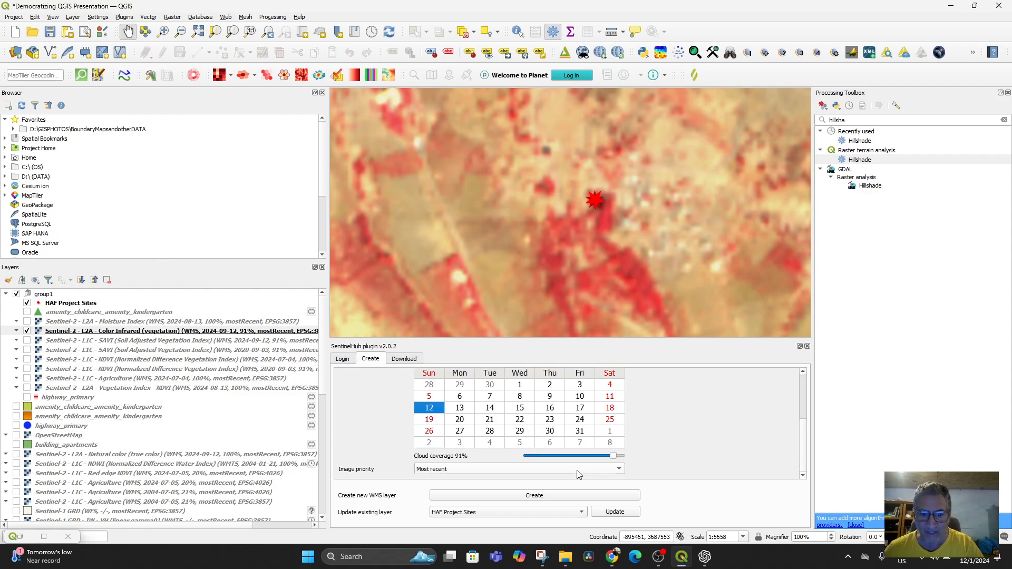
{"action": "left_click", "coordinate": [551, 497]}
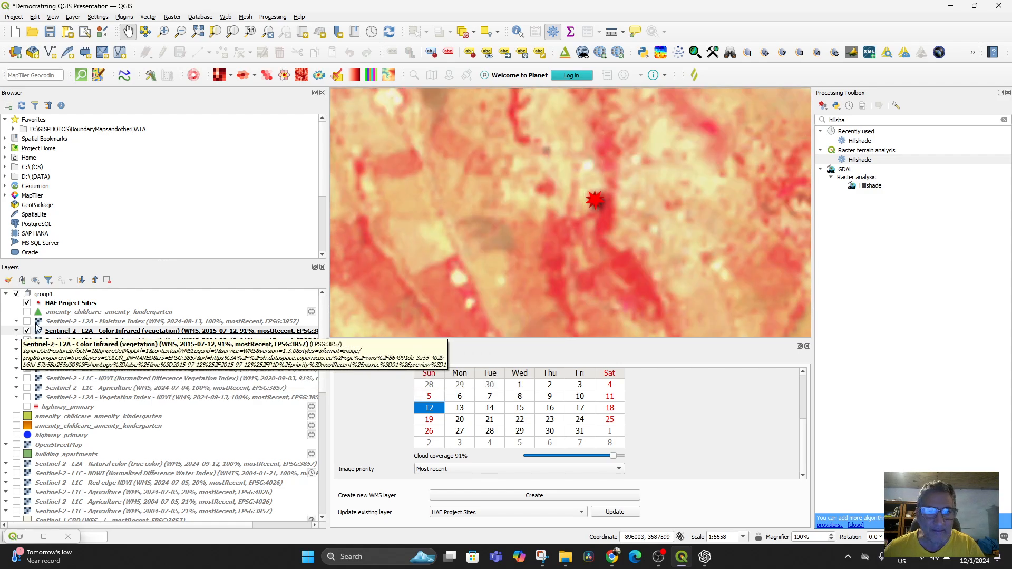
Move the 2015-07-12 Color Infrared layer below the 2024-09-12 one and toggle the upper layer to compare the vegetation
{"action": "left_click_drag", "start_coordinate": [109, 332], "coordinate": [114, 347]}
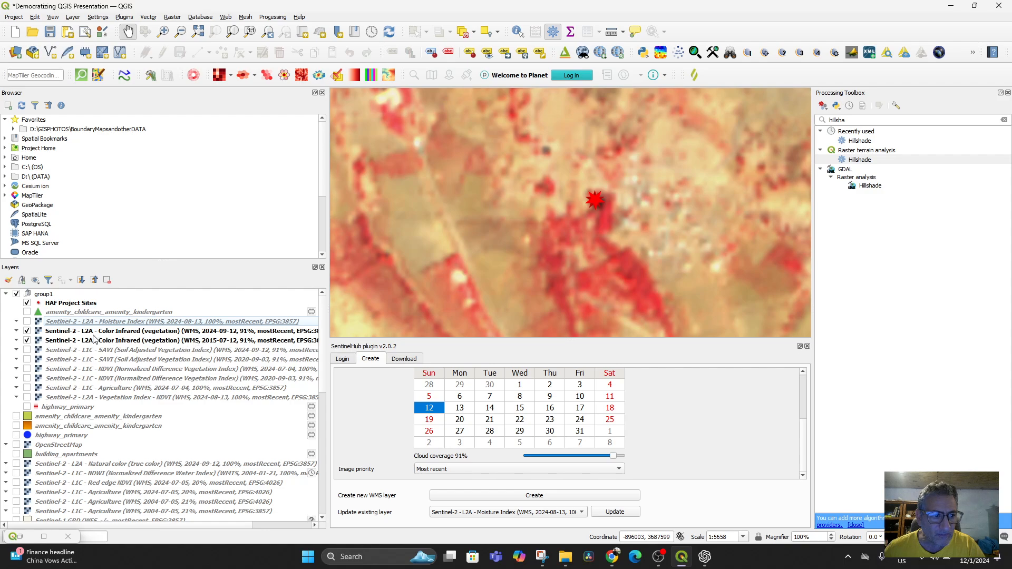
{"action": "left_click", "coordinate": [27, 331]}
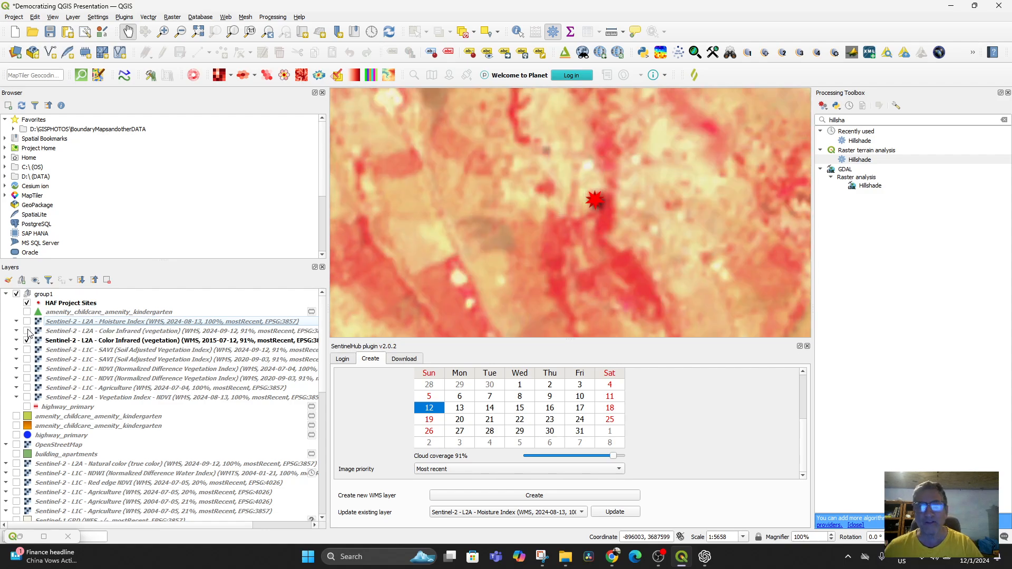
{"action": "left_click", "coordinate": [27, 332]}
{"action": "left_click", "coordinate": [28, 331]}
{"action": "left_click", "coordinate": [28, 331]}
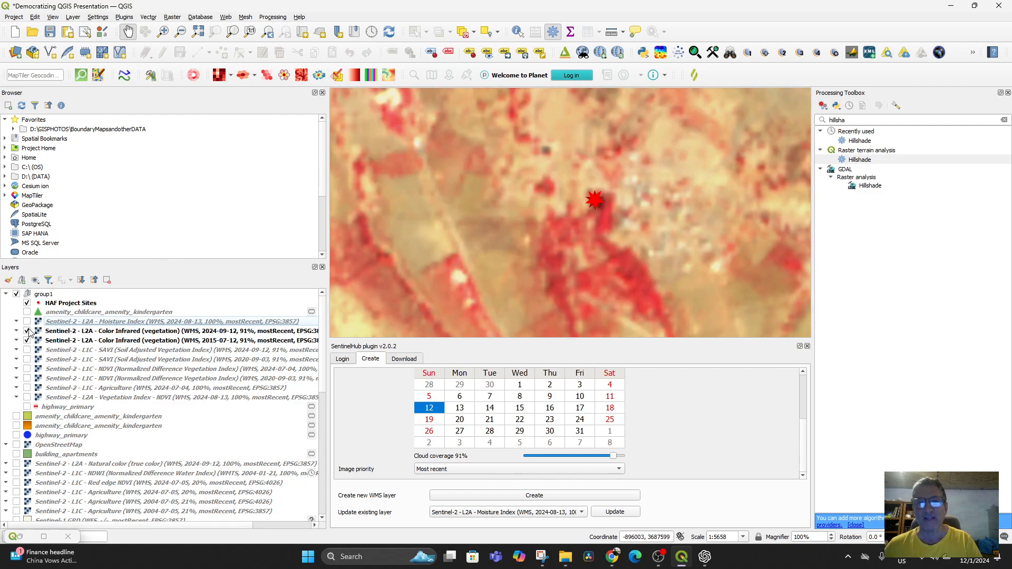
Compare the 2024-09-12 and 2015-07-12 Color Infrared vegetation around both HAF project sites by switching the 2024 layer's visibility
{"action": "scroll", "coordinate": [536, 209], "scroll_direction": "down", "scroll_amount": 2}
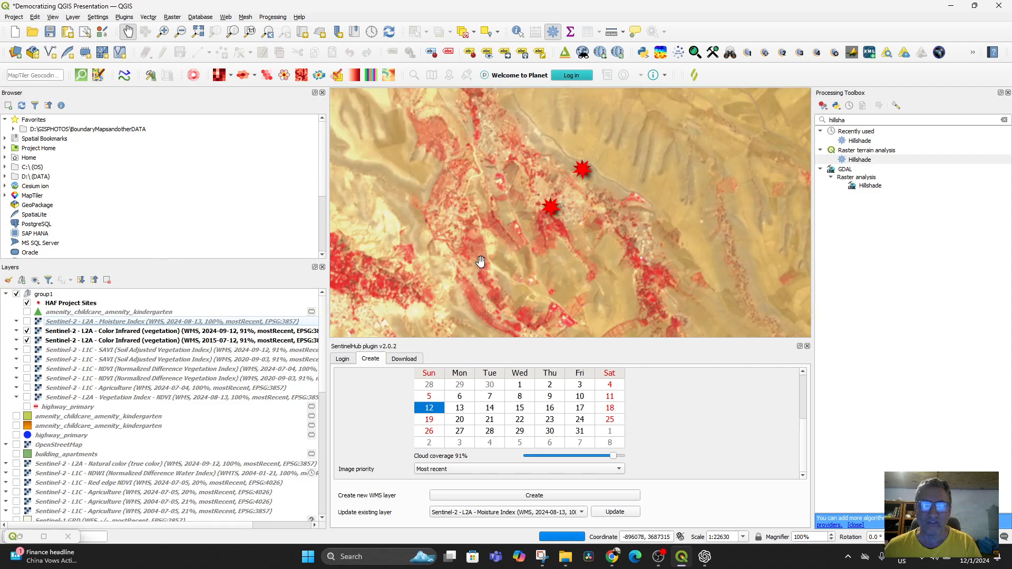
{"action": "left_click", "coordinate": [27, 331]}
{"action": "left_click", "coordinate": [27, 332]}
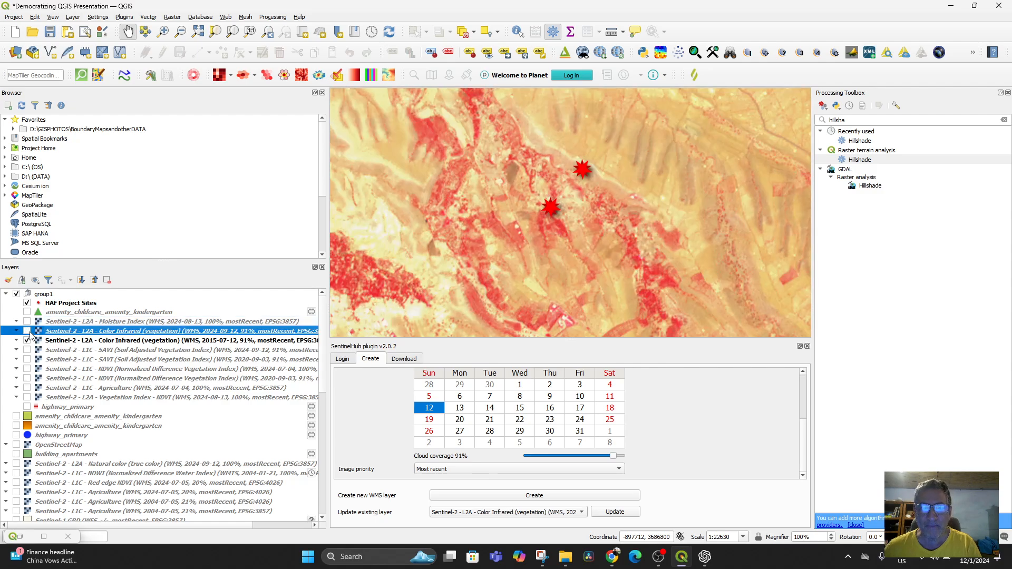
{"action": "left_click", "coordinate": [27, 332]}
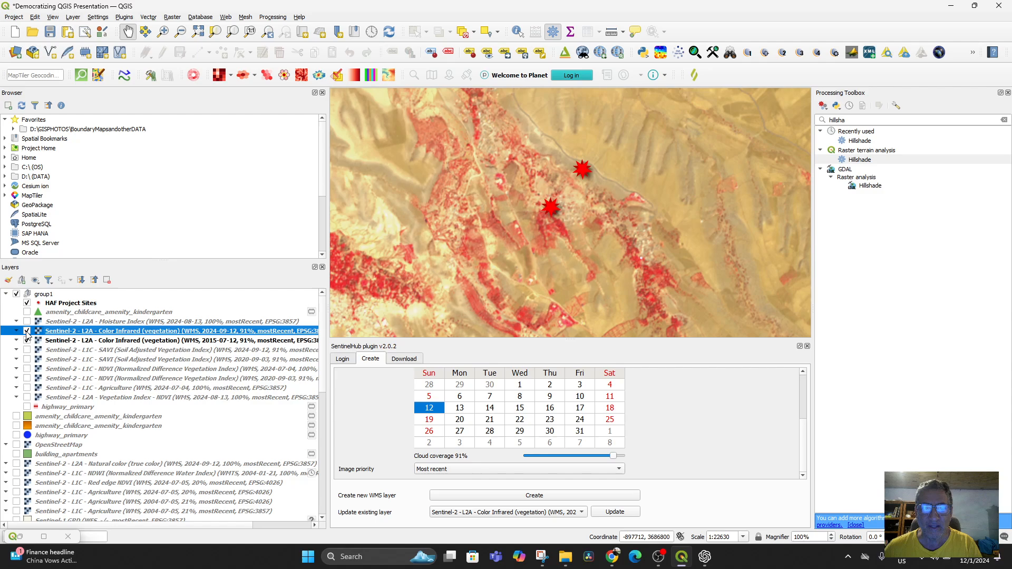
{"action": "left_click", "coordinate": [26, 331]}
{"action": "left_click", "coordinate": [27, 332]}
{"action": "left_click", "coordinate": [26, 332]}
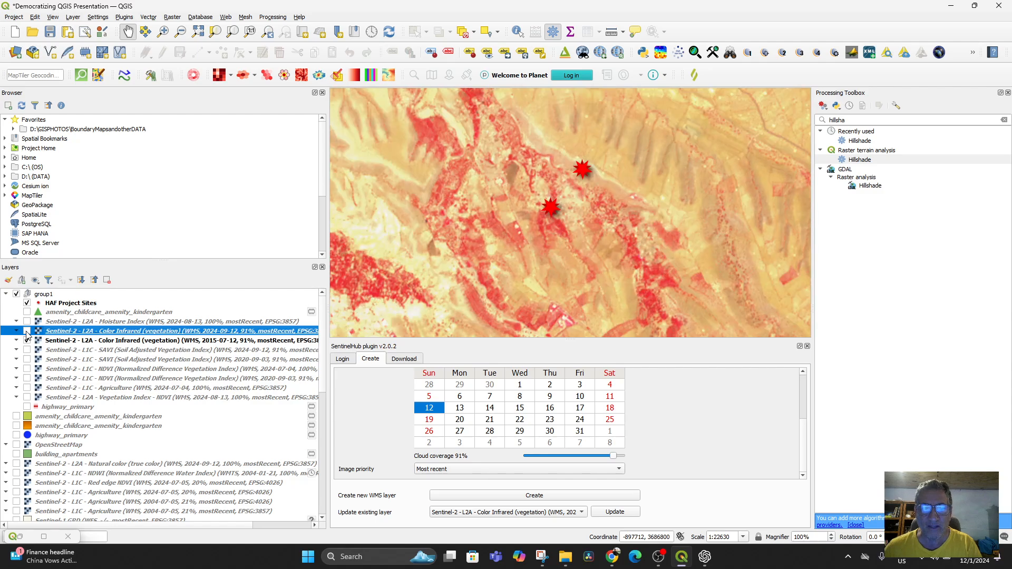
{"action": "left_click", "coordinate": [27, 332]}
{"action": "left_click", "coordinate": [27, 331]}
{"action": "left_click", "coordinate": [27, 332]}
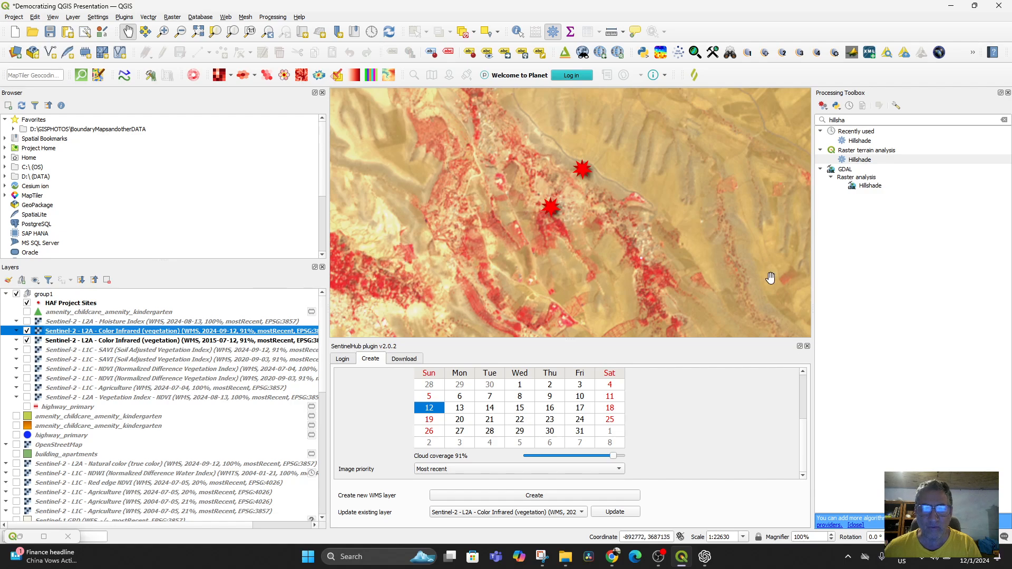
Narrow the Processing Toolbox to widen the map, and compare the 2024 and 2015 Color Infrared layers across the larger area
{"action": "left_click_drag", "start_coordinate": [814, 271], "coordinate": [956, 219]}
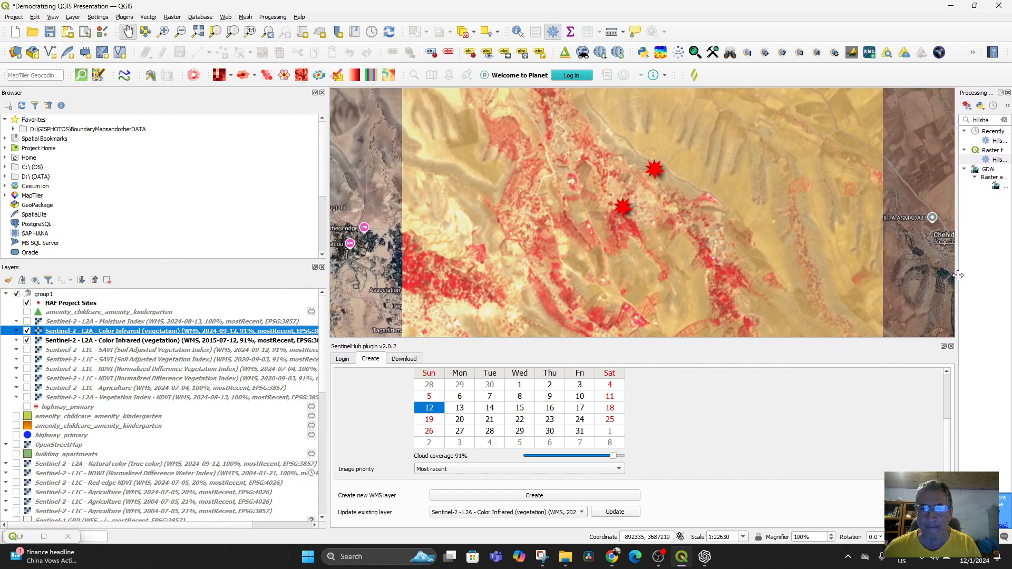
{"action": "left_click", "coordinate": [28, 331]}
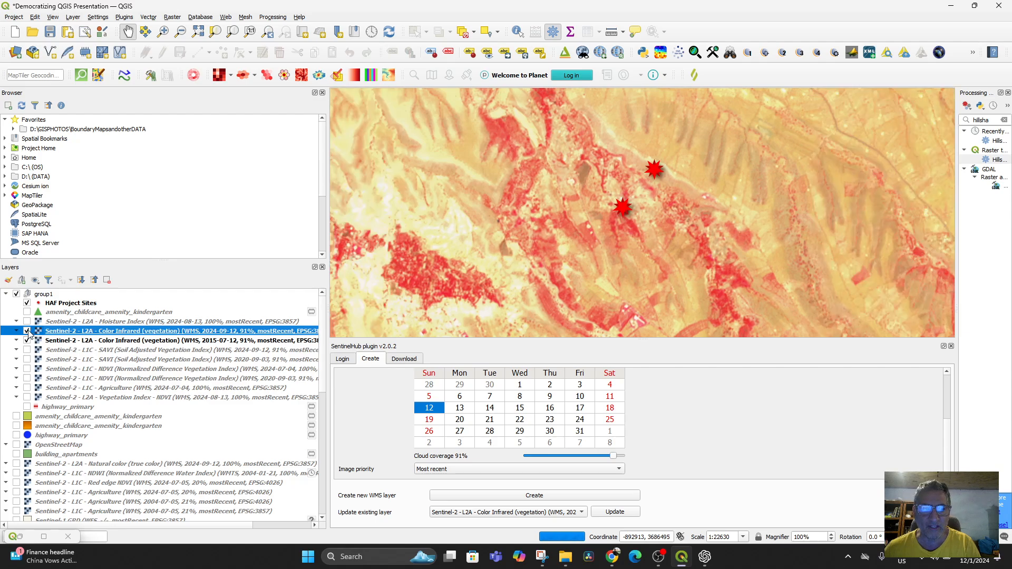
{"action": "left_click", "coordinate": [28, 331]}
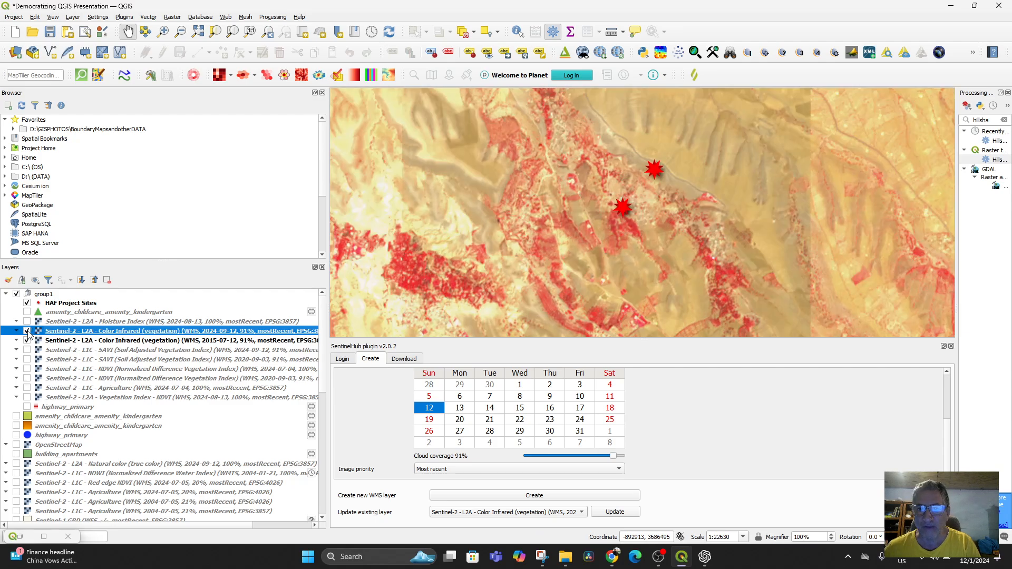
{"action": "left_click", "coordinate": [28, 331]}
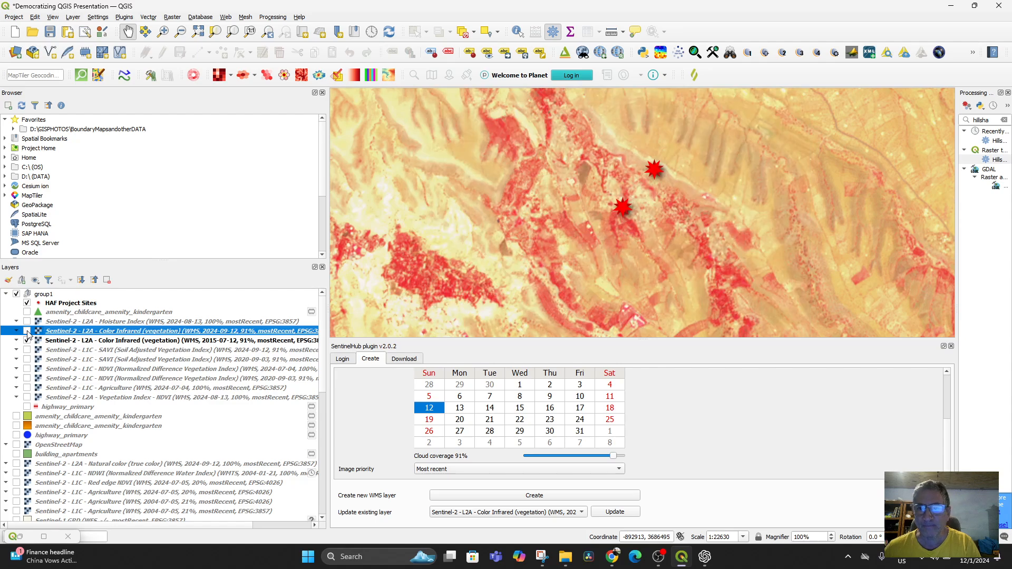
{"action": "left_click", "coordinate": [27, 331]}
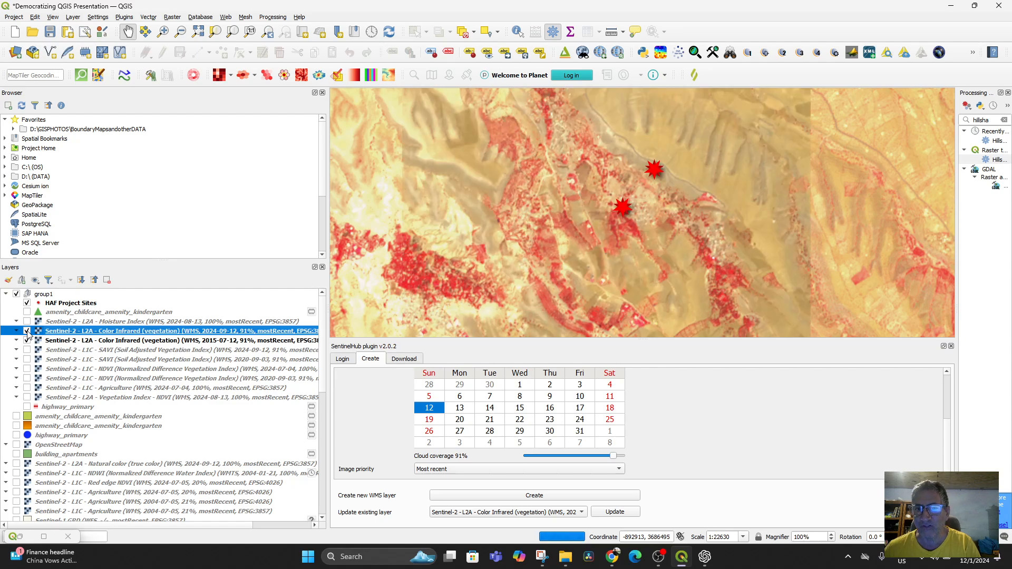
{"action": "left_click", "coordinate": [28, 331]}
{"action": "left_click", "coordinate": [28, 331]}
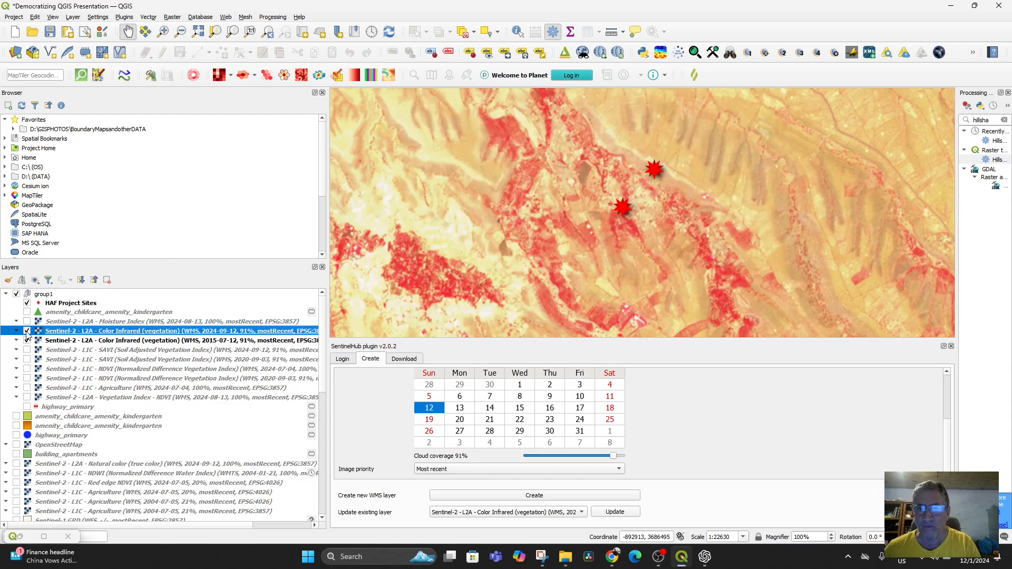
{"action": "left_click", "coordinate": [28, 331]}
{"action": "left_click", "coordinate": [27, 331]}
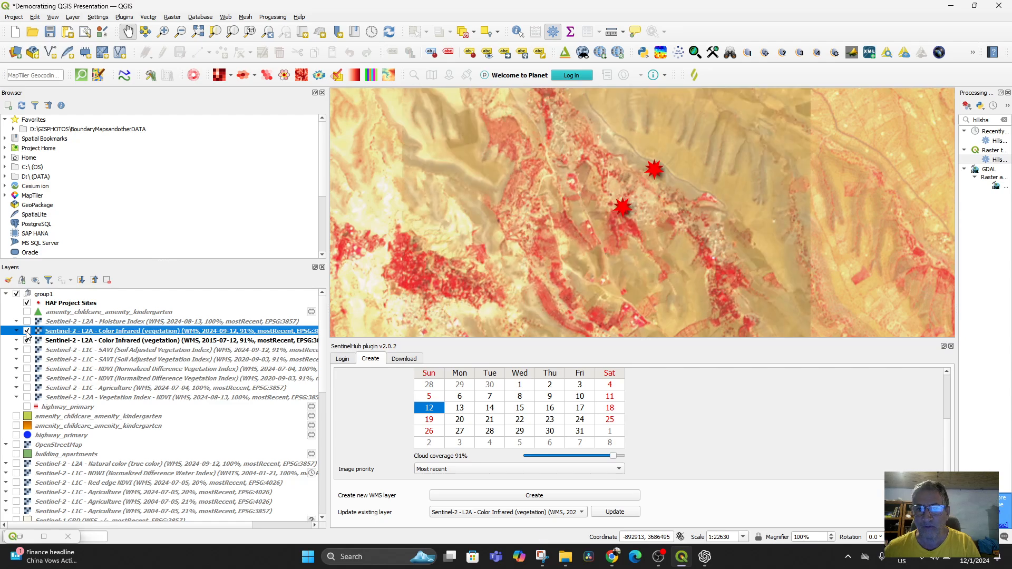
{"action": "left_click", "coordinate": [27, 331]}
{"action": "left_click", "coordinate": [28, 331]}
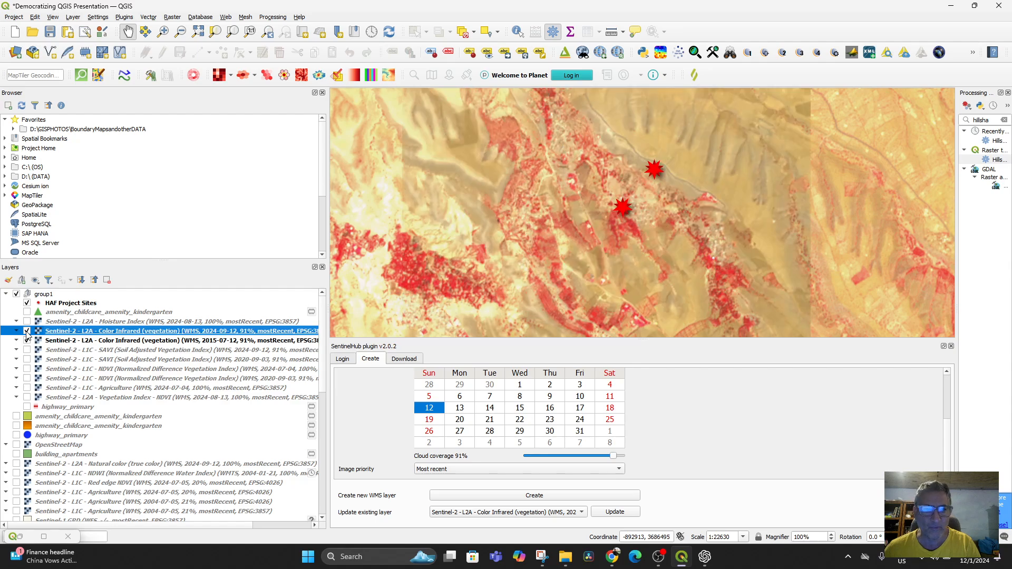
Compare the 2024-09-12 and 2015-07-12 Color Infrared layers by toggling the upper one, and review the SentinelHub layer creation settings
{"action": "left_click", "coordinate": [27, 331]}
{"action": "left_click", "coordinate": [27, 331]}
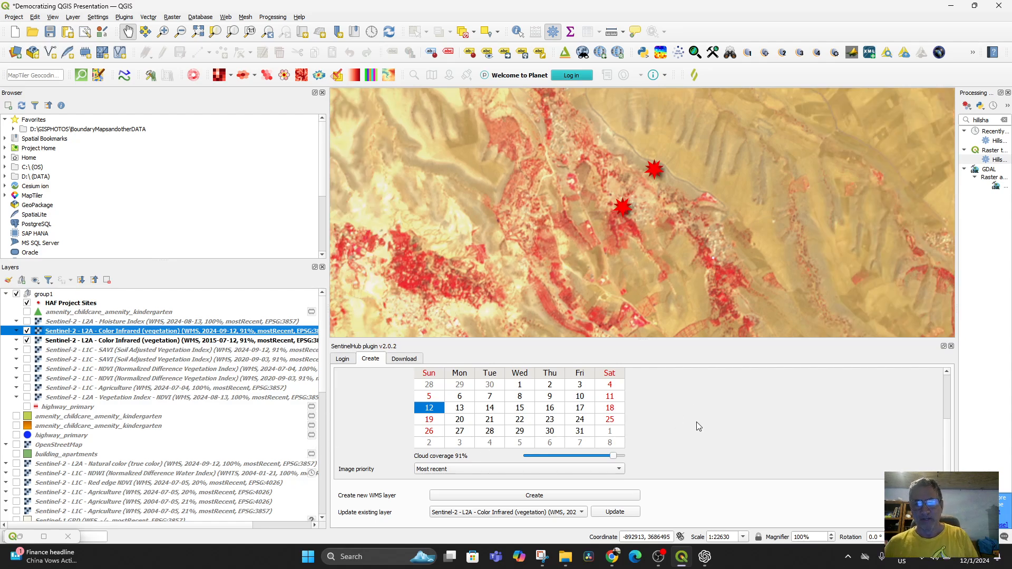
{"action": "scroll", "coordinate": [698, 426], "scroll_direction": "up", "scroll_amount": 3}
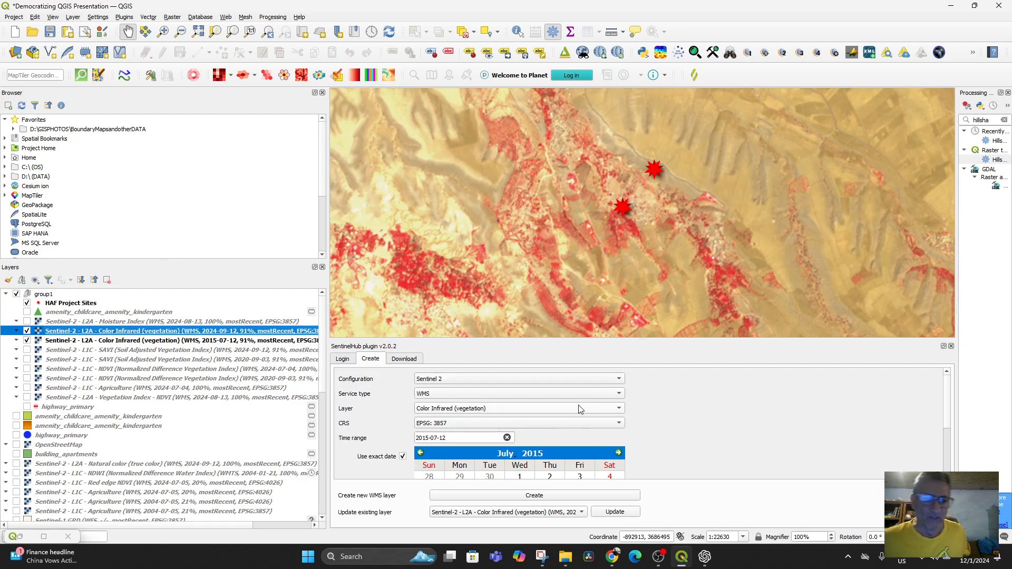
{"action": "scroll", "coordinate": [672, 432], "scroll_direction": "down", "scroll_amount": 3}
{"action": "scroll", "coordinate": [679, 446], "scroll_direction": "up", "scroll_amount": 3}
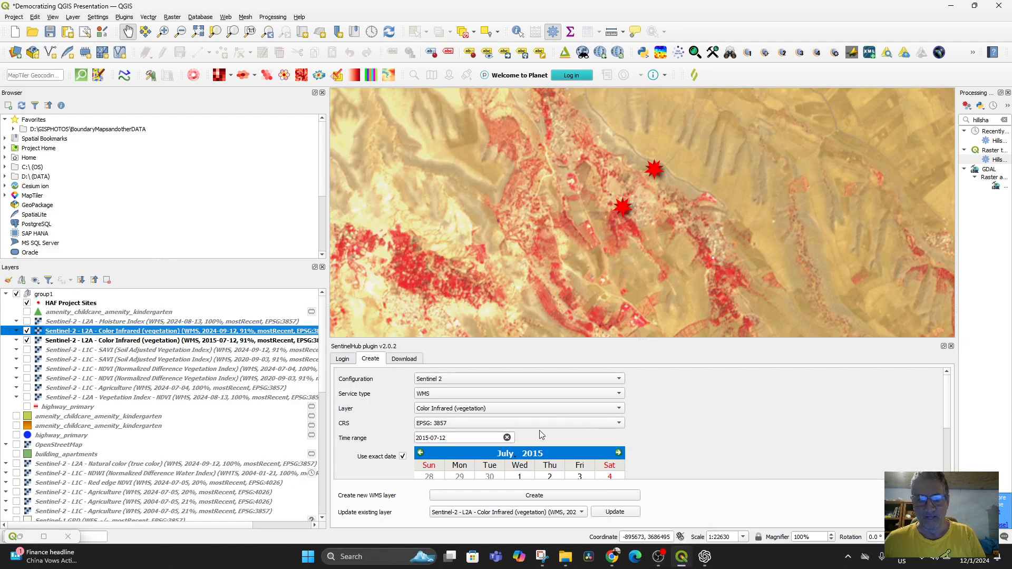
{"action": "scroll", "coordinate": [653, 441], "scroll_direction": "down", "scroll_amount": 3}
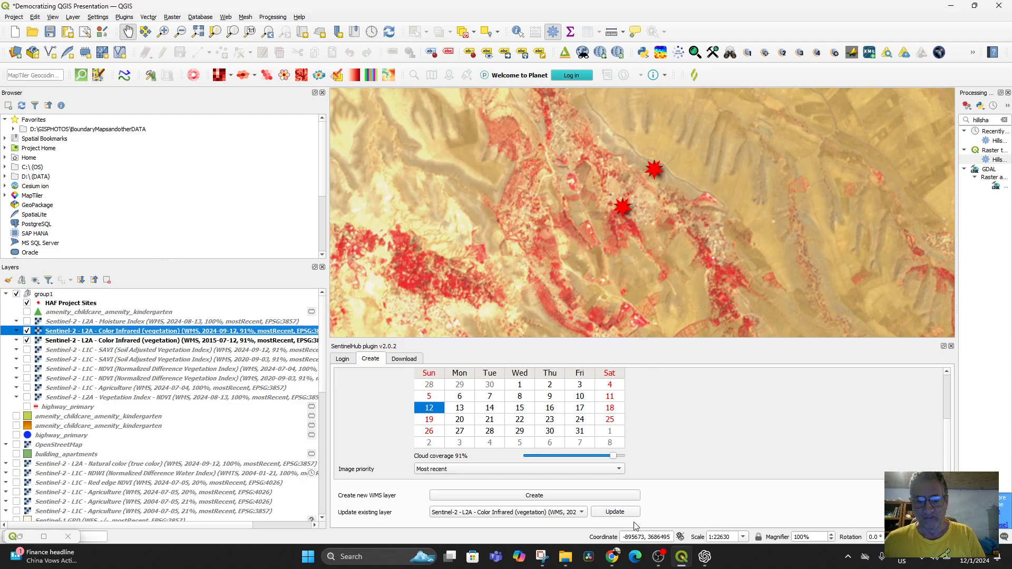
Switch to Chrome, open the Copernicus Browser from the Copernicus dashboard, and bring Morocco into the map view
{"action": "left_click", "coordinate": [612, 557]}
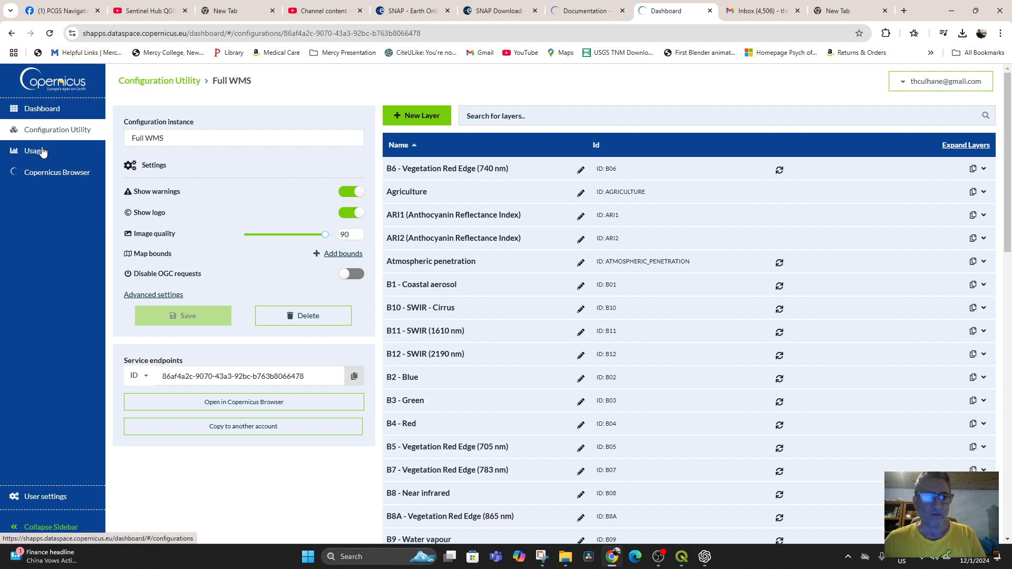
{"action": "left_click", "coordinate": [37, 180]}
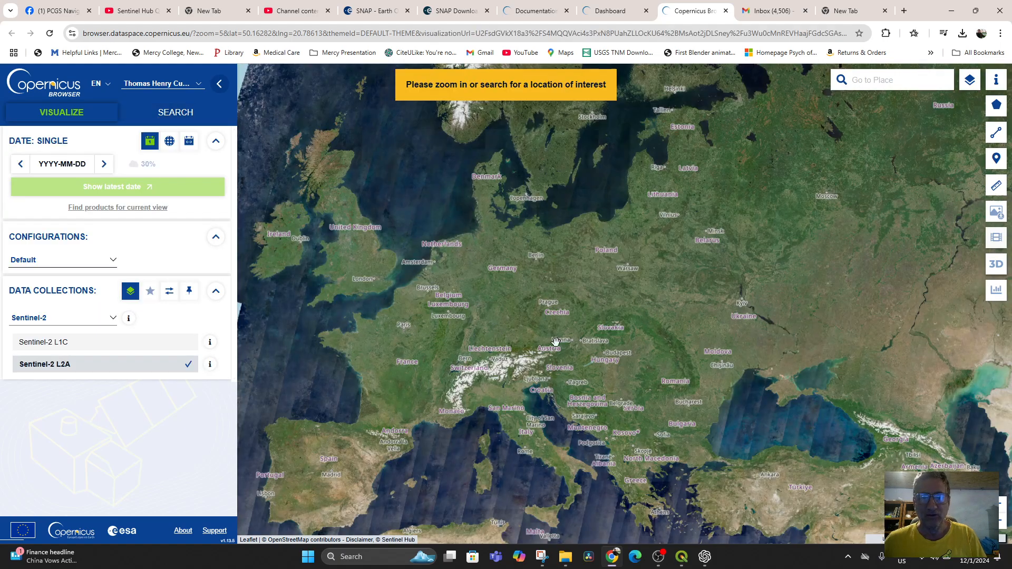
{"action": "left_click_drag", "start_coordinate": [556, 343], "coordinate": [713, 159]}
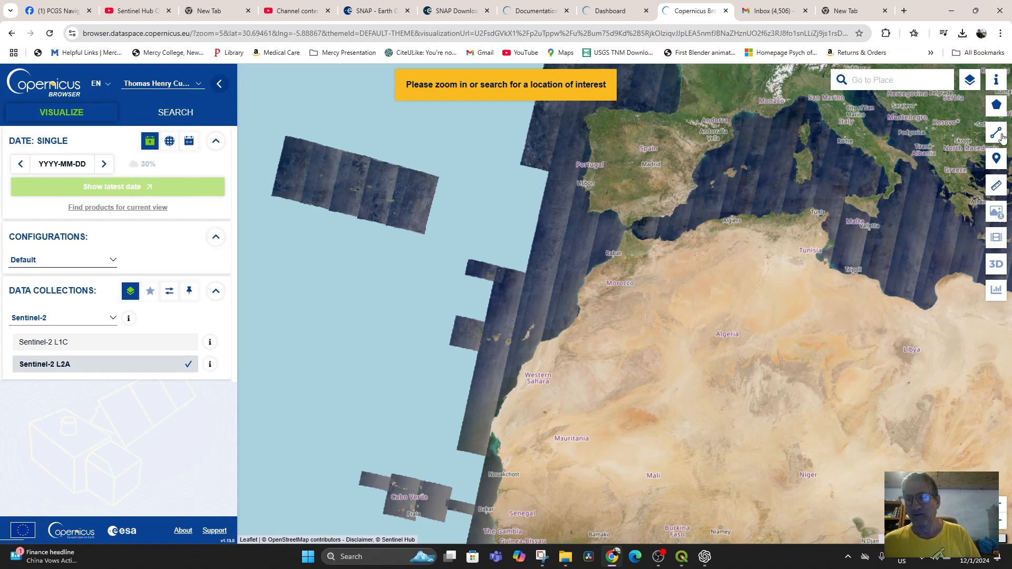
Look at the Copernicus Browser's image download option, close it, and view more of North Africa on the map
{"action": "left_click", "coordinate": [997, 213]}
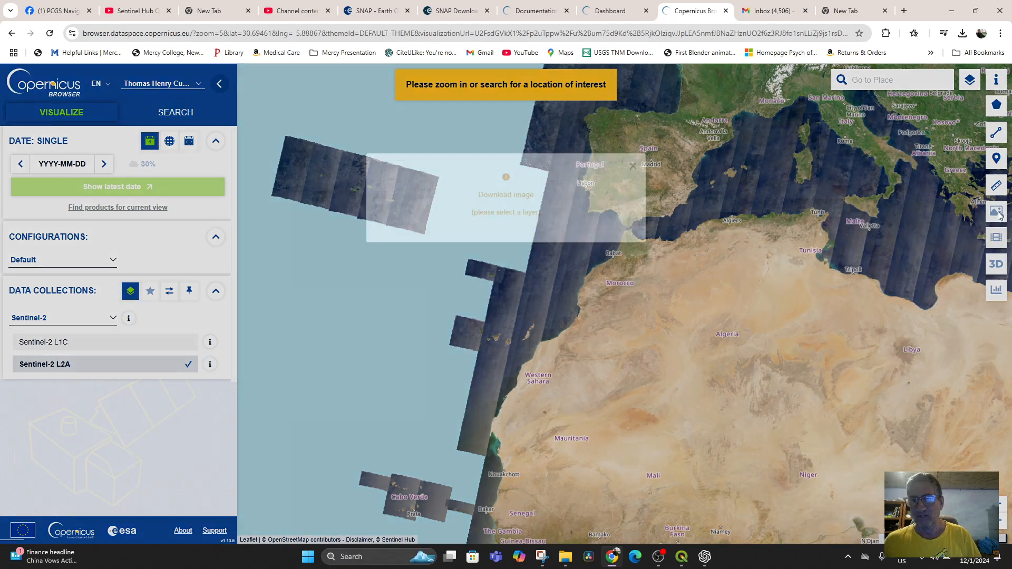
{"action": "left_click", "coordinate": [634, 176]}
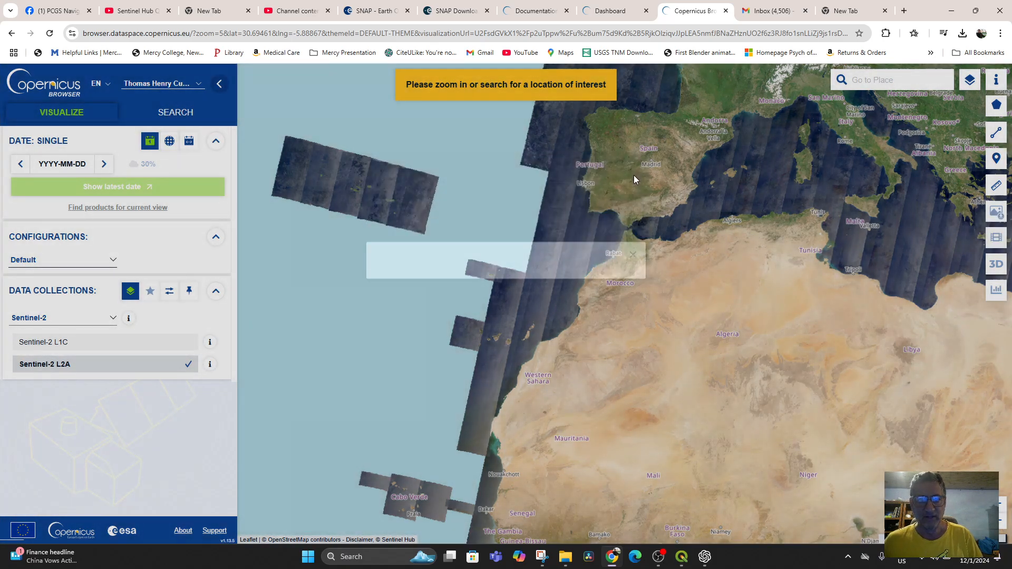
{"action": "left_click_drag", "start_coordinate": [608, 348], "coordinate": [528, 318]}
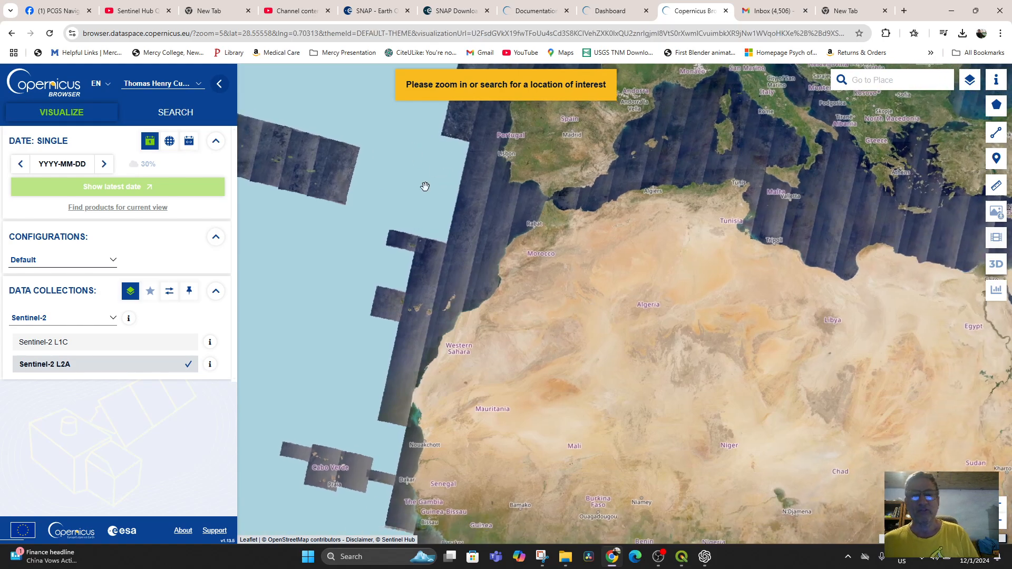
{"action": "mouse_move", "coordinate": [654, 563]}
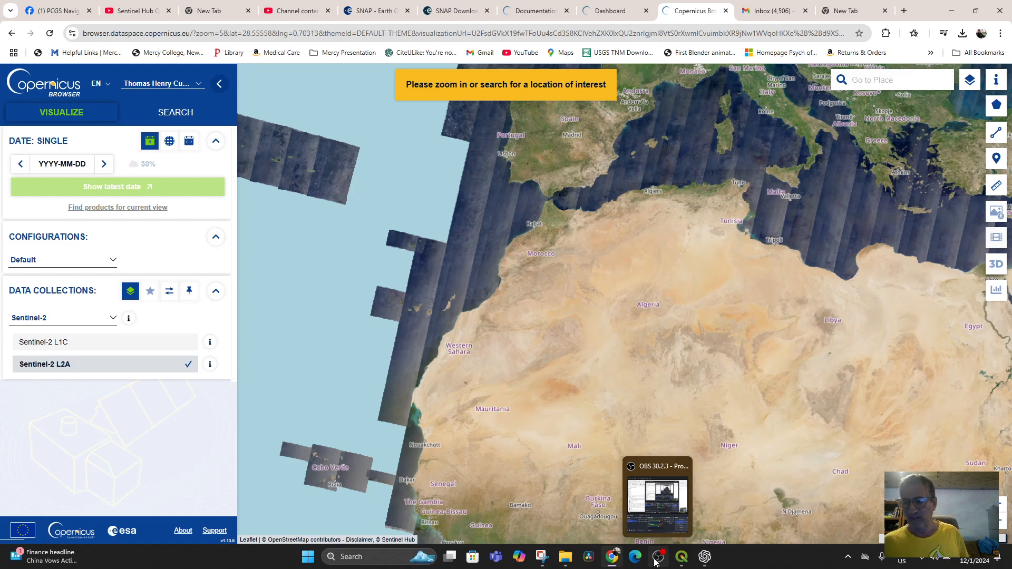